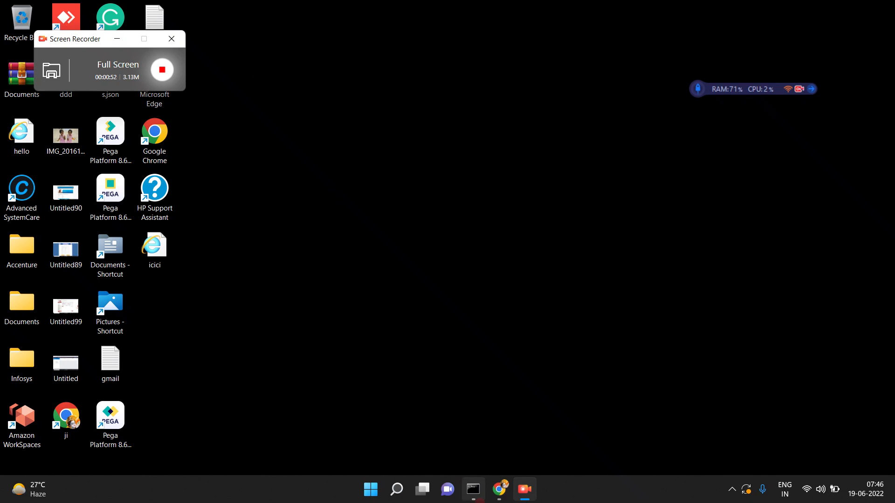
- Bring the Chrome window running Pega Dev Studio back to the front from the taskbar
left_click(494, 485)
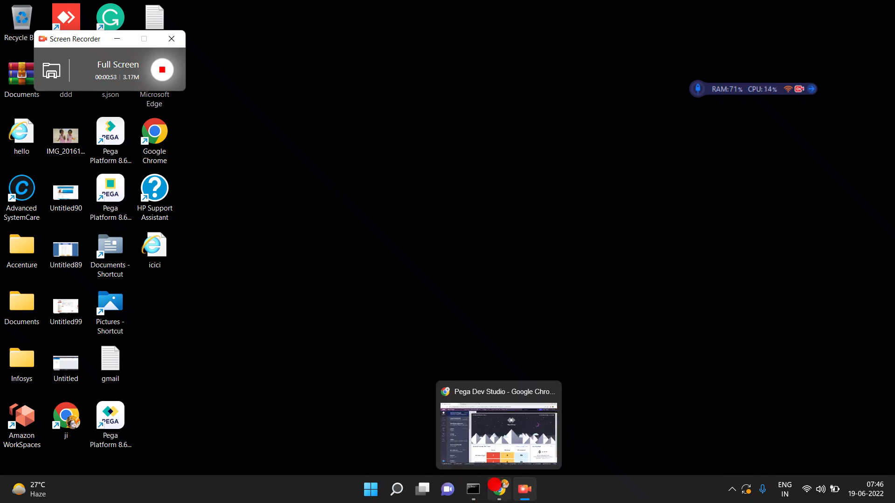
left_click(488, 424)
- Open the CarLoan case type from the Case types list
left_click(87, 194)
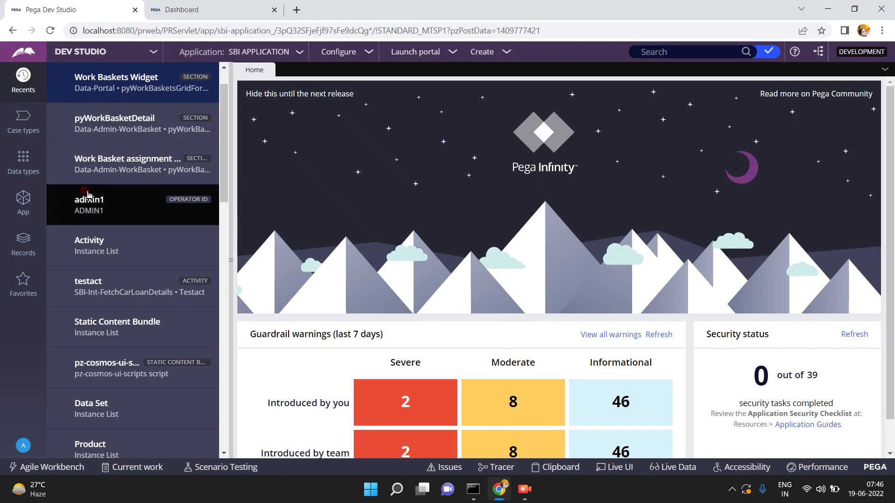
left_click(22, 122)
left_click(68, 135)
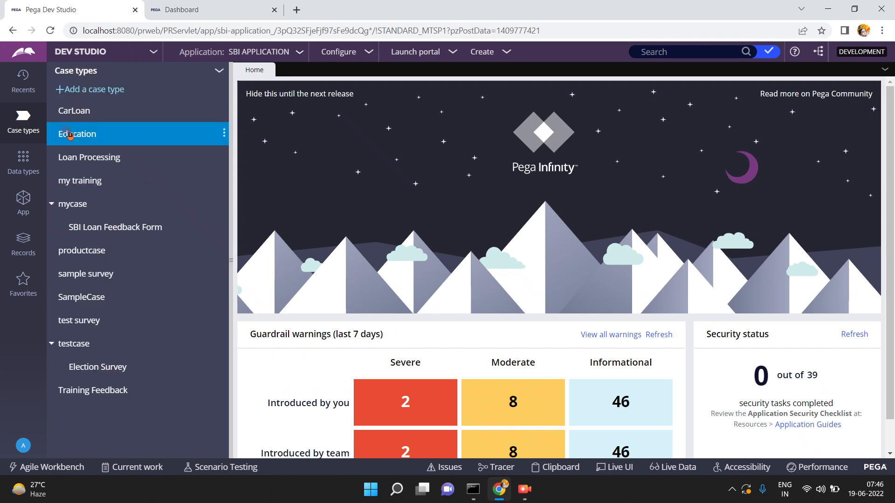
left_click(69, 111)
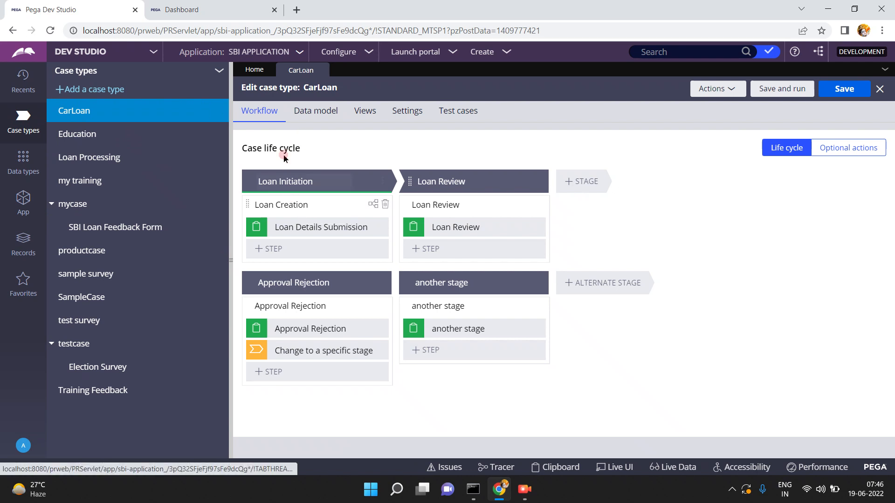
- Inspect the Loan Initiation and Loan Review stages and their steps' settings
left_click(289, 184)
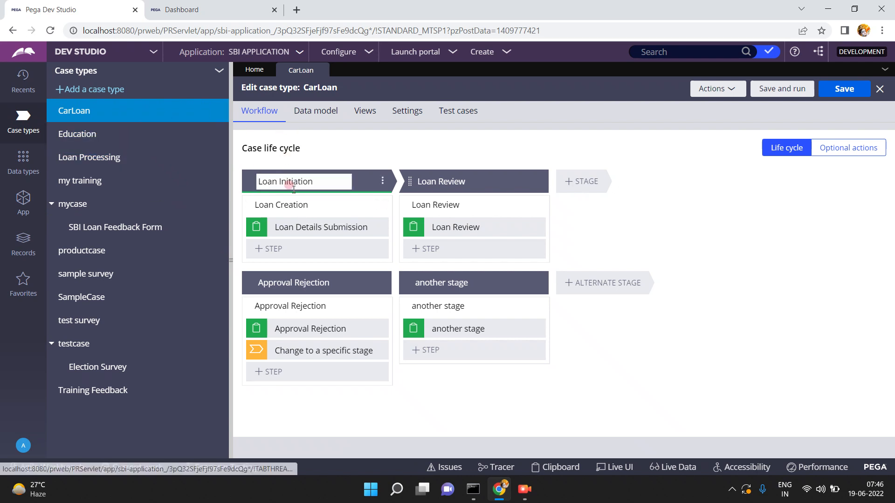
left_click(280, 284)
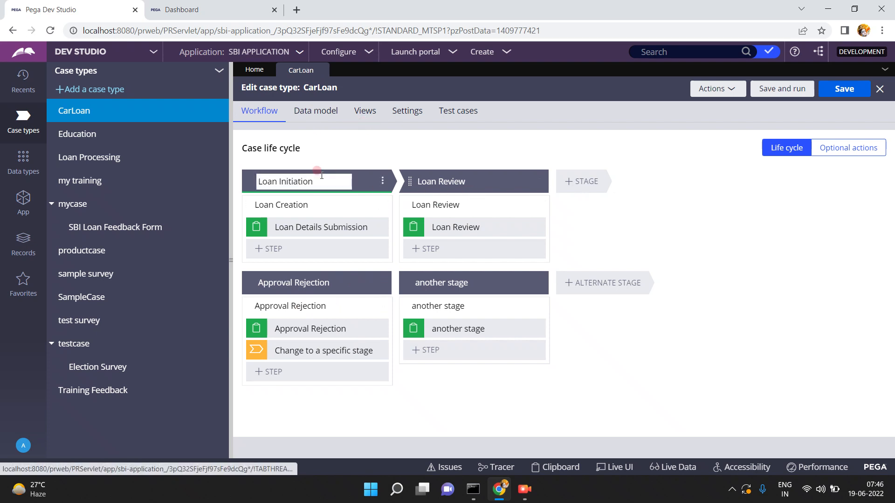
left_click(333, 221)
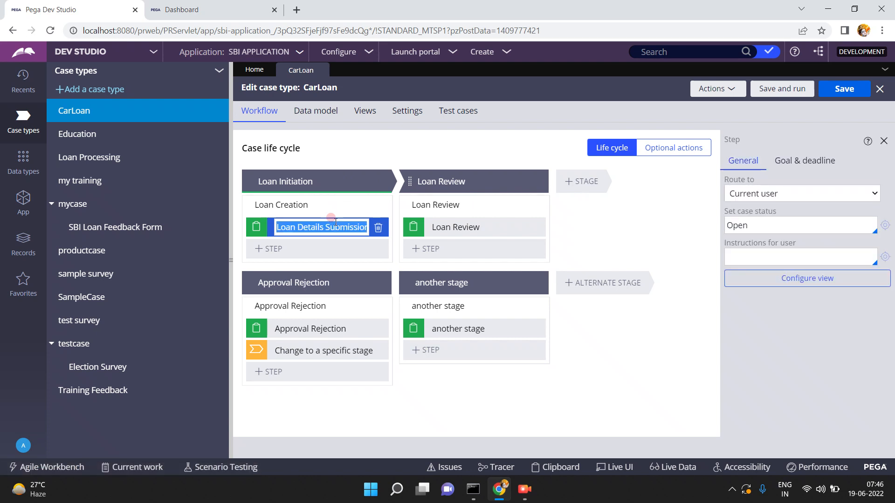
left_click(439, 179)
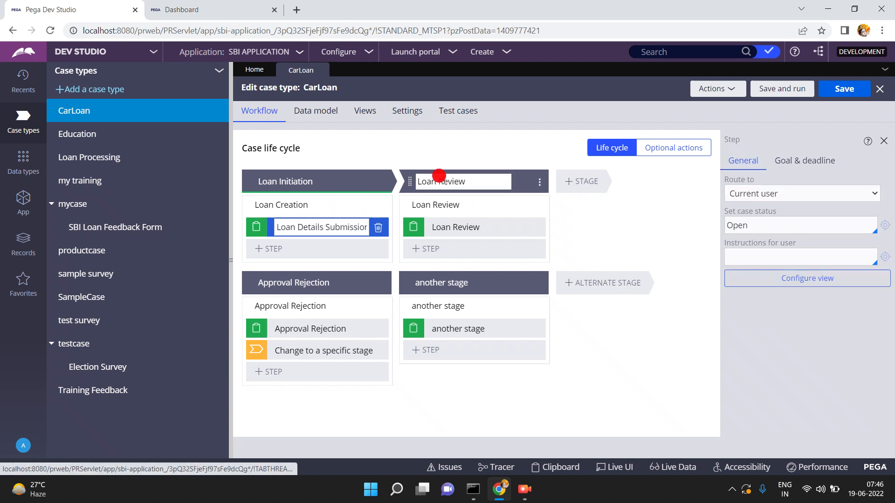
left_click(452, 220)
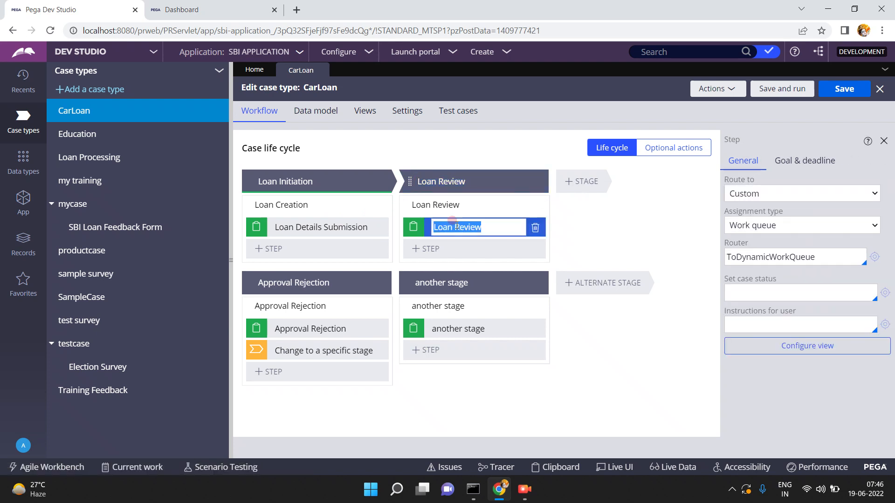
- Select the Loan Creation process and open its flow
left_click(303, 178)
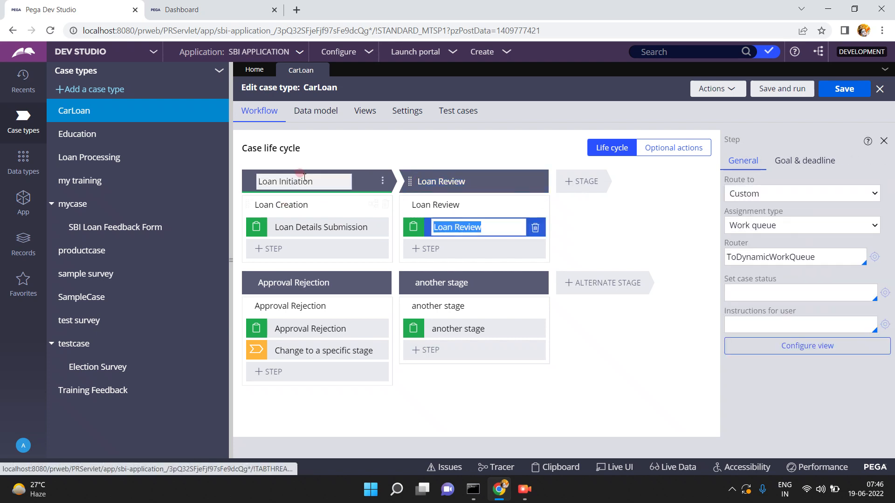
left_click(298, 205)
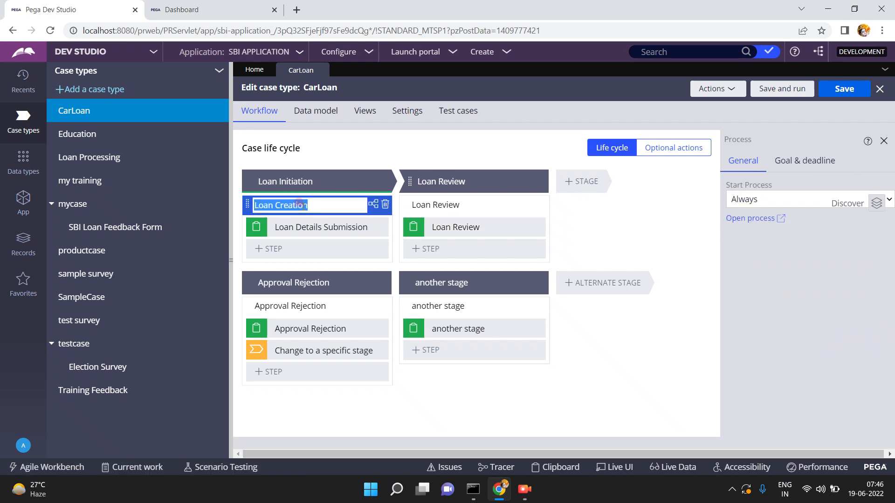
left_click(739, 219)
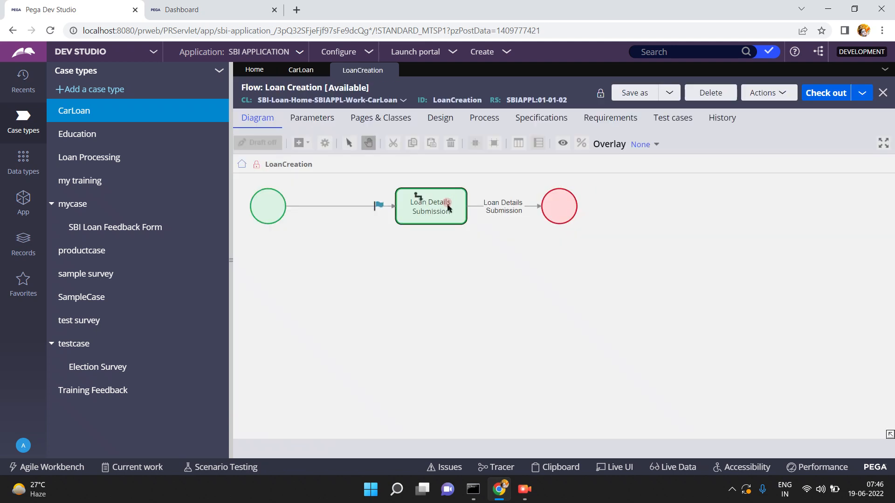
- View the Loan Details Submission assignment's properties, cancel unchanged, and return to the CarLoan tab
left_click(447, 203)
double_click(447, 203)
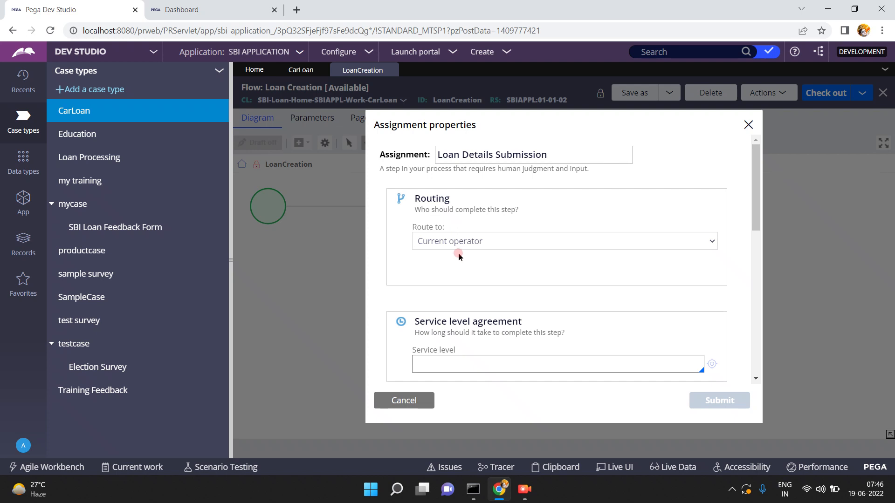
left_click(396, 397)
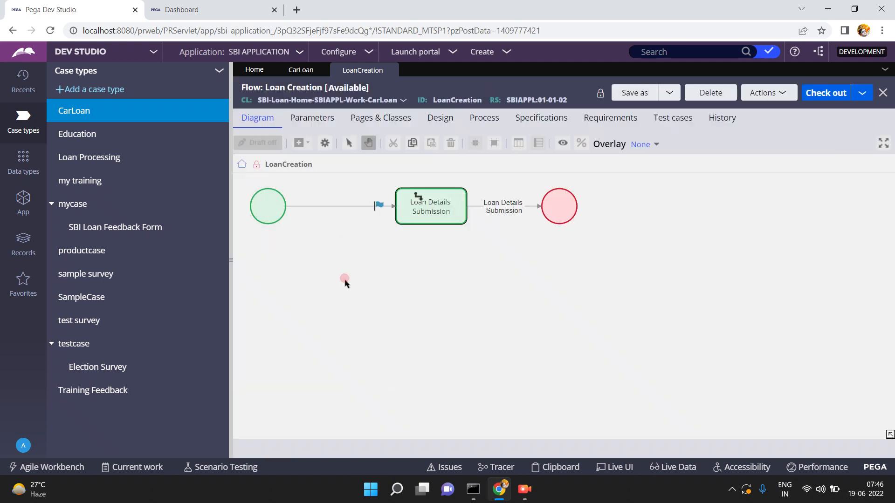
left_click(297, 70)
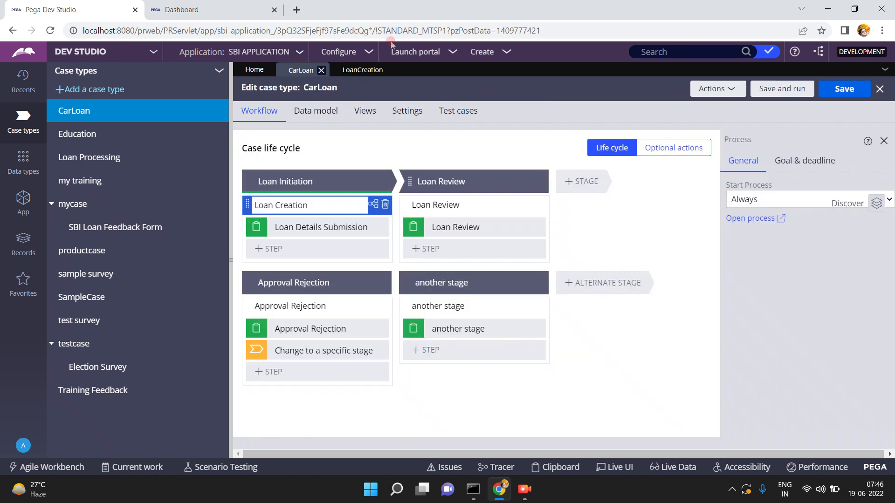
- Save and run CarLoan, entering the applicant's name, Loan Amount 90000, and viewing loan types
left_click(775, 90)
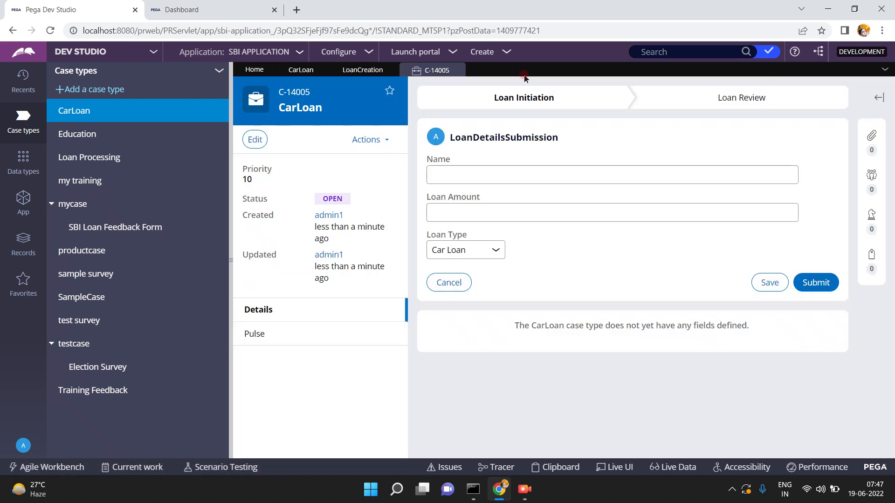
left_click(493, 172)
type("suresh")
key("Tab")
type("90000")
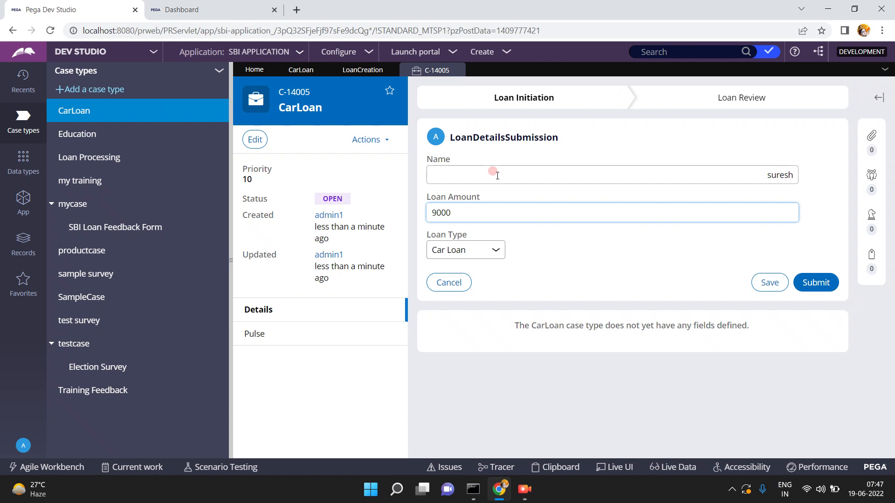
left_click(484, 250)
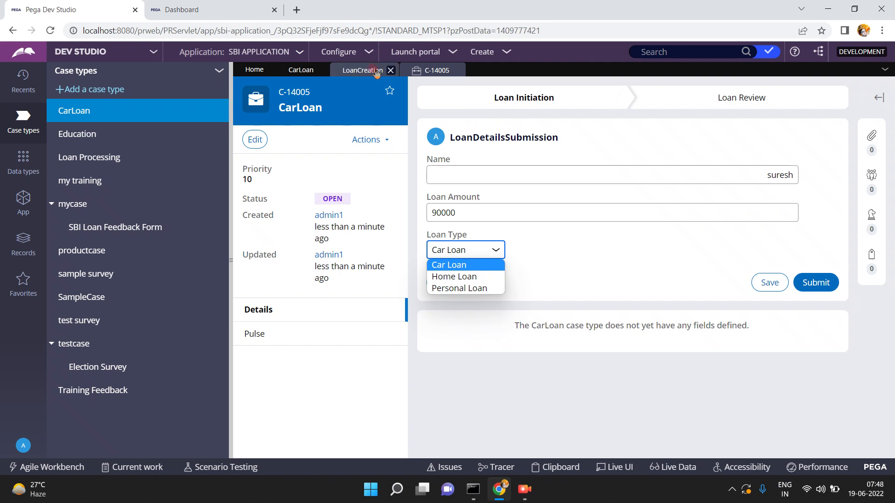
- Check the Loan Details Submission step's settings in the CarLoan editor
left_click(296, 75)
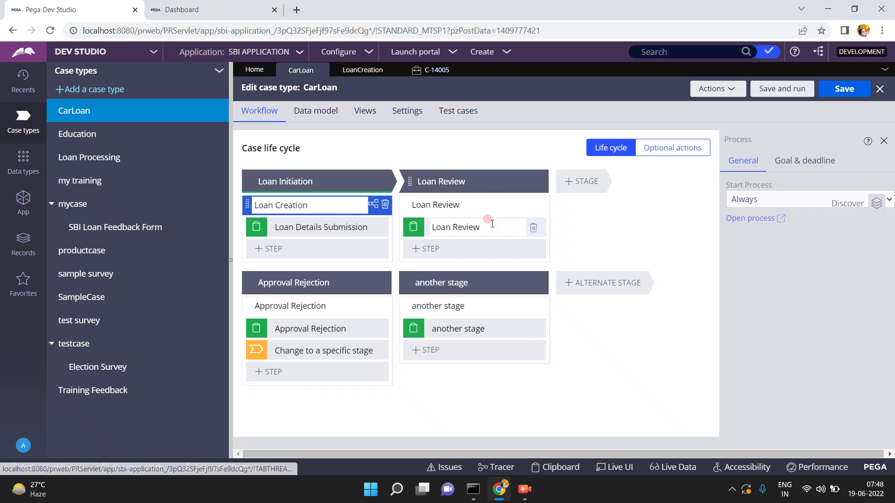
left_click(329, 225)
left_click(331, 226)
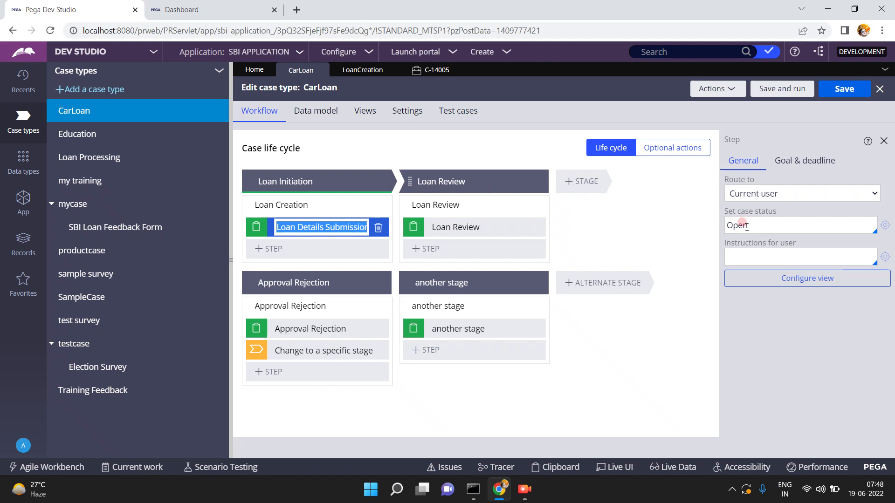
- Submit the loan details form on the running case
left_click(429, 70)
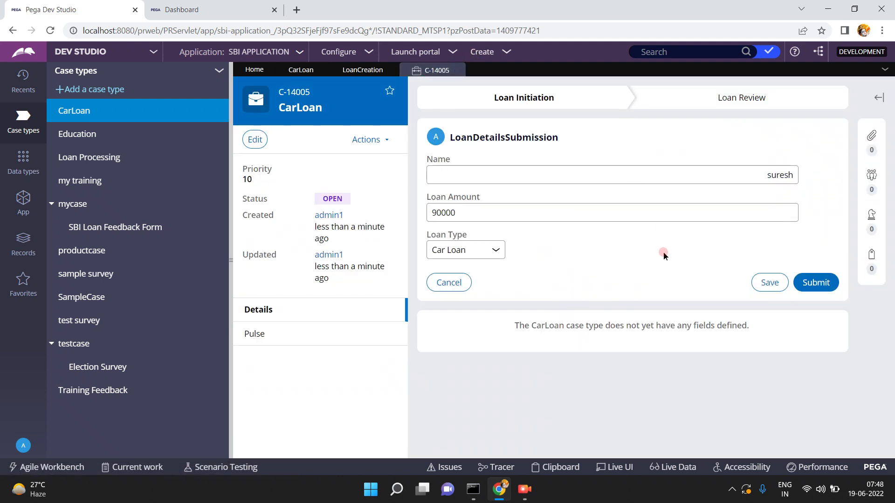
left_click(816, 278)
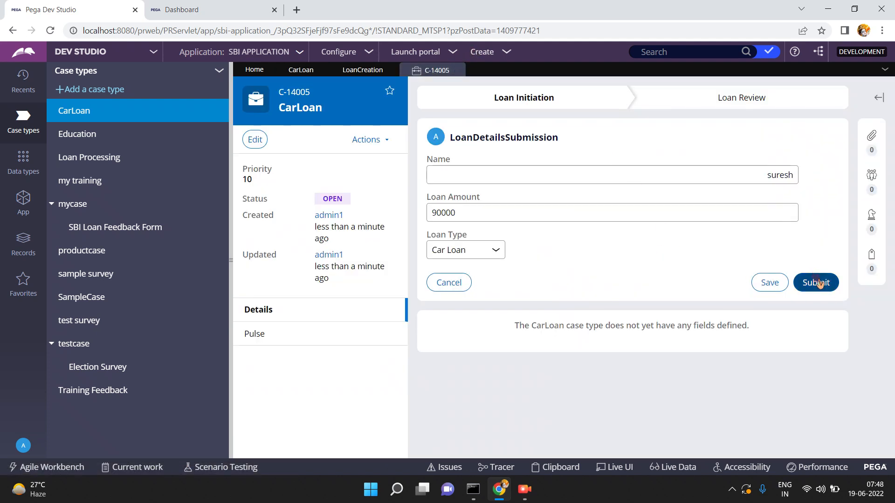
left_click(819, 283)
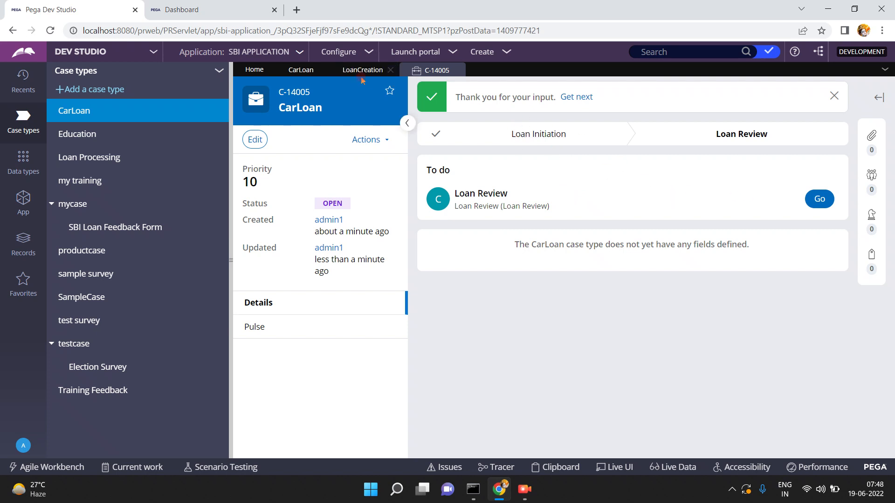
- Review the Loan Review stage's settings in the CarLoan editor
left_click(301, 71)
left_click(474, 184)
left_click(475, 185)
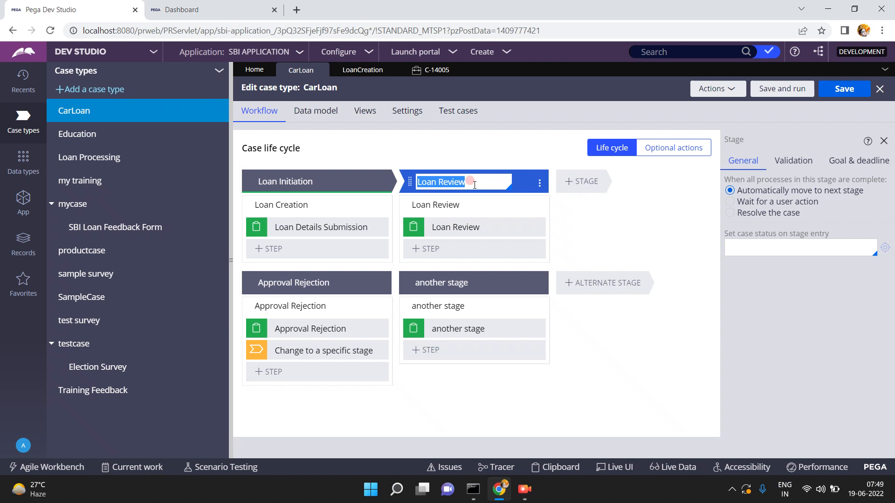
- Open and submit the case's Loan Review task
left_click(430, 70)
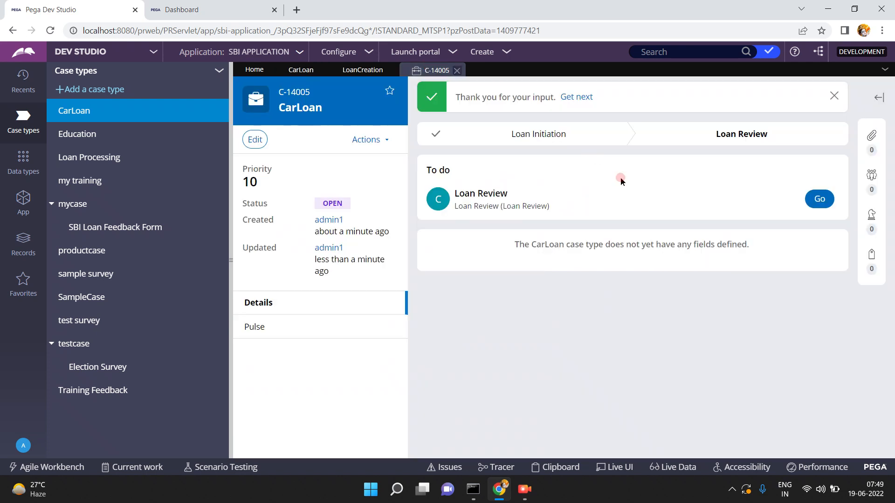
left_click(818, 196)
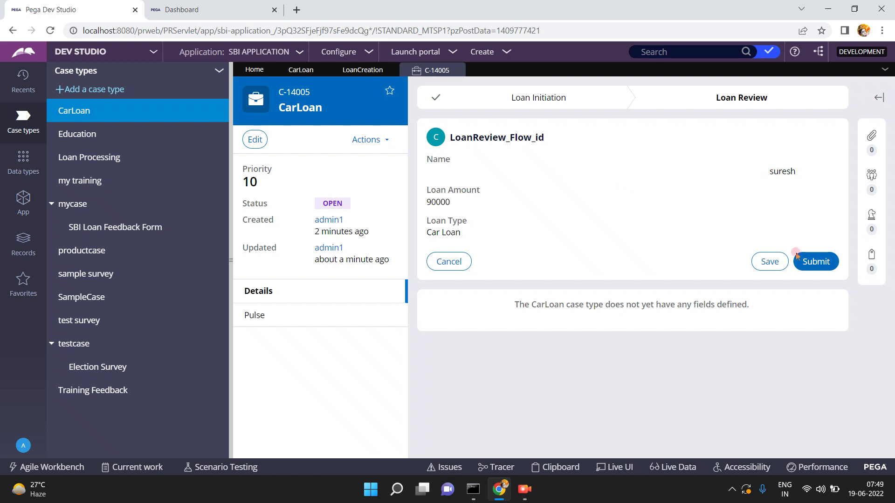
left_click(817, 260)
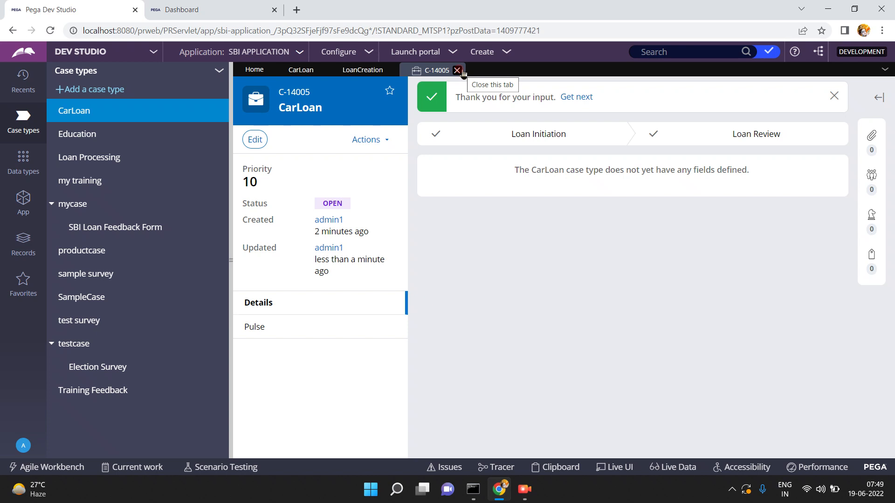
- Close the finished case and launch the User Portal dashboard with its work queues
left_click(457, 70)
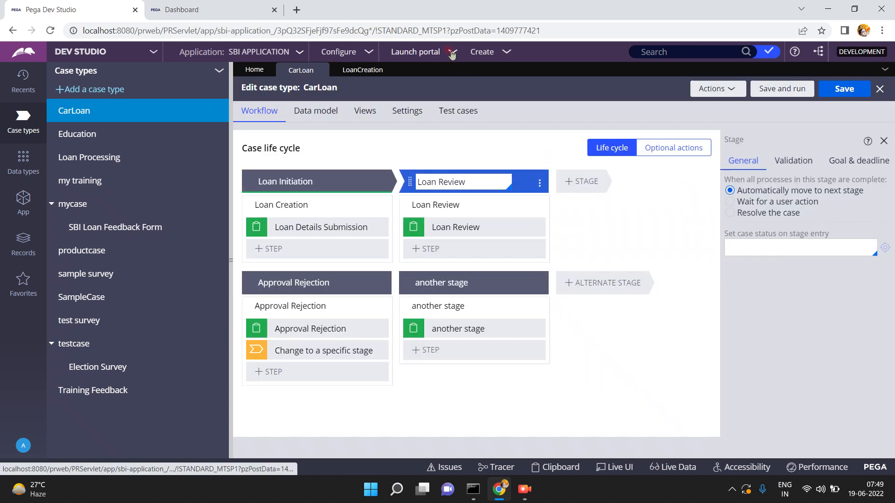
left_click(453, 53)
left_click(466, 63)
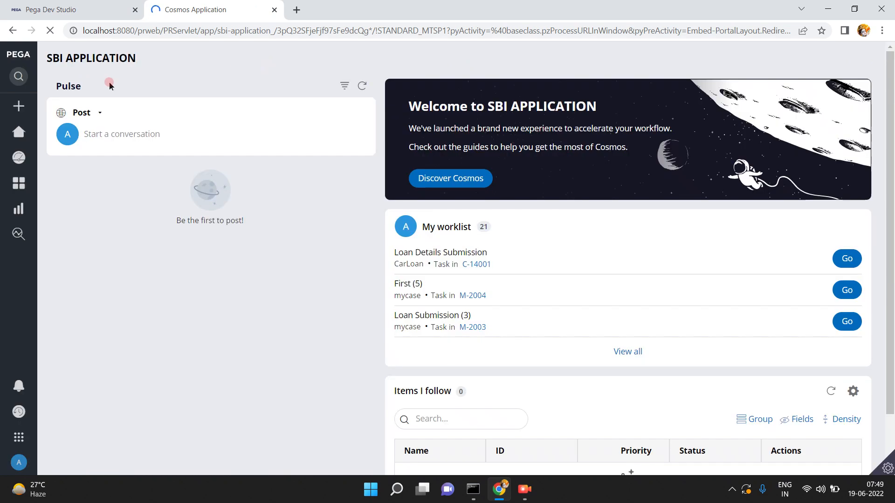
left_click(17, 106)
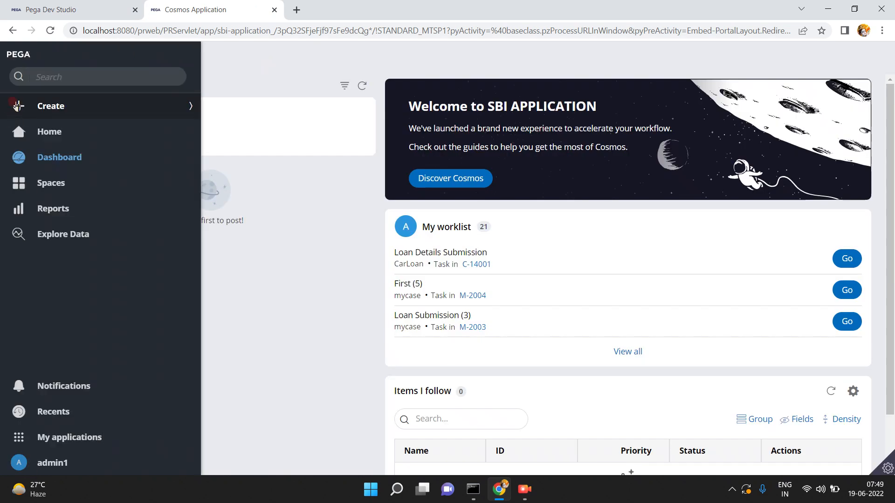
left_click(68, 159)
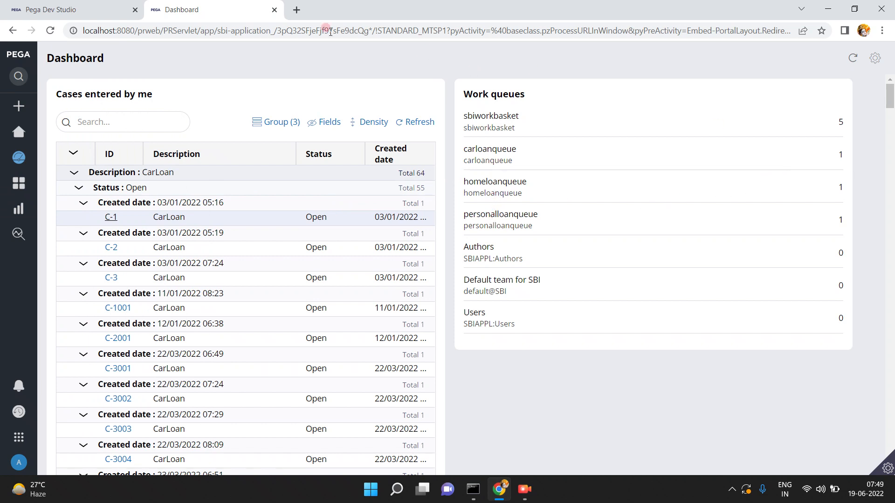
- Save and run the CarLoan case type to start a new case, collapsing the side panels
left_click(91, 4)
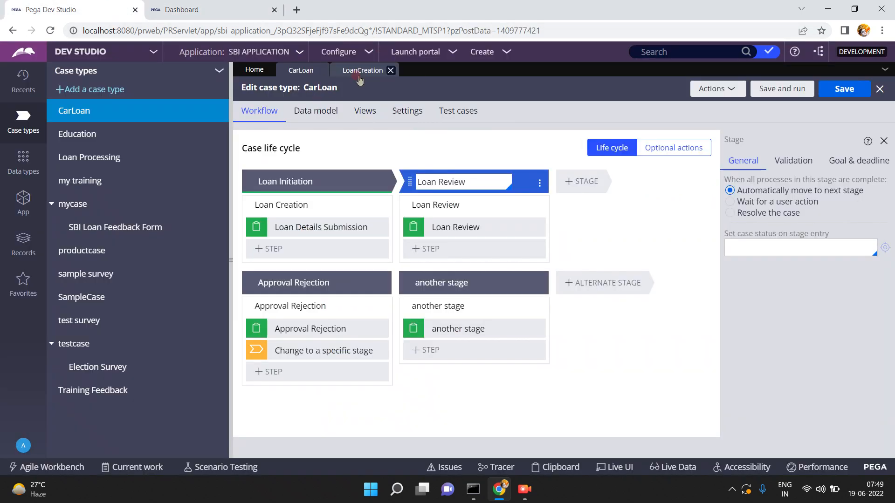
left_click(774, 92)
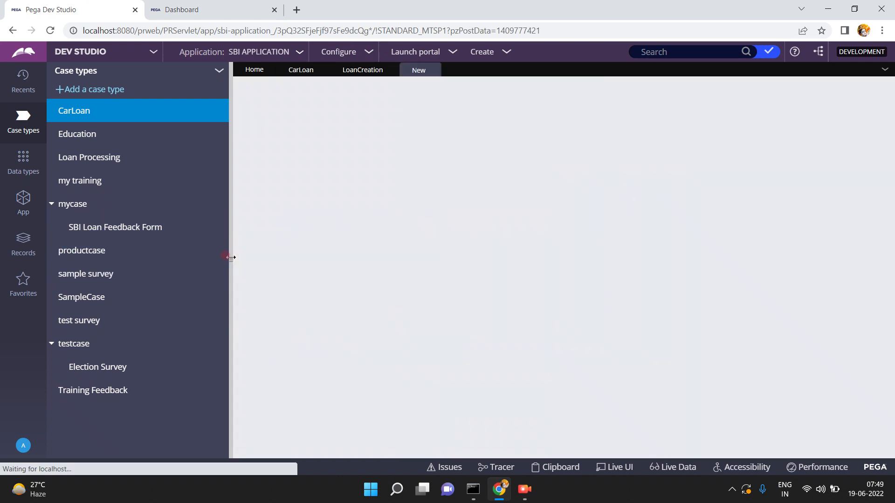
left_click(230, 258)
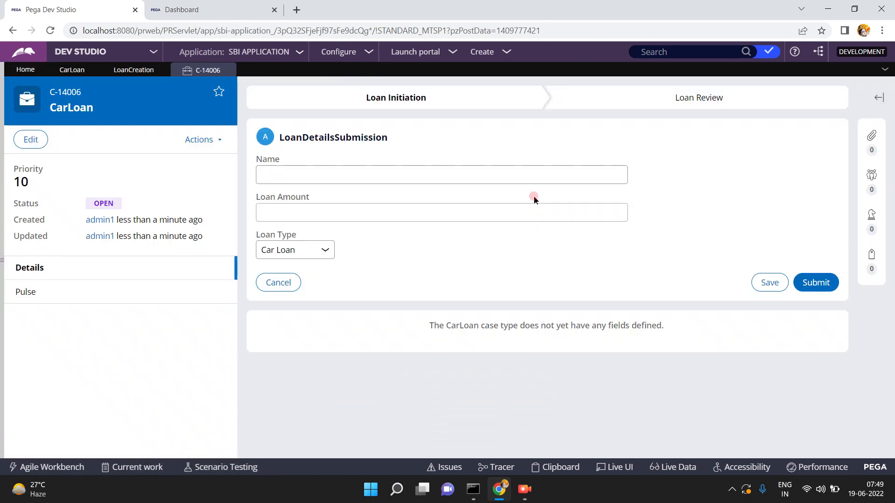
- Submit the new case with a customer name, amount 900 and Home Loan, then view the Dashboard
left_click(527, 177)
type("ganesh")
key("Tab")
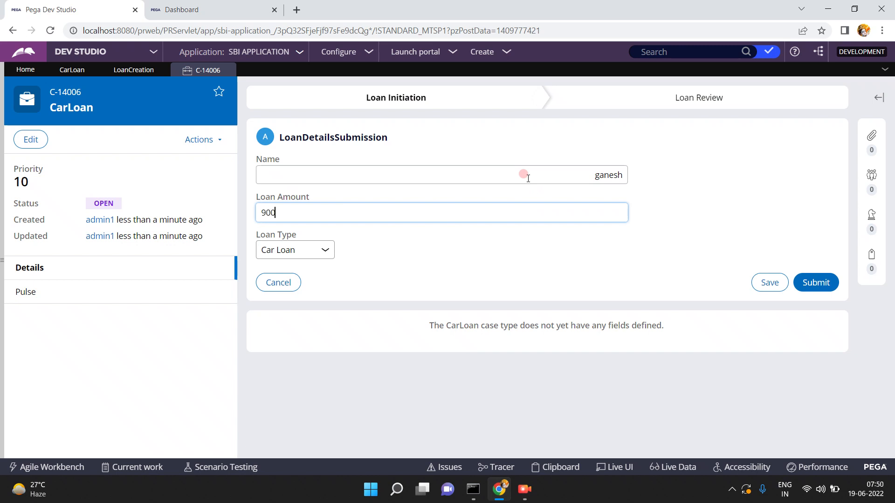
left_click(313, 249)
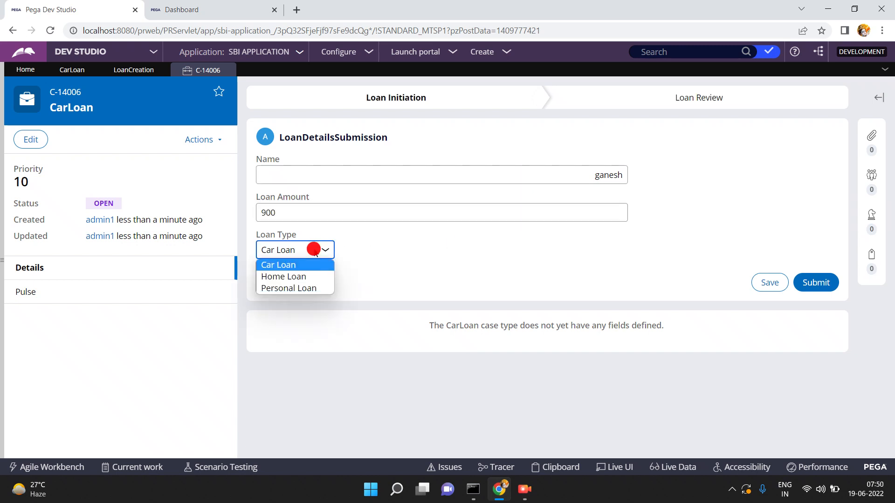
left_click(297, 276)
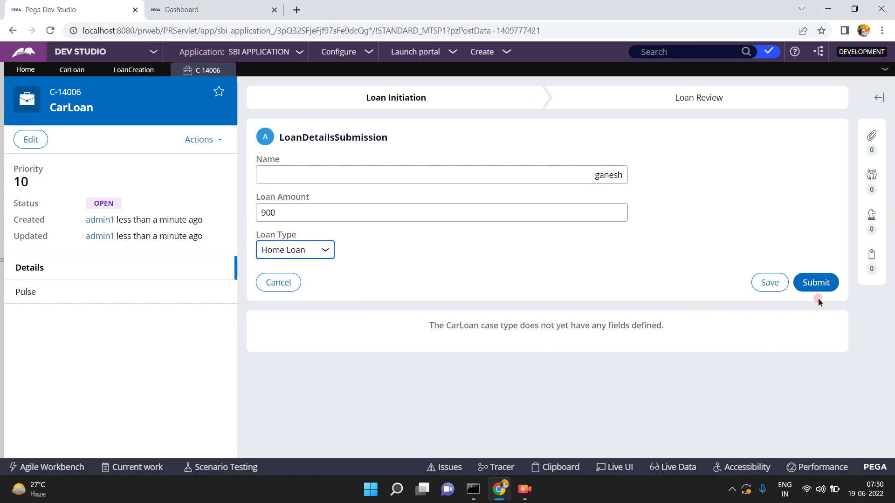
left_click(821, 281)
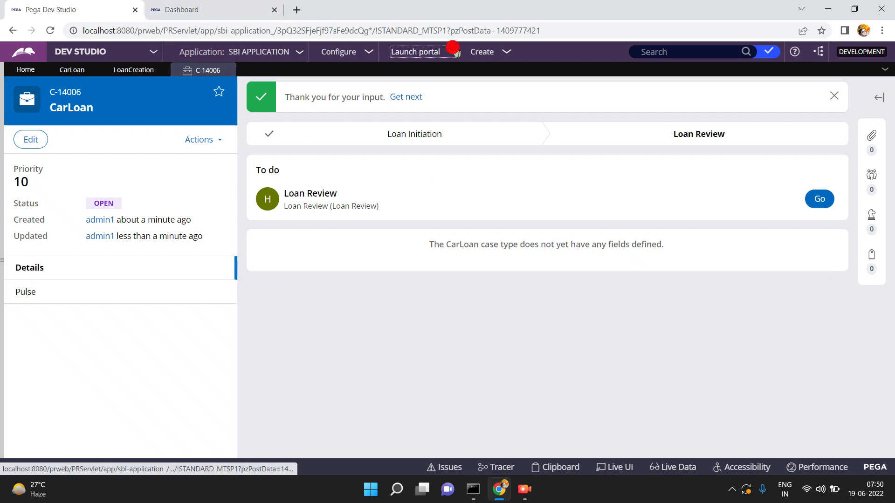
left_click(249, 10)
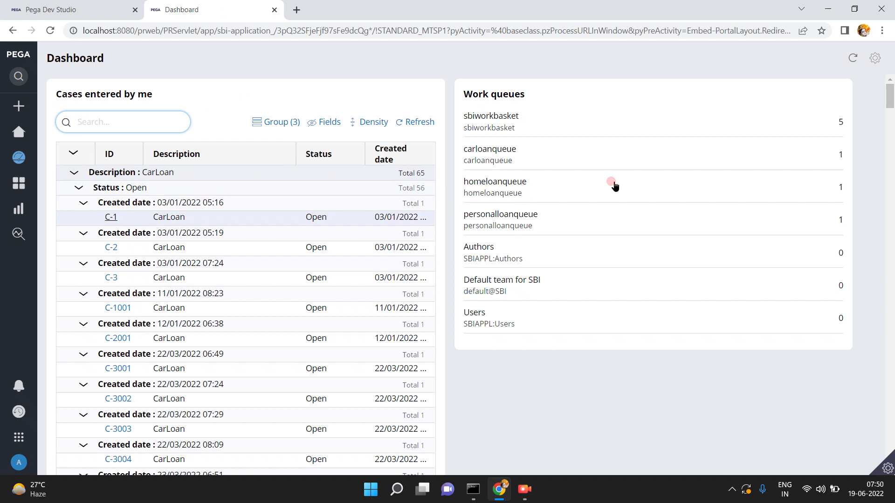
- Return to Dev Studio's case types, dismiss Windows widgets, and open the operator account menu
left_click(98, 9)
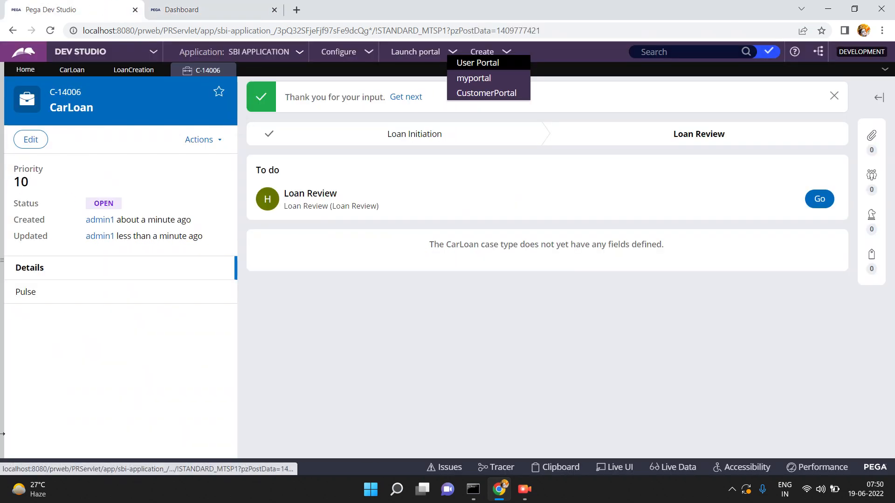
left_click(2, 276)
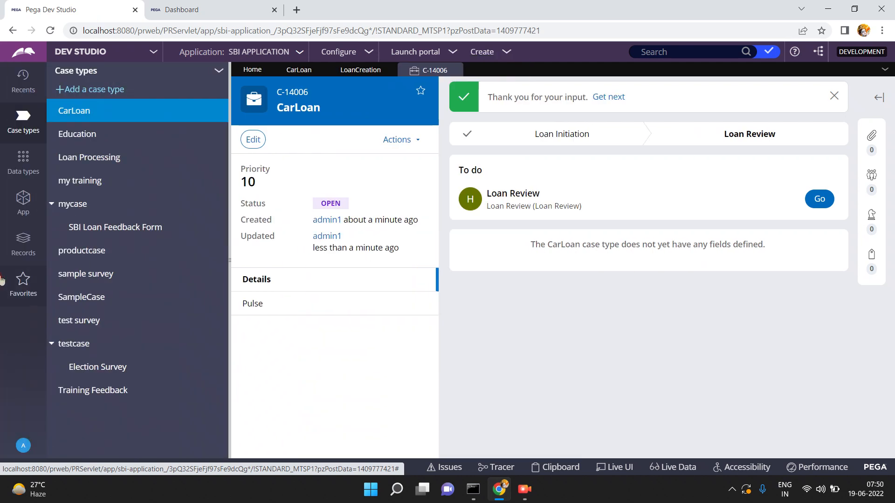
mouse_move(33, 487)
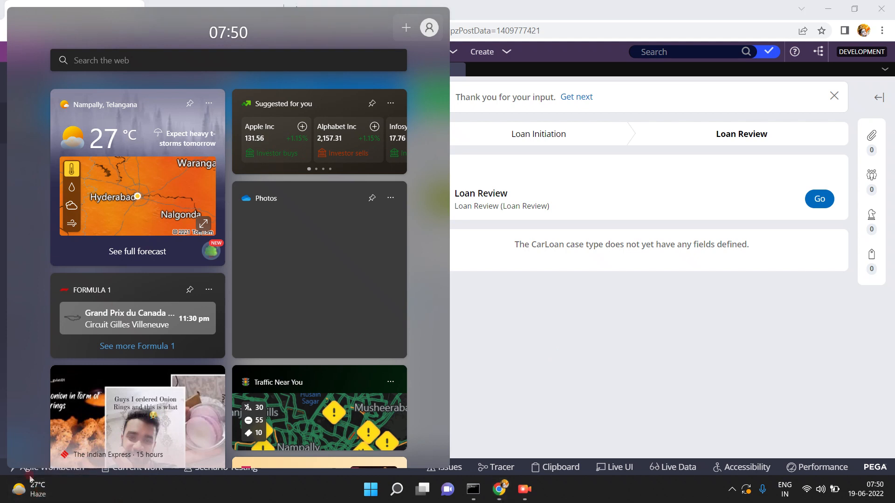
left_click(32, 493)
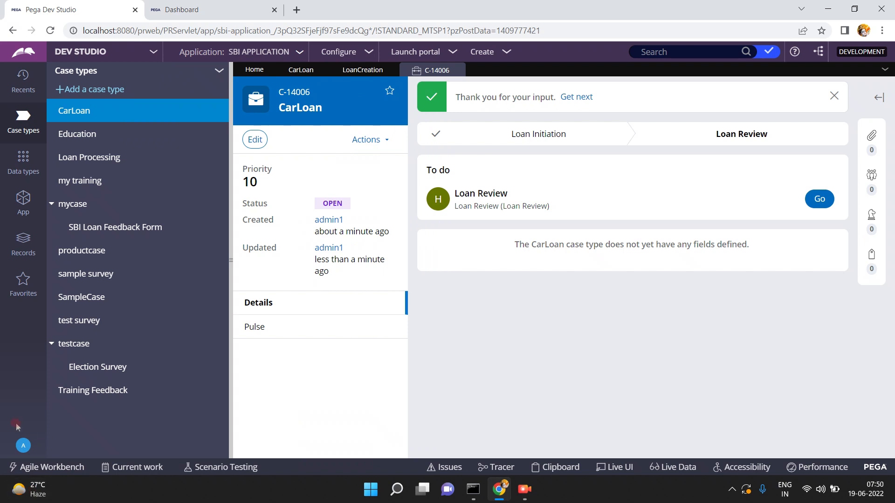
left_click(23, 446)
- Log off, then sign back in with the saved administrator user name and password
left_click(32, 428)
left_click(399, 190)
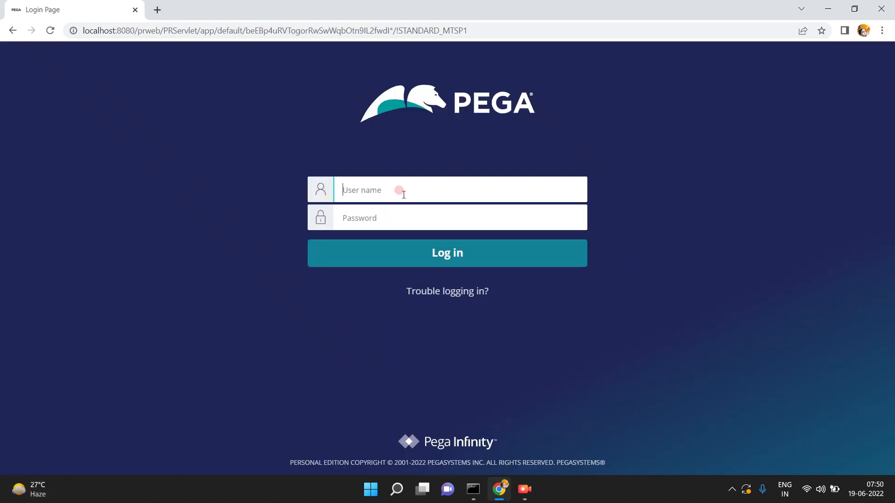
left_click(411, 220)
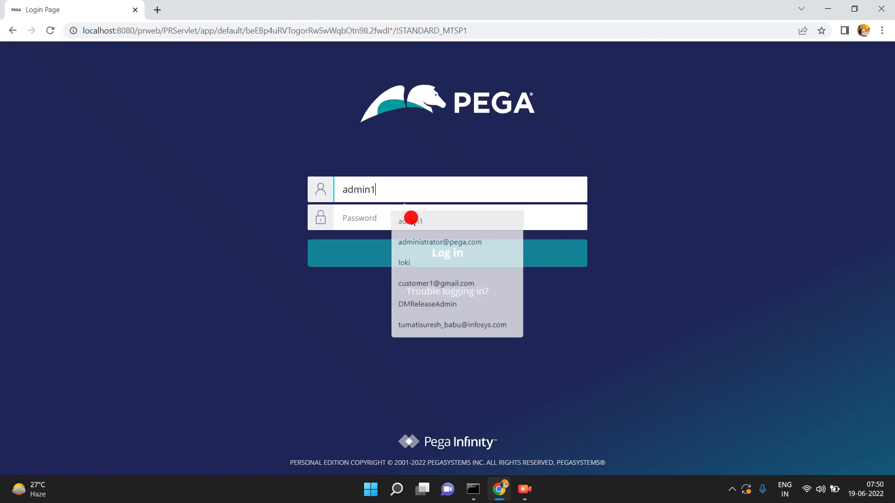
left_click(382, 216)
type("ru")
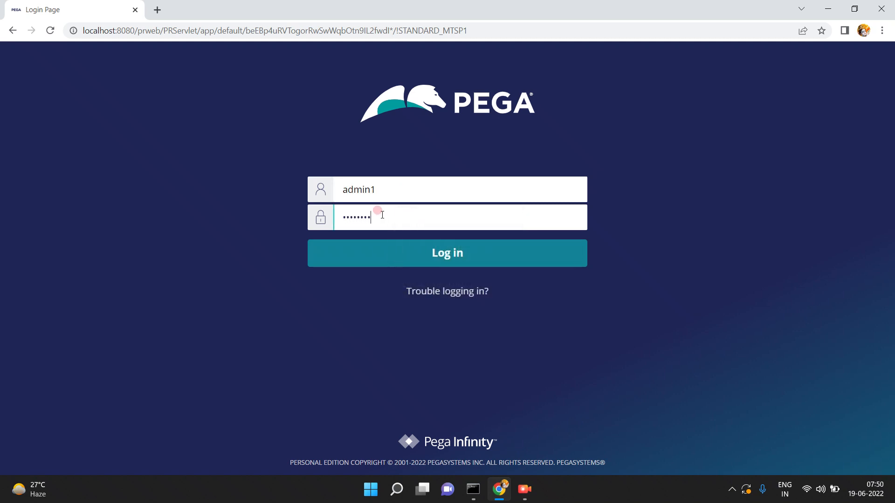
key("Return")
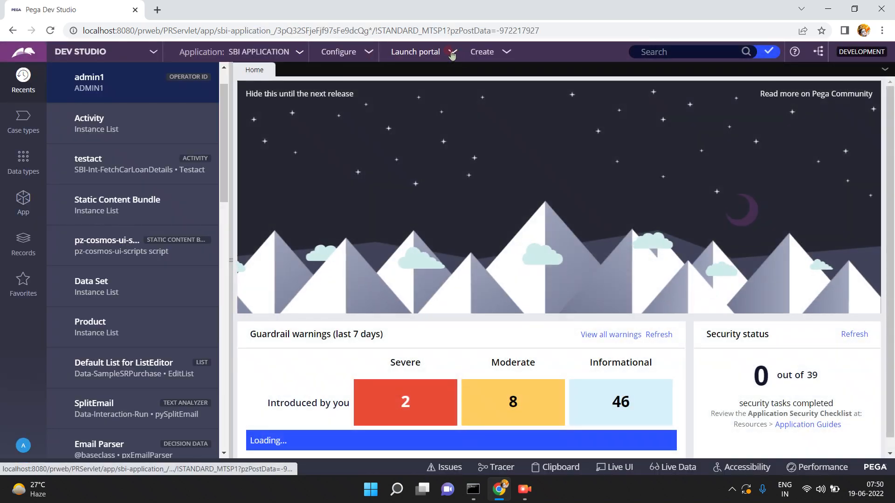
- Launch the User Portal and confirm on the Dashboard that homeloanqueue holds 2 items, then return to Dev Studio
left_click(451, 52)
left_click(472, 66)
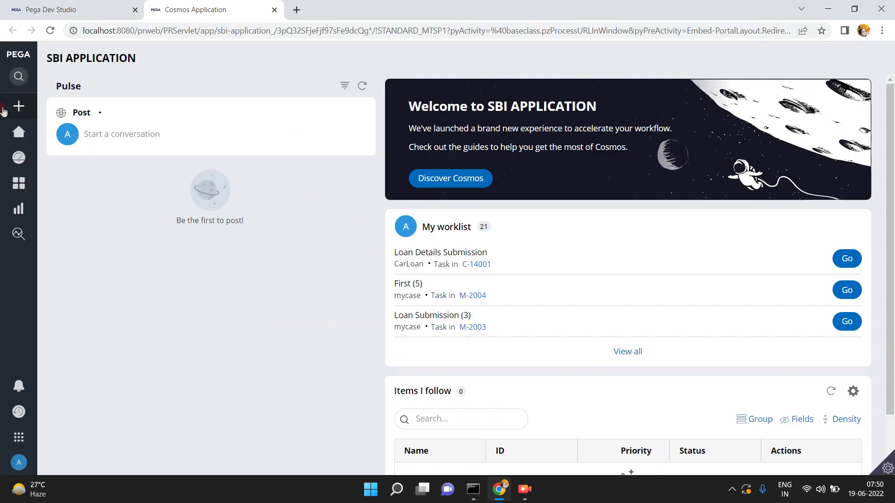
mouse_move(4, 106)
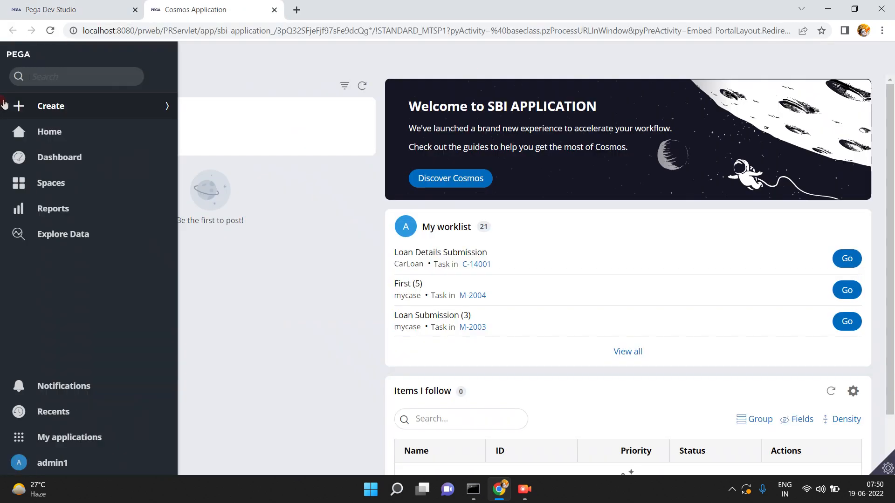
left_click(61, 157)
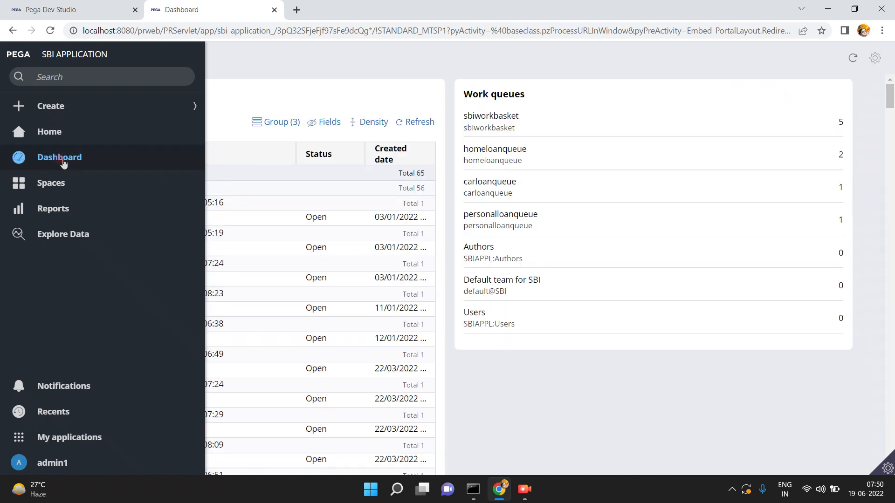
left_click(502, 149)
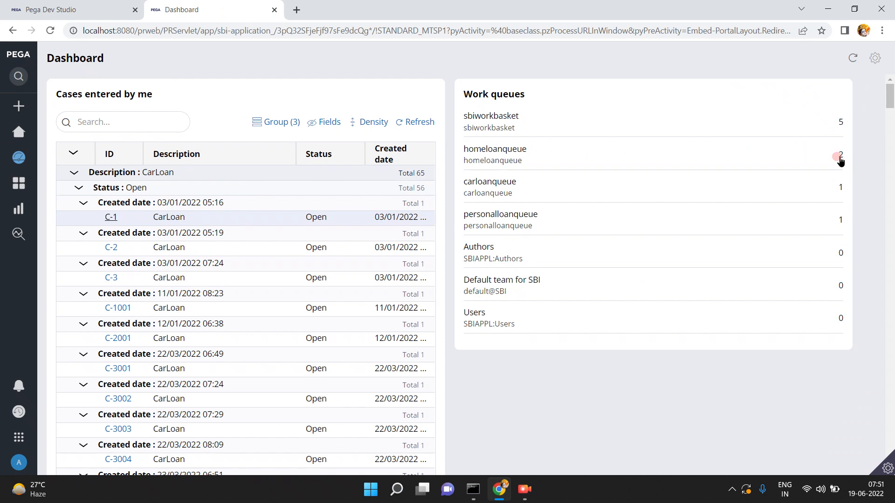
left_click(77, 12)
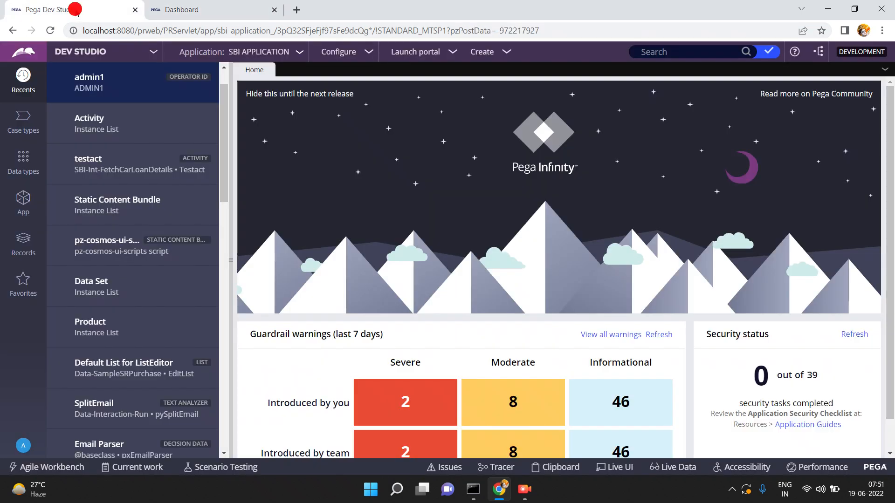
- Open the CarLoan case type and save and run a new case
left_click(24, 123)
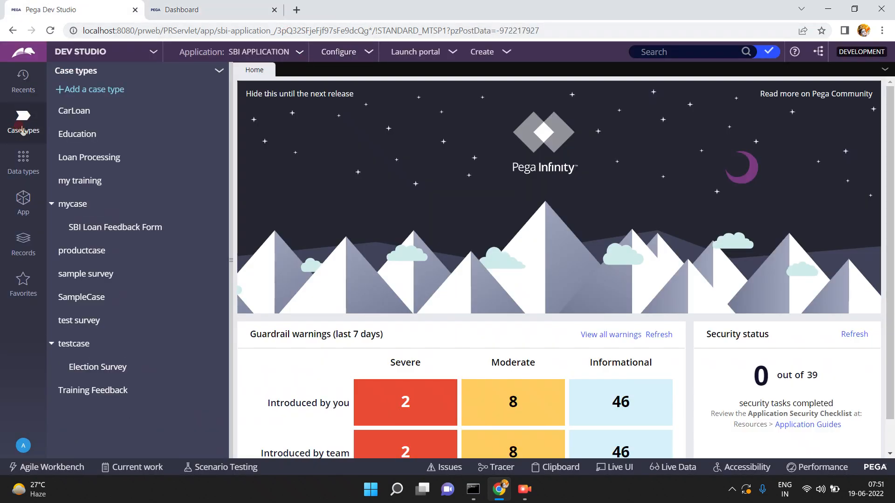
left_click(84, 112)
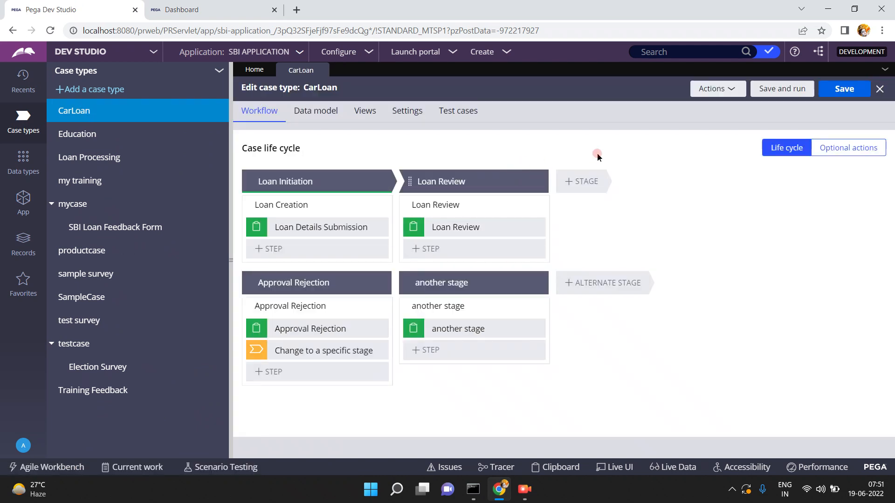
left_click(792, 88)
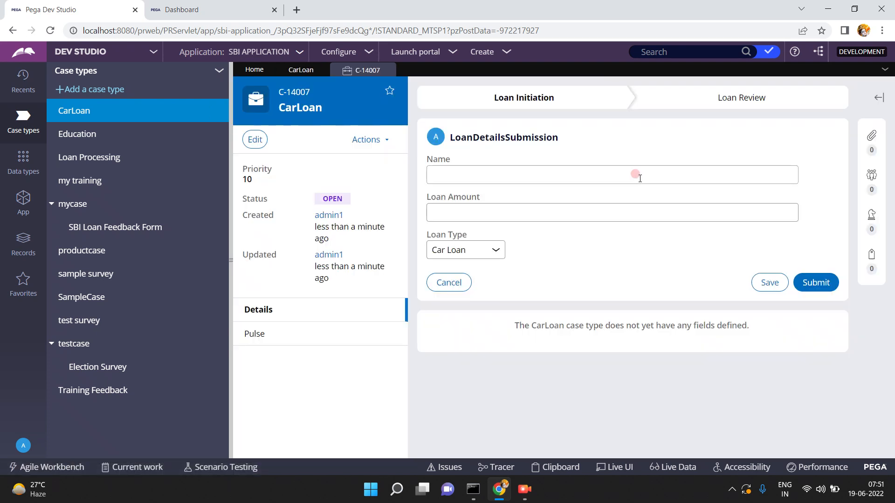
- Submit case C-14007 with a name, loan amount 44543253 and Personal Loan, then log off
left_click(637, 175)
type("asfdsf")
key("Tab")
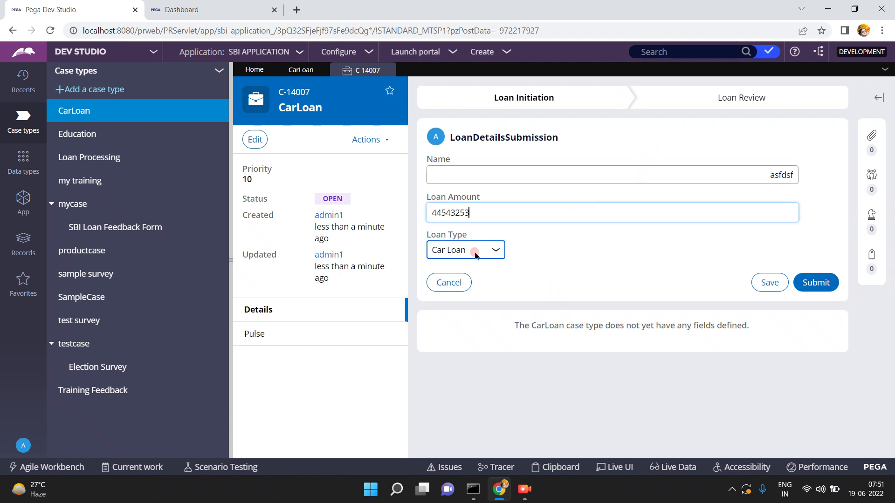
left_click(489, 251)
left_click(472, 289)
left_click(816, 284)
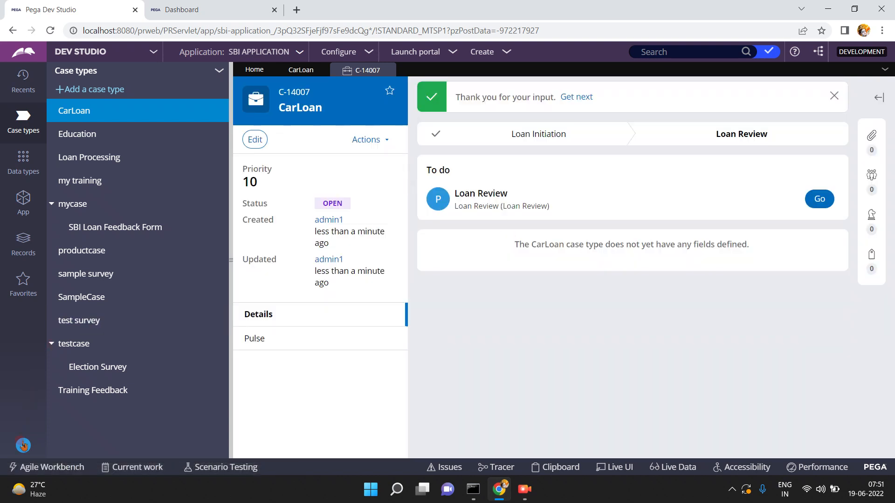
left_click(23, 445)
left_click(30, 429)
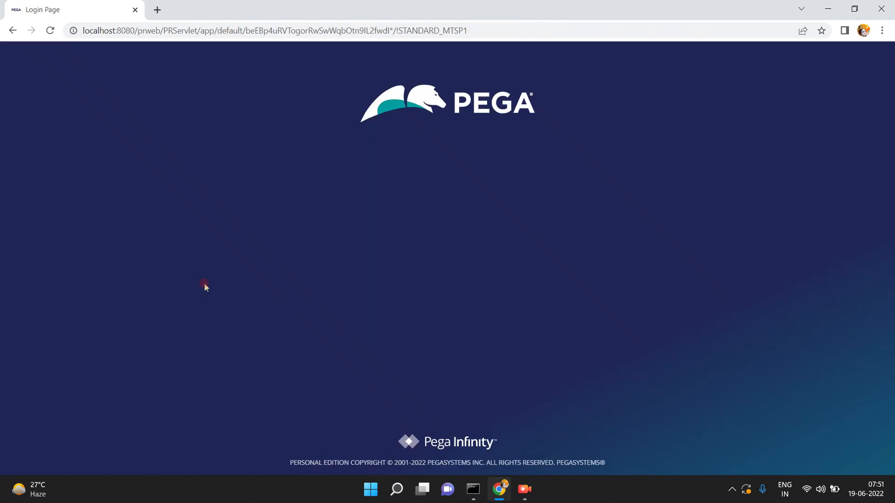
- Log back in to Pega with the operator's user name and password
left_click(438, 191)
type("admin1")
key("Tab")
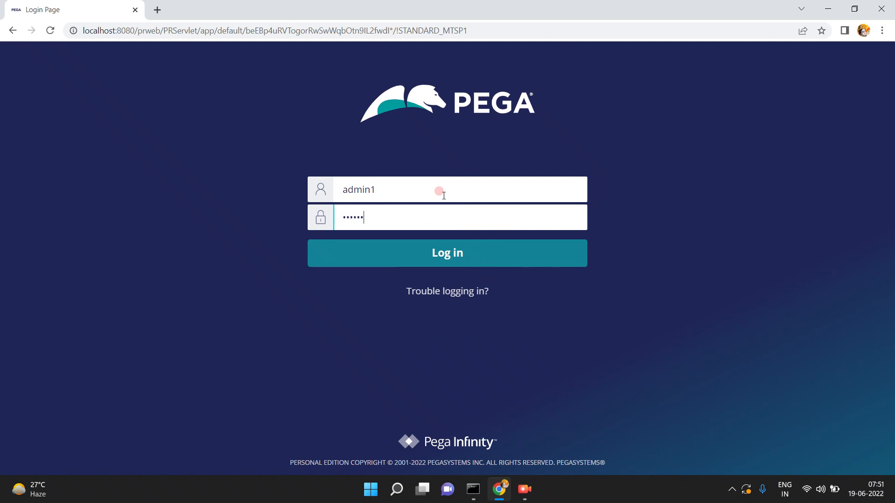
key("Return")
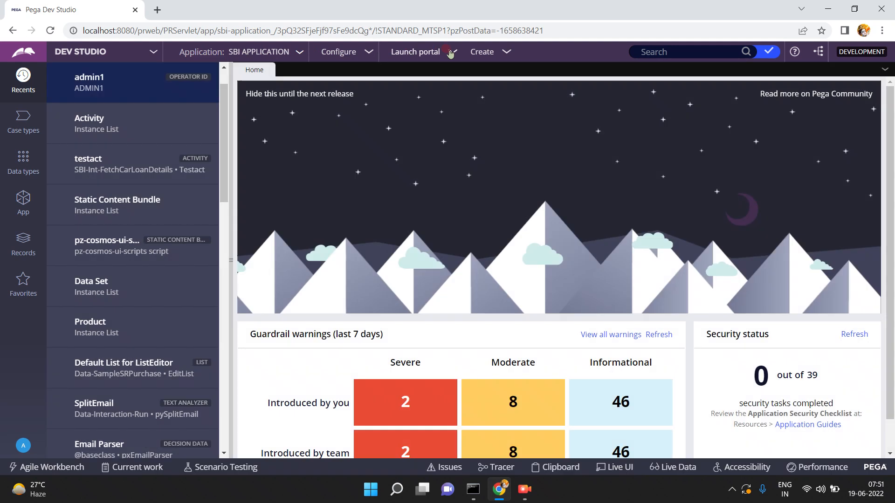
- Check in the User Portal Dashboard that personalloanqueue now holds 2 items, then return to Dev Studio
left_click(448, 51)
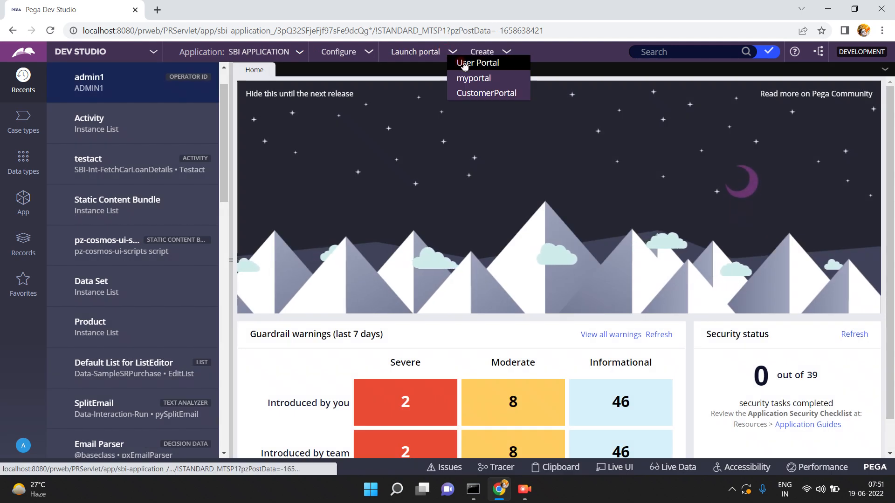
left_click(462, 62)
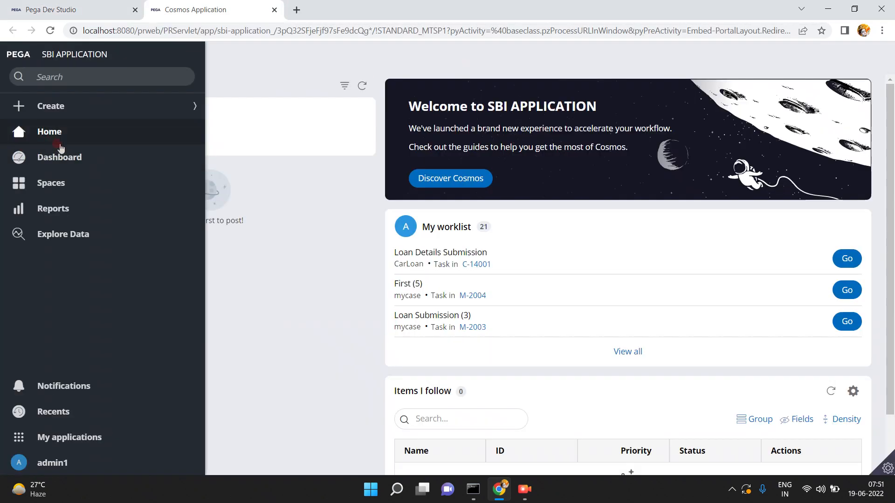
left_click(59, 157)
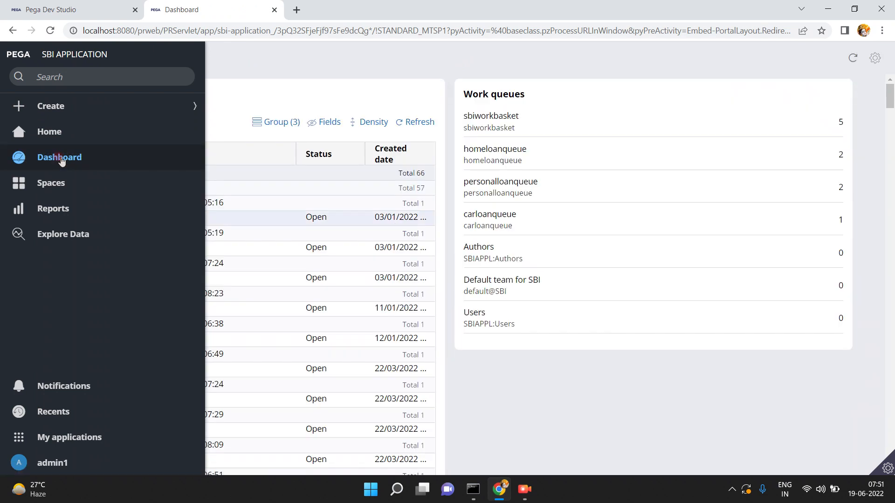
left_click(427, 149)
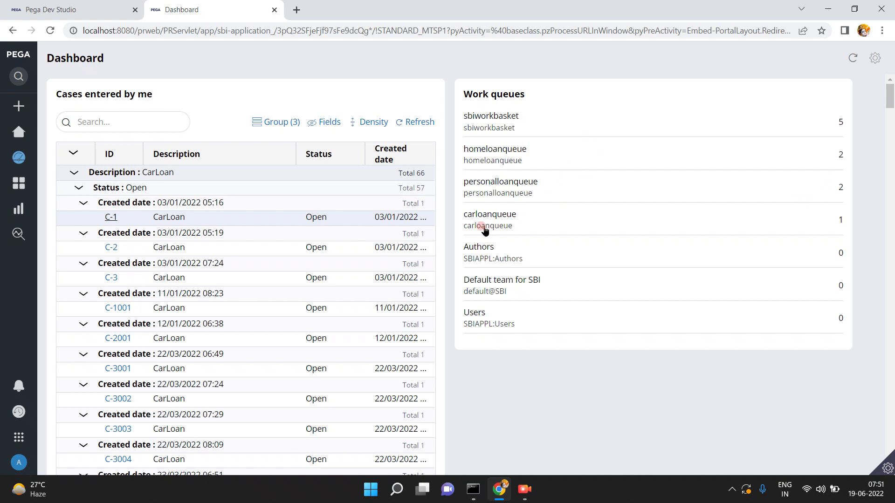
left_click(83, 13)
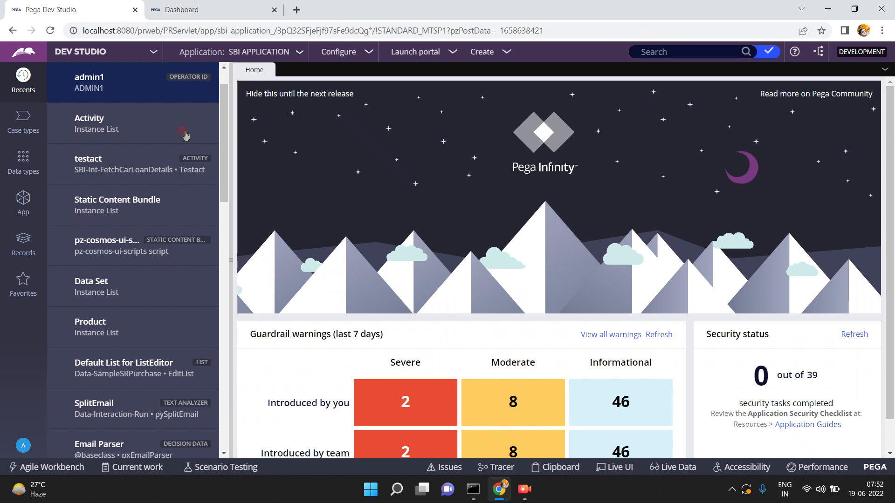
- Search the Start menu for 'pgadmin' and launch pgAdmin 4 v6
left_click(371, 496)
left_click(372, 495)
left_click(371, 492)
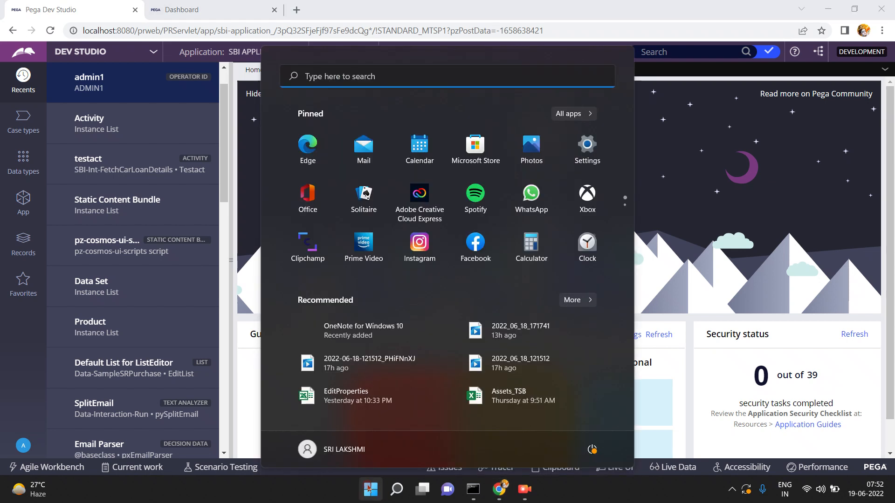
left_click(336, 82)
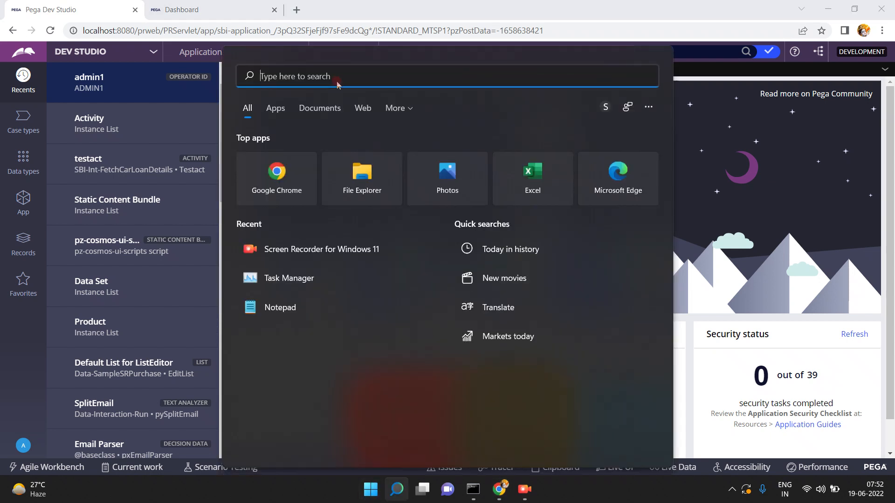
type("pgadmin")
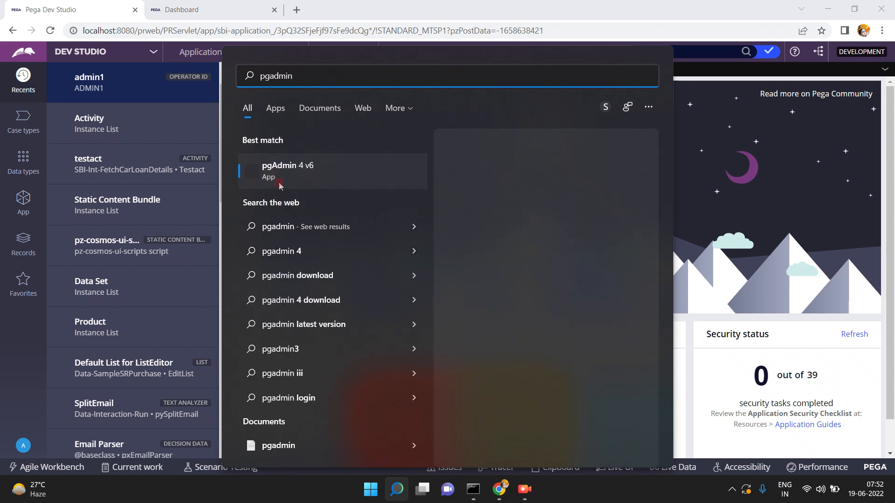
left_click(277, 181)
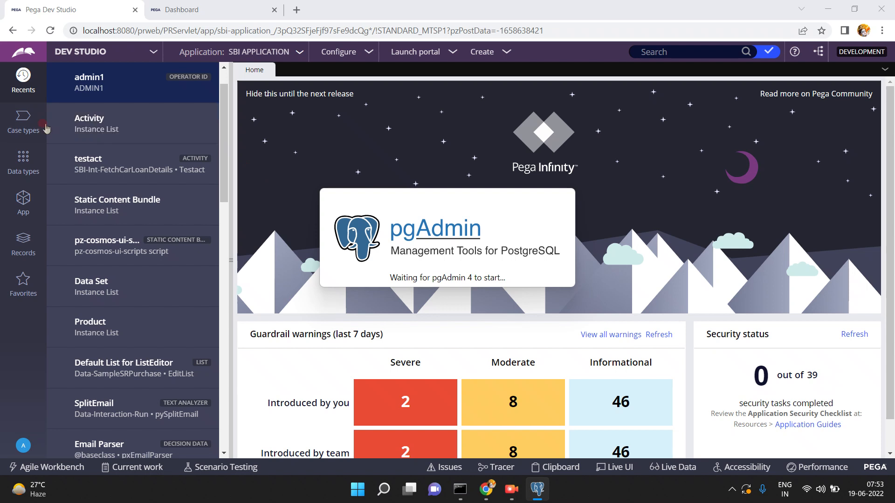
- Open the CarLoan case type and inspect the Loan Details Submission step's routing
left_click(29, 134)
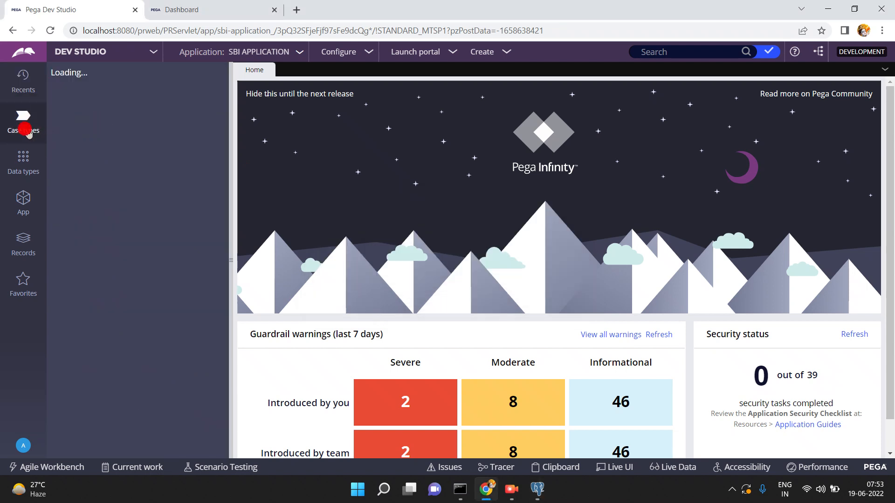
left_click(86, 111)
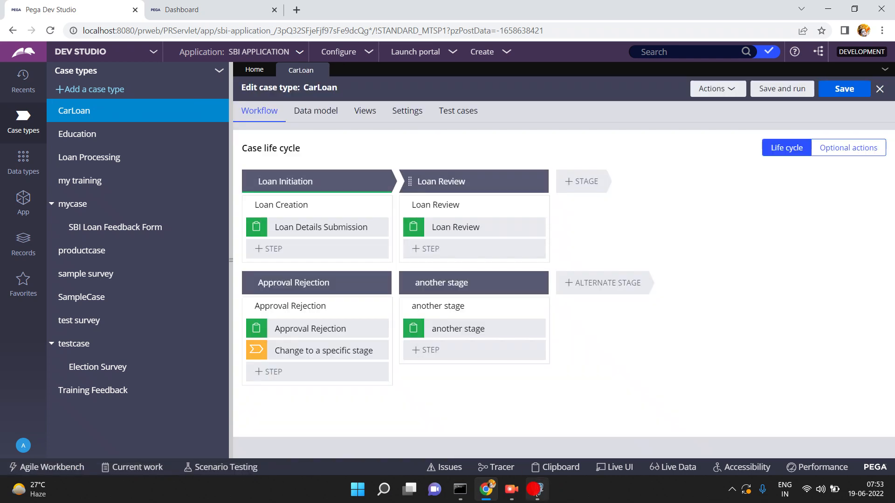
left_click(537, 489)
left_click(535, 492)
left_click(313, 226)
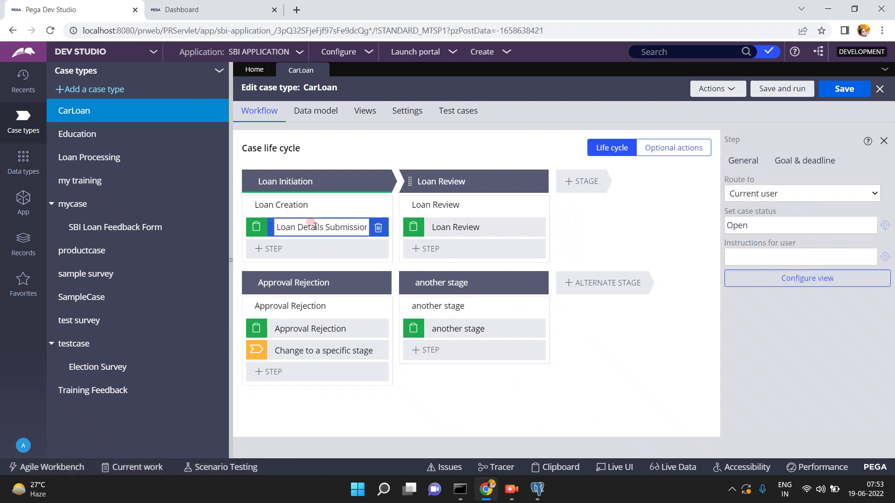
left_click(745, 200)
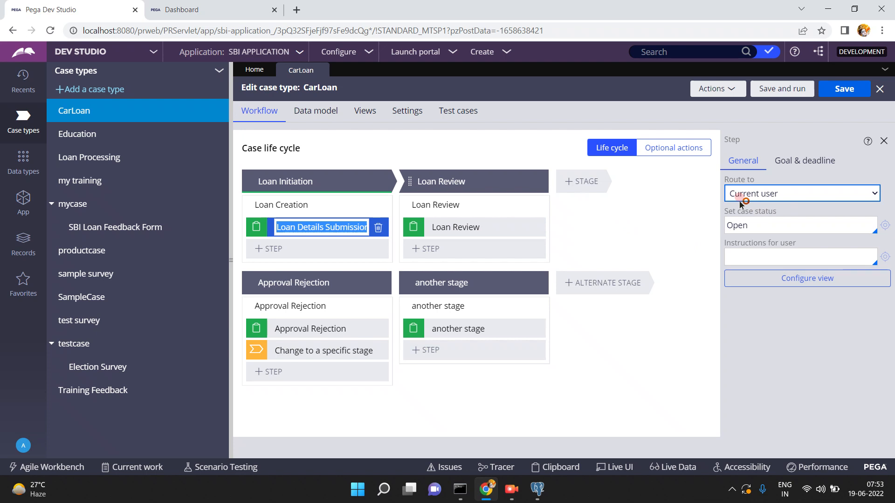
- Select the Loan Review step and show its Route to choices (Custom, ToDynamicWorkQueue)
left_click(827, 9)
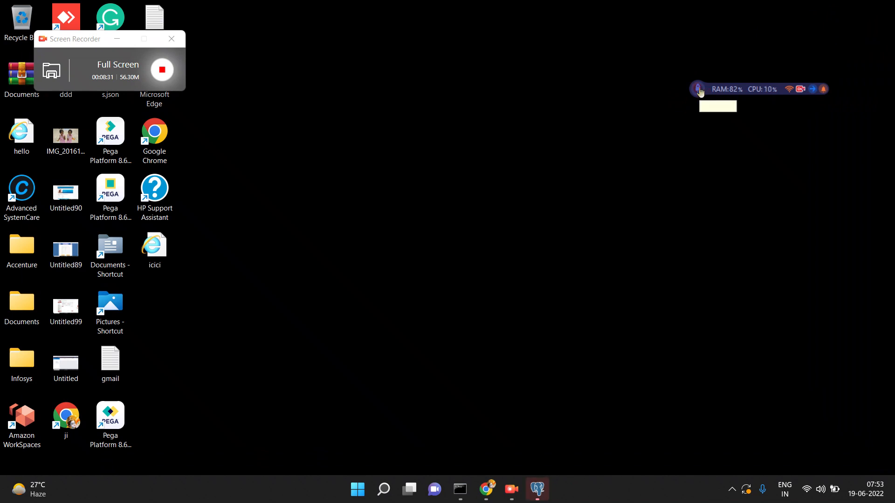
left_click(488, 488)
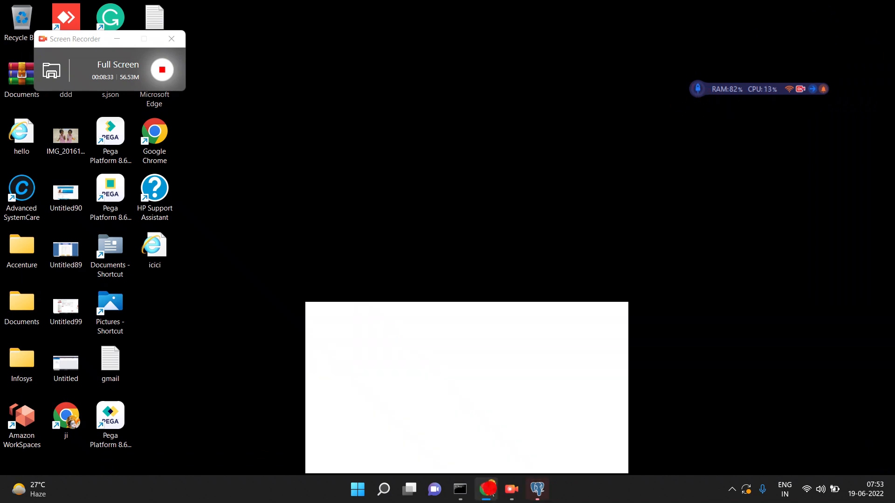
left_click(445, 224)
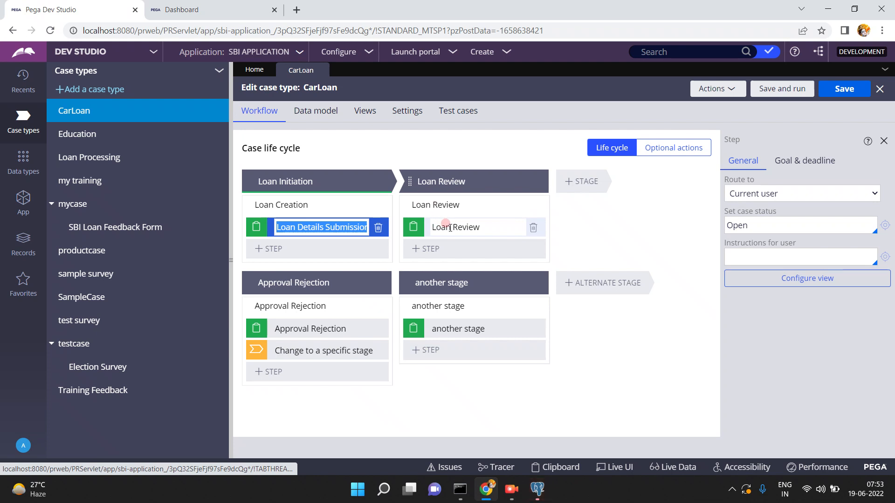
left_click(449, 228)
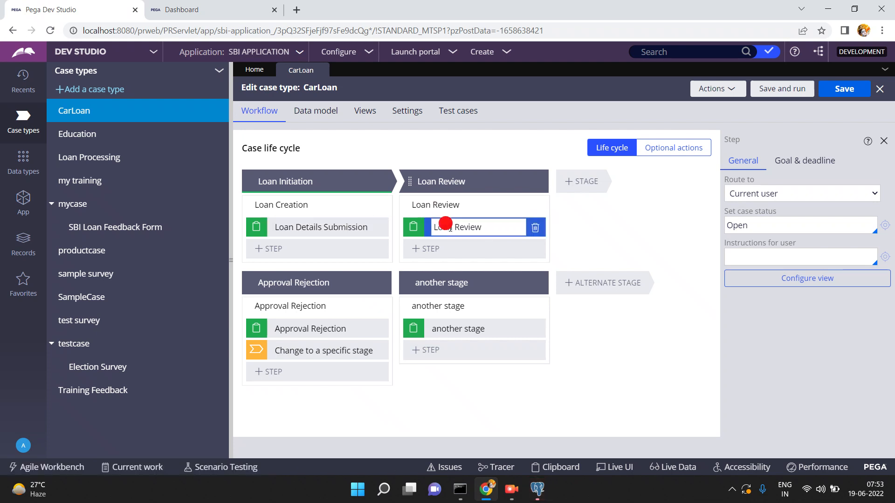
left_click(445, 224)
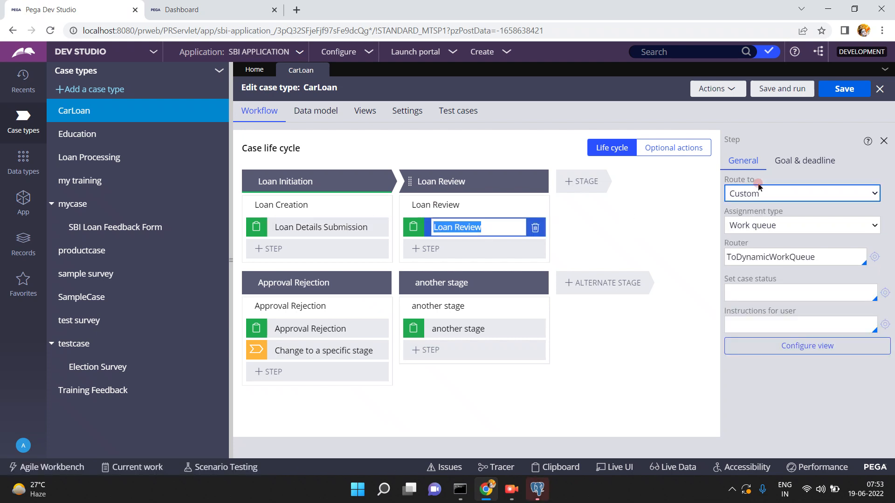
left_click(748, 195)
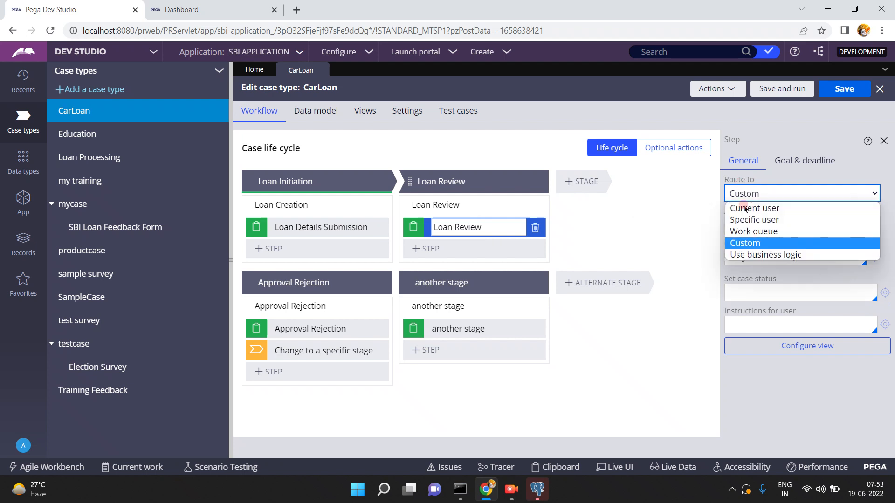
- Route the Loan Review step to Work queue, leaving the queue name blank
left_click(751, 233)
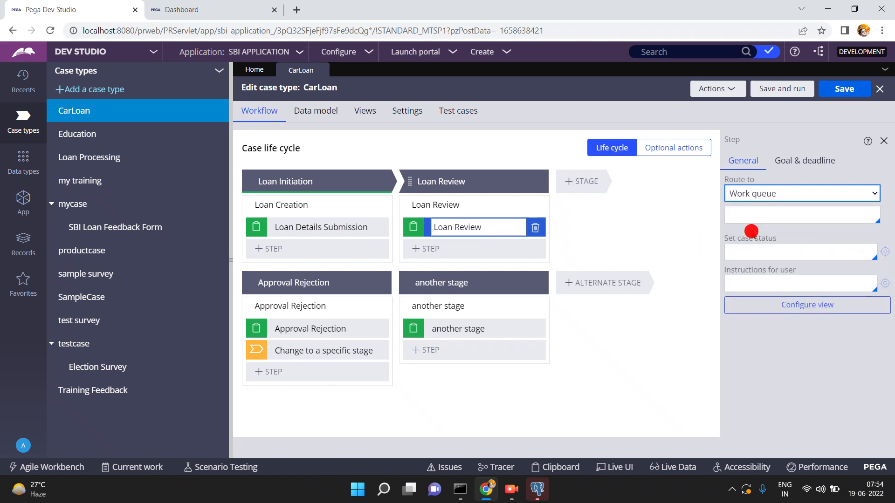
left_click(755, 215)
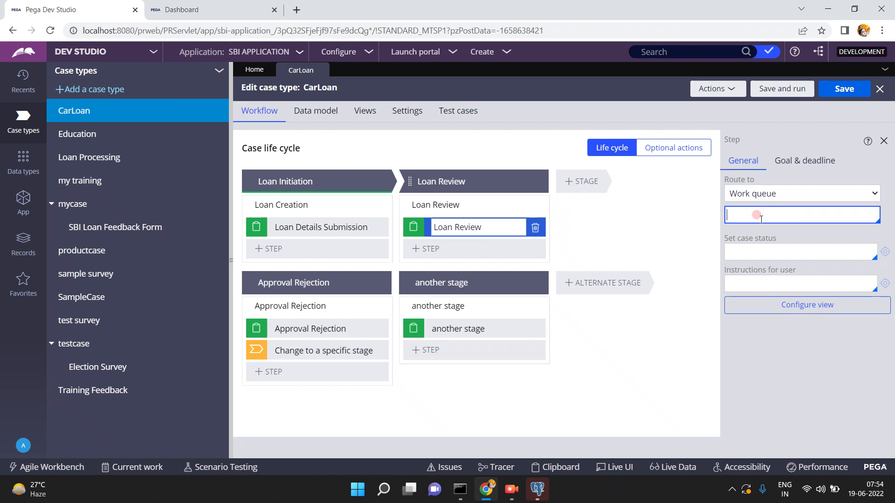
left_click(761, 219)
left_click(758, 196)
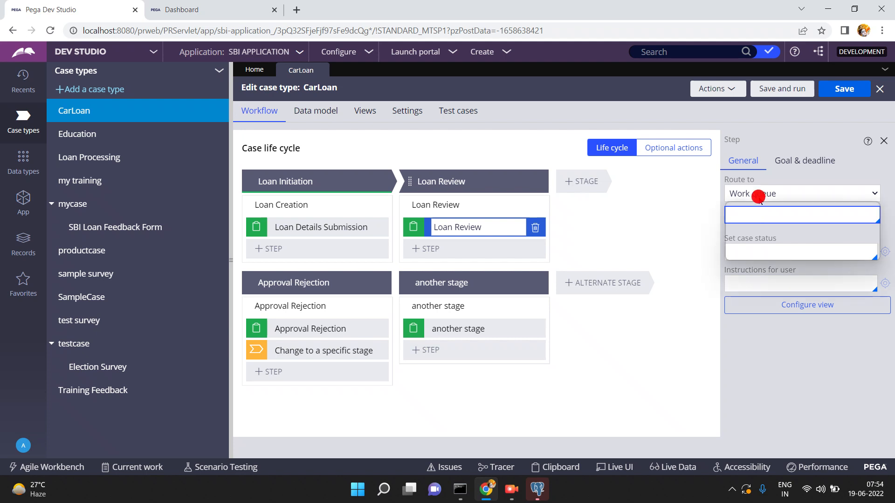
left_click(756, 215)
left_click(753, 237)
left_click(759, 194)
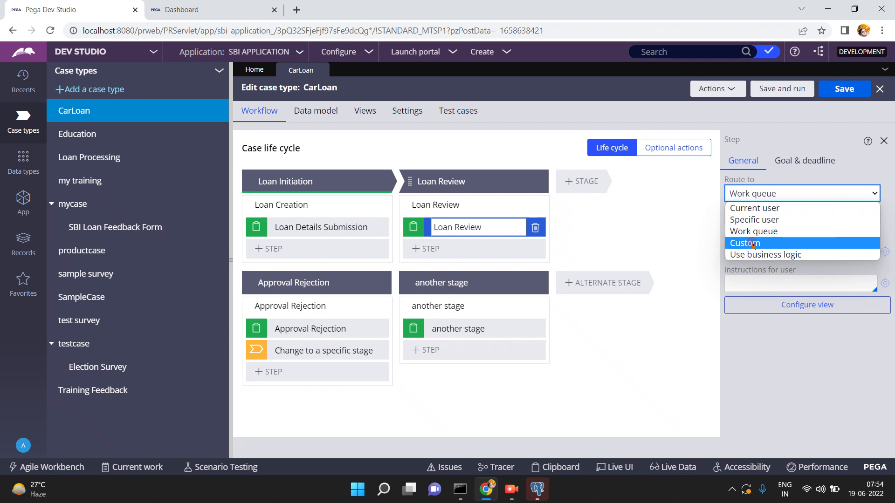
- Route Loan Review to Custom with Work queue assignment and enter router 'ToDynamicic'
left_click(752, 244)
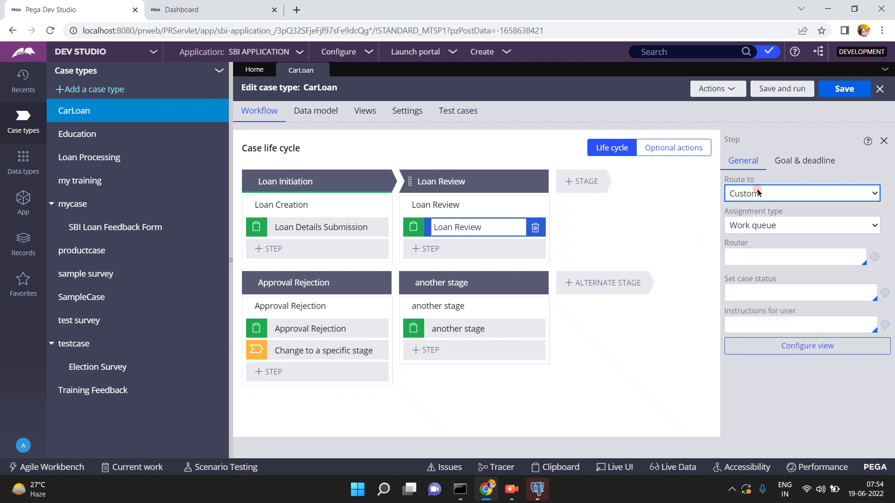
left_click(772, 213)
left_click(777, 223)
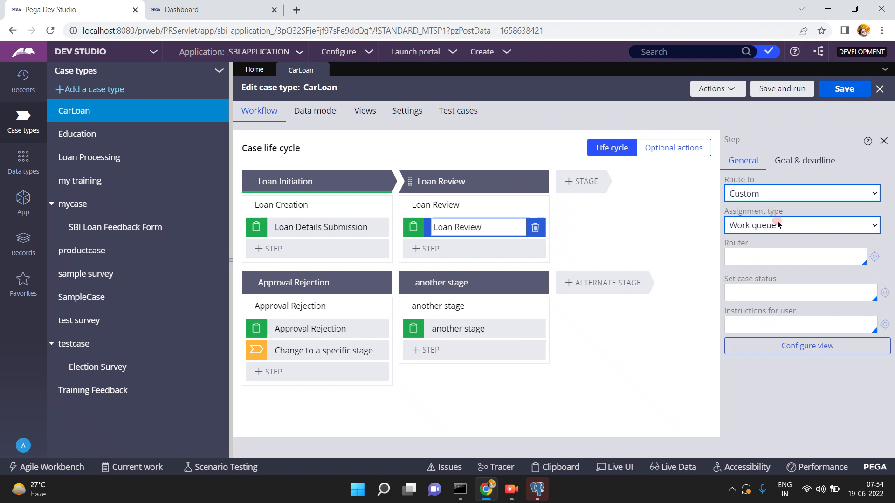
left_click(777, 224)
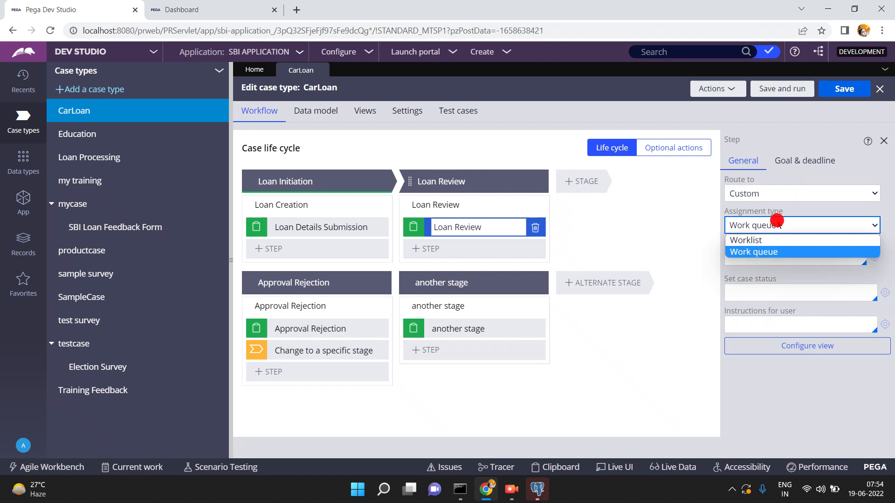
left_click(777, 223)
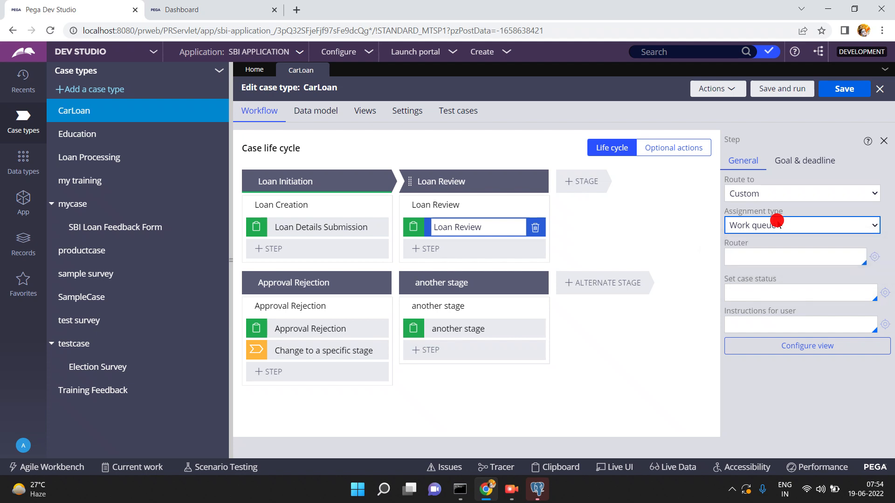
left_click(766, 254)
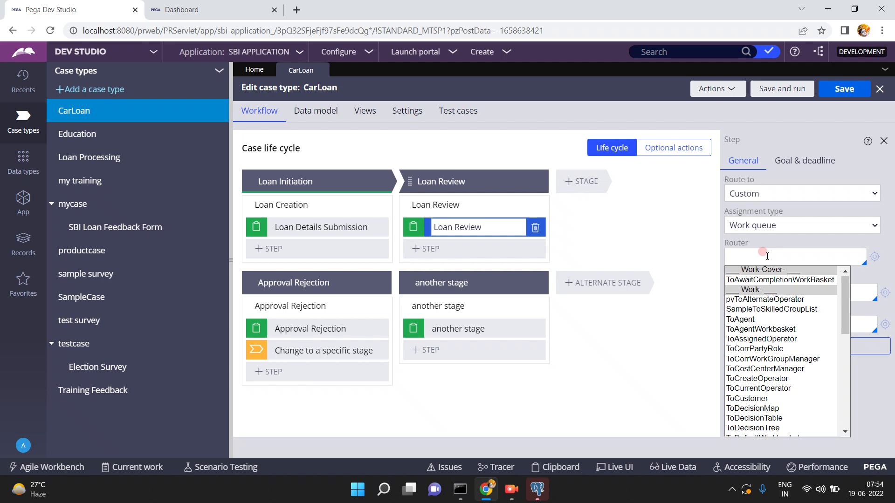
type("ToDy")
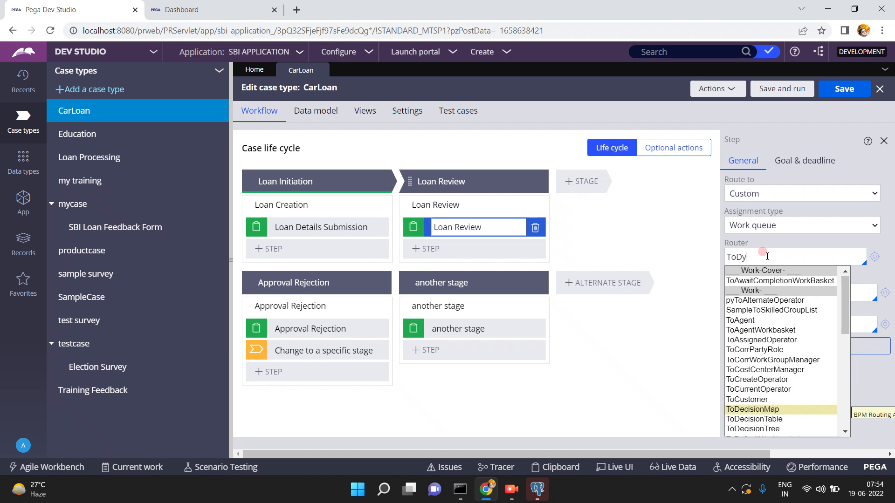
type("namicic")
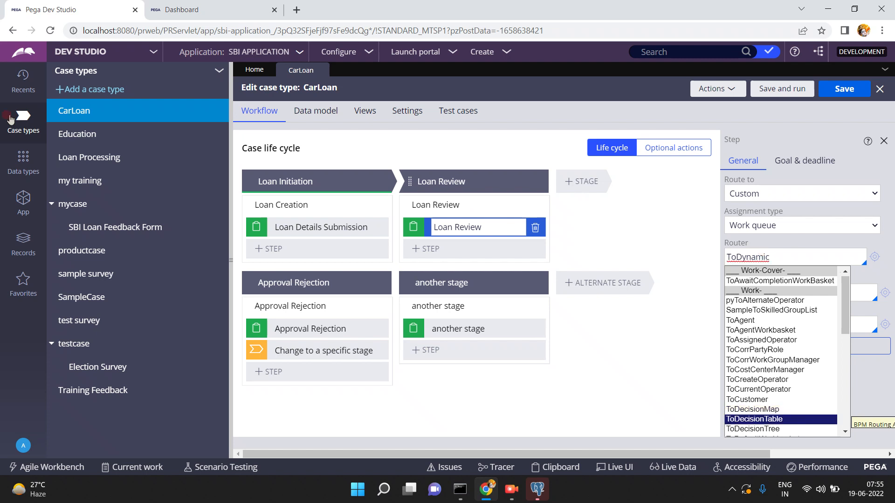
- Open the Activity instance list from the Recents panel in a new tab
left_click(23, 78)
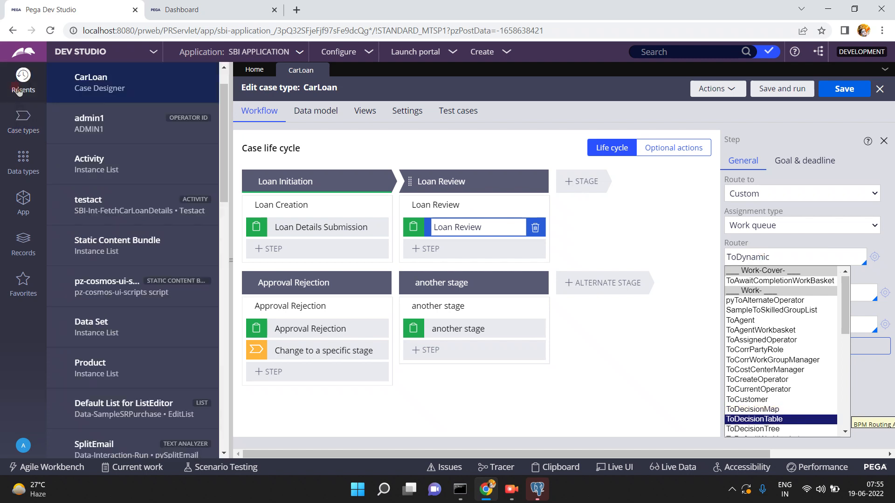
left_click(226, 76)
left_click(89, 201)
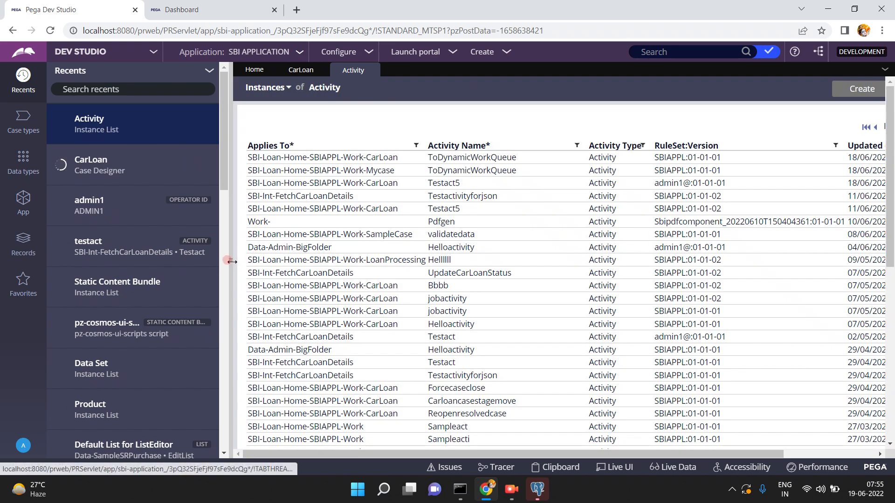
- Close the CarLoan case designer, discarding its unsaved router change
left_click(231, 261)
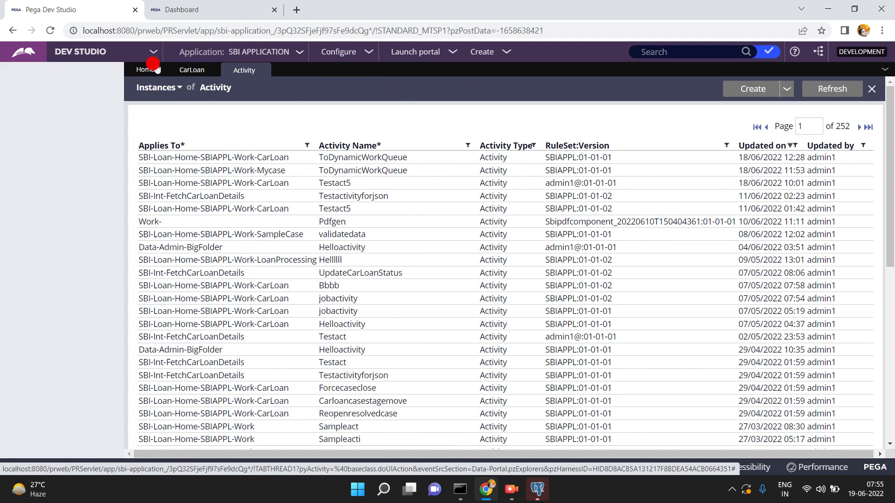
left_click(71, 70)
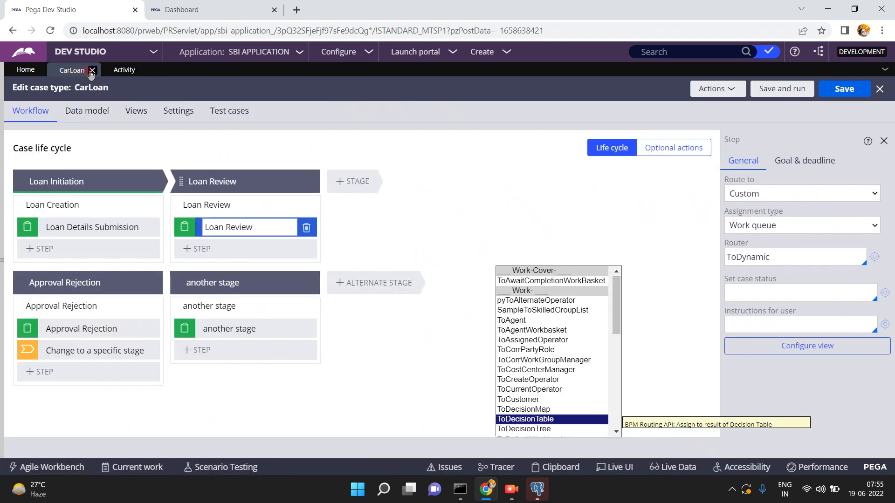
left_click(93, 71)
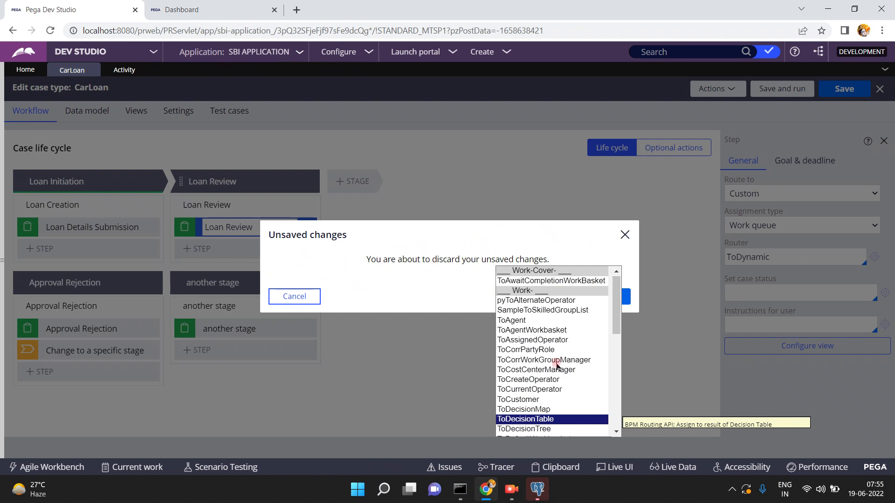
left_click(624, 234)
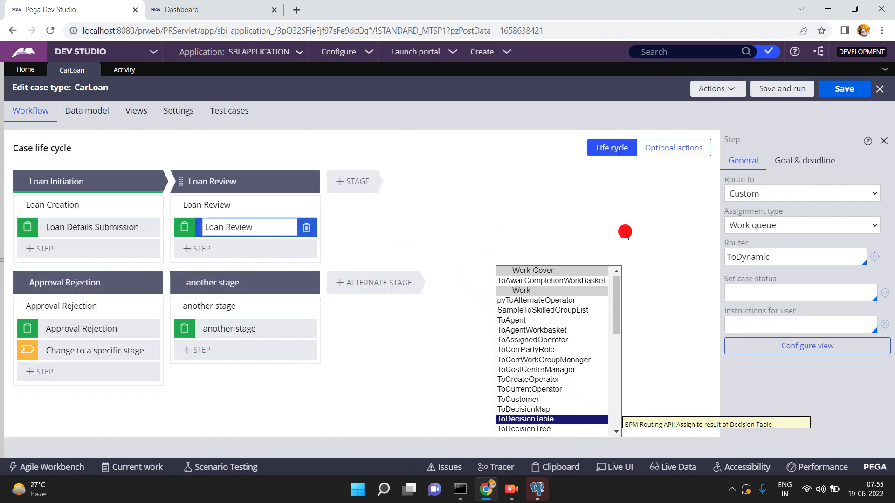
left_click(531, 419)
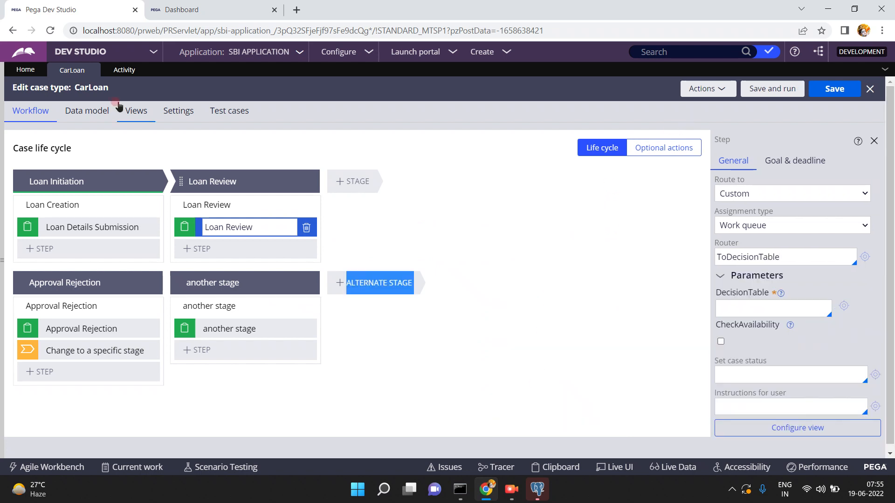
left_click(69, 69)
left_click(607, 293)
- Reopen the CarLoan case type from the Case types panel
left_click(194, 233)
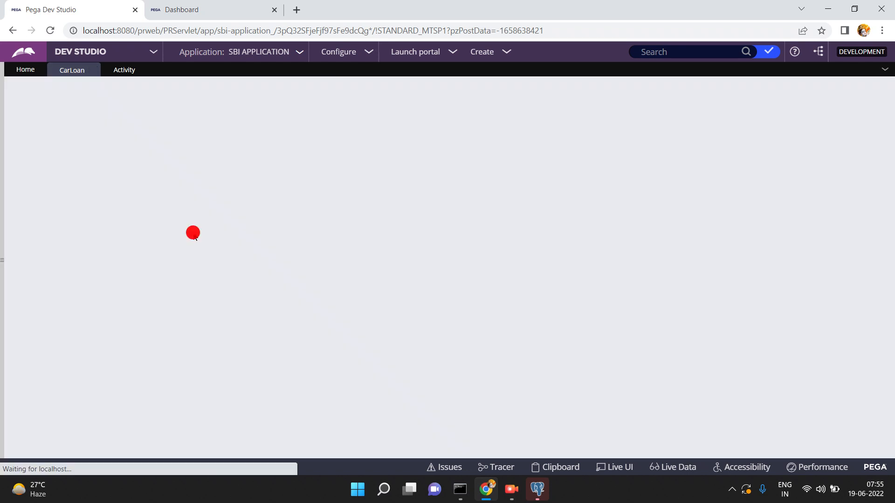
left_click(41, 204)
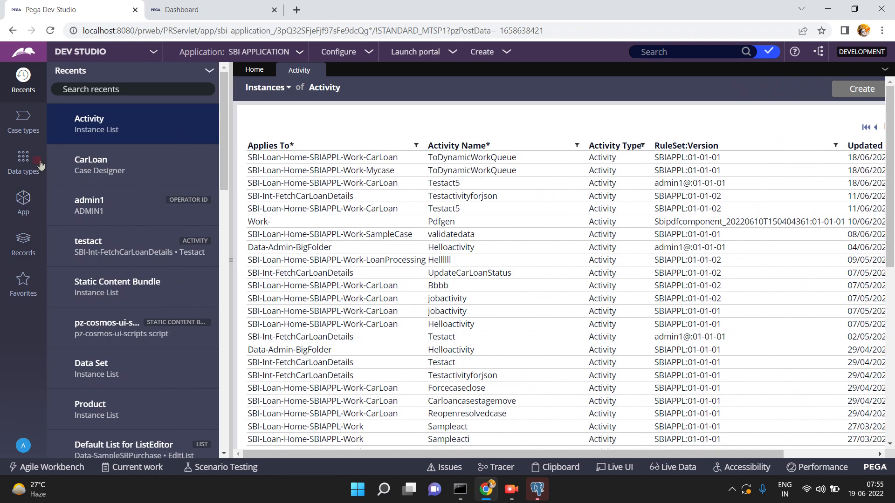
left_click(26, 130)
left_click(24, 129)
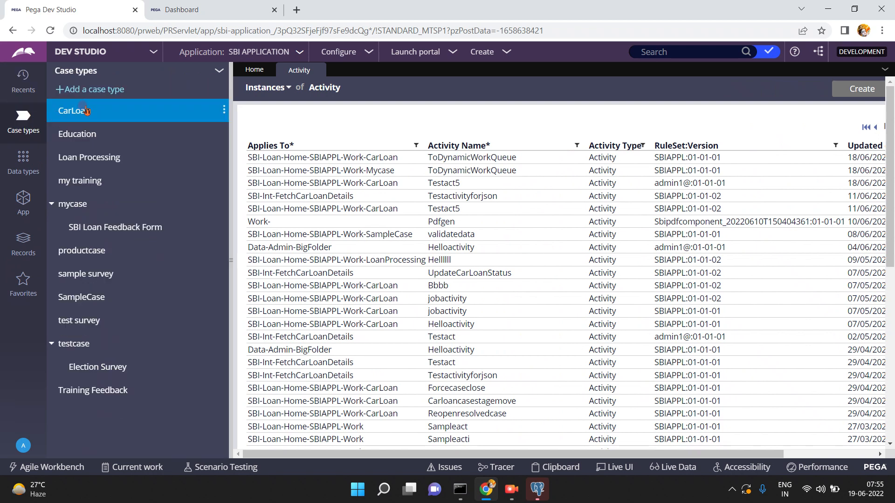
left_click(85, 111)
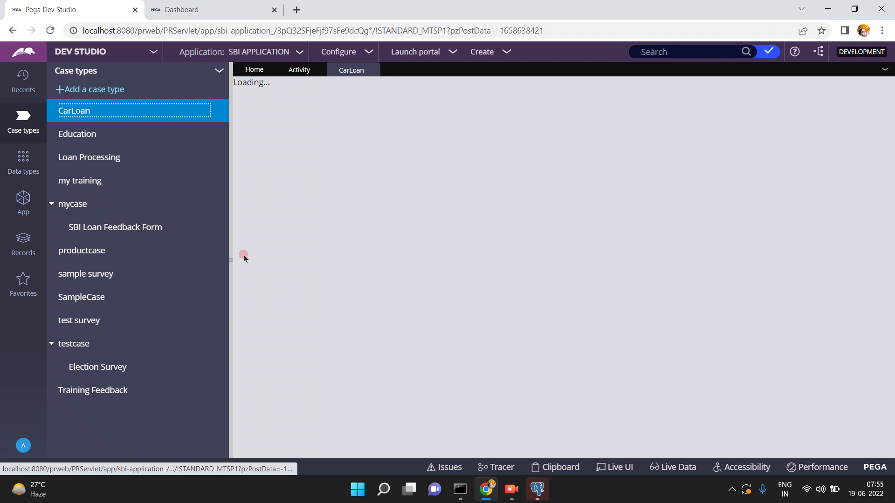
left_click(230, 260)
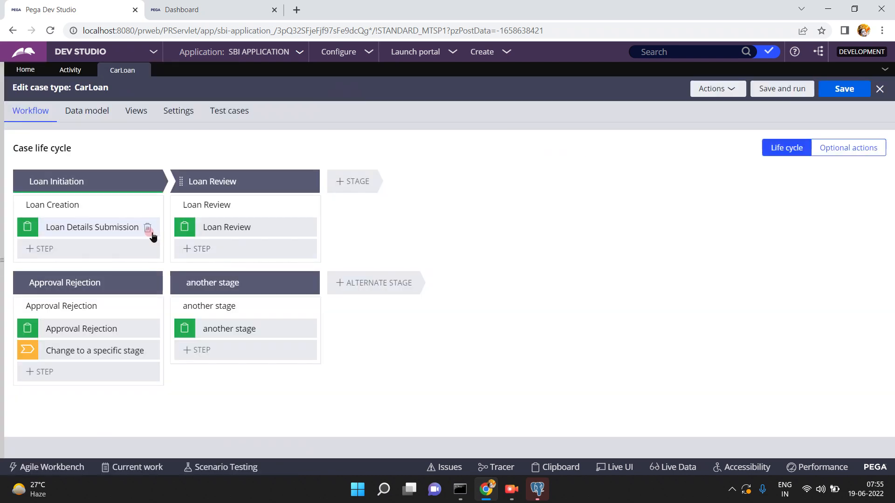
- Select the Loan Review step and open its ToDynamicWorkQueue router activity
left_click(209, 225)
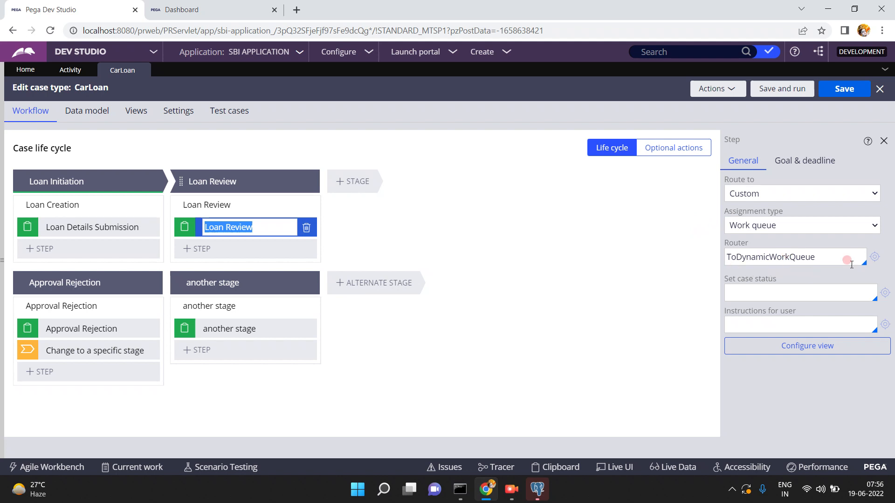
left_click(874, 257)
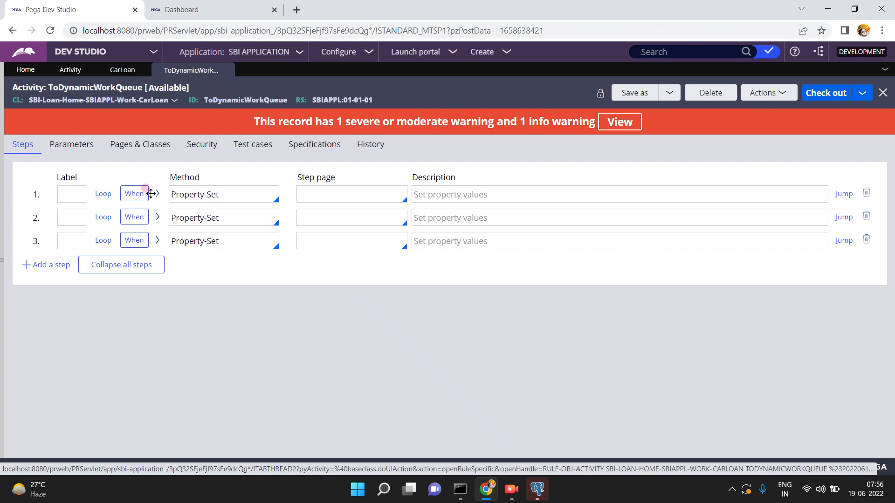
- Review the first two steps' When conditions and the first step's param.AssignTo value carloanqueue
left_click(131, 196)
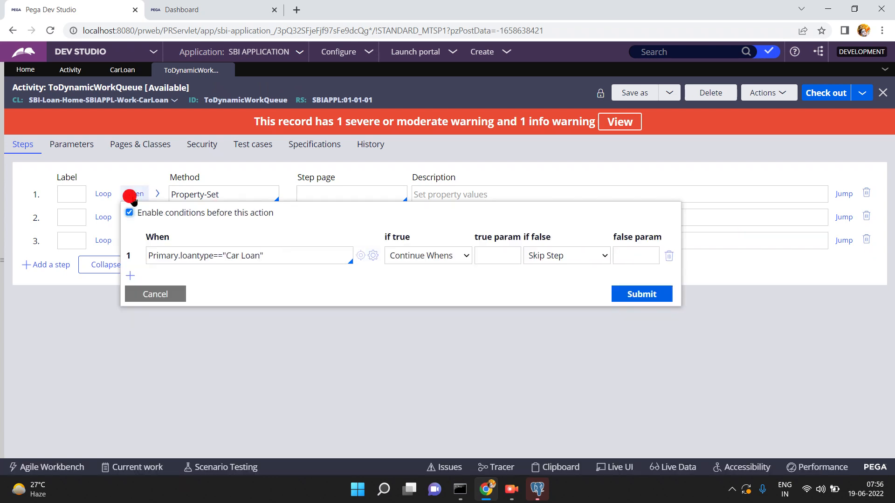
left_click(169, 294)
left_click(135, 218)
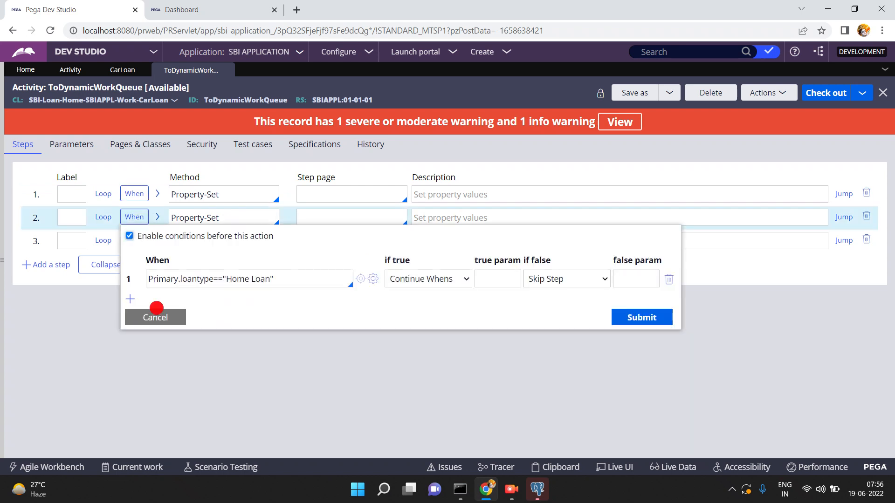
left_click(157, 309)
left_click(158, 194)
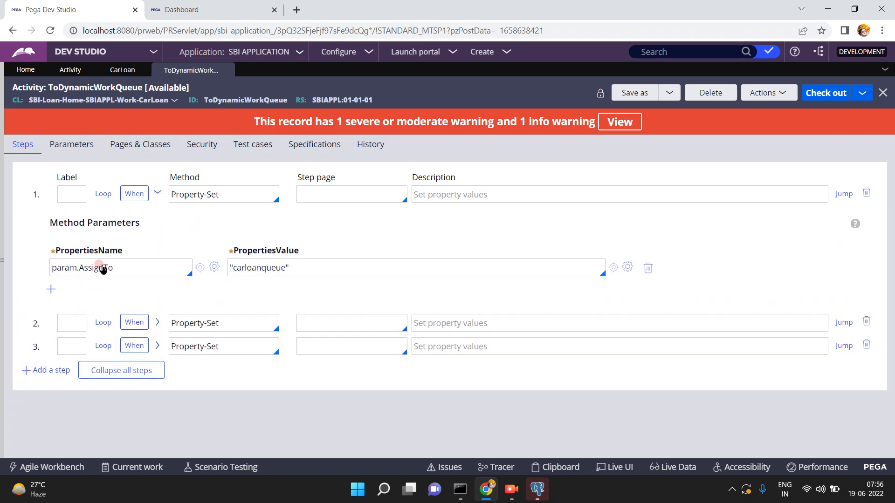
left_click(66, 269)
double_click(115, 266)
left_click(257, 268)
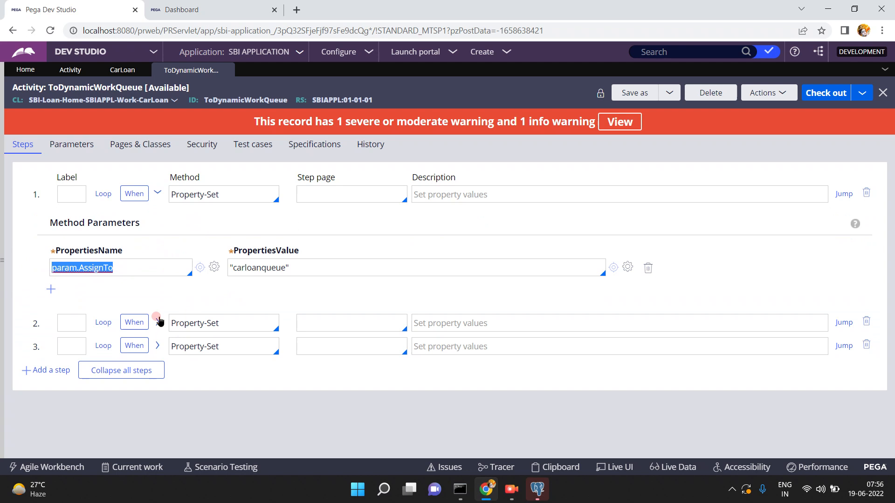
- Inspect the remaining steps' parameters and third condition, then close ToDynamicWorkQueue
left_click(157, 321)
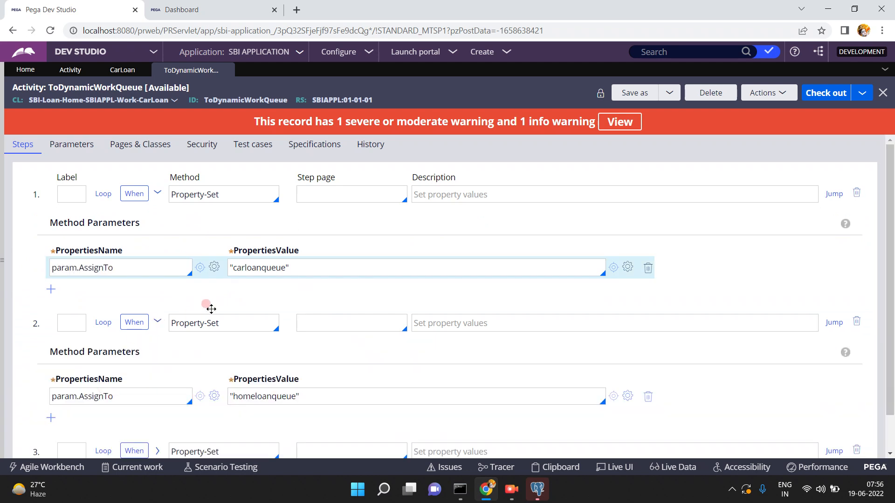
left_click(157, 322)
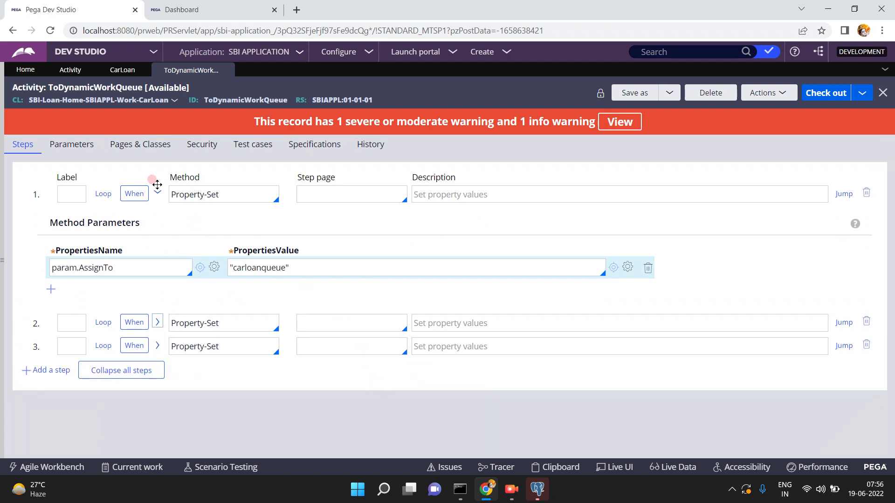
left_click(158, 195)
left_click(158, 240)
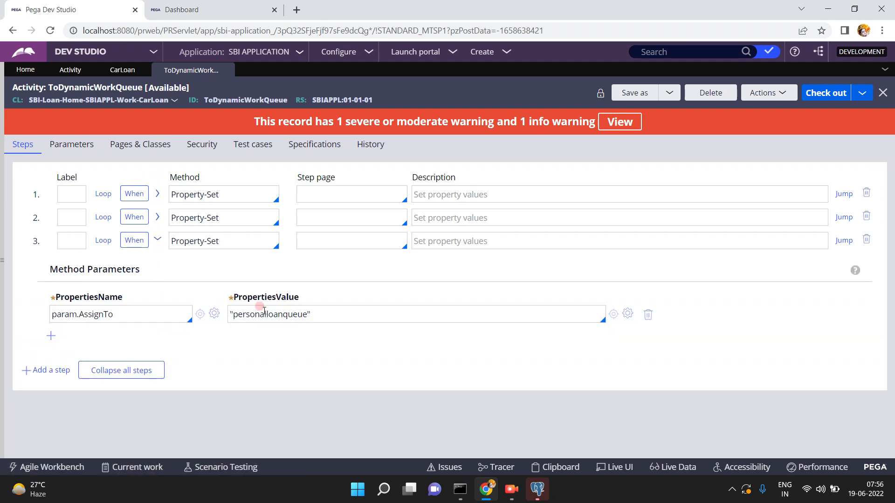
left_click(129, 240)
left_click(163, 340)
left_click(226, 71)
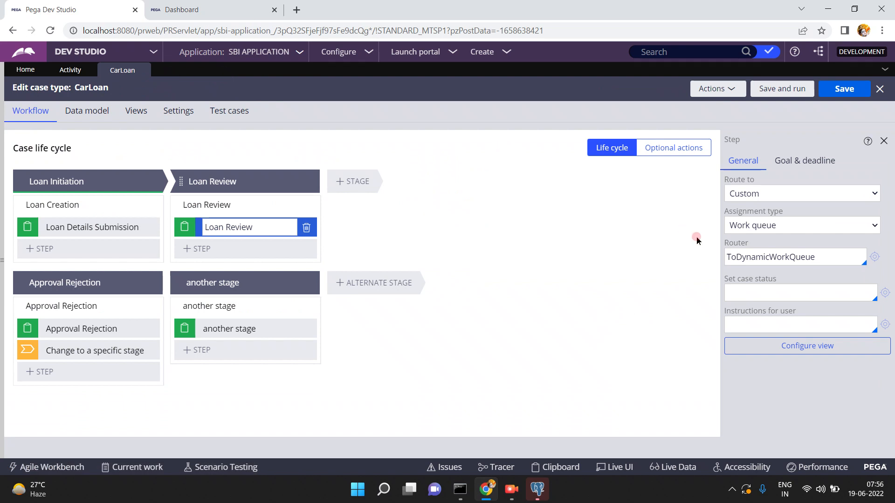
double_click(815, 253)
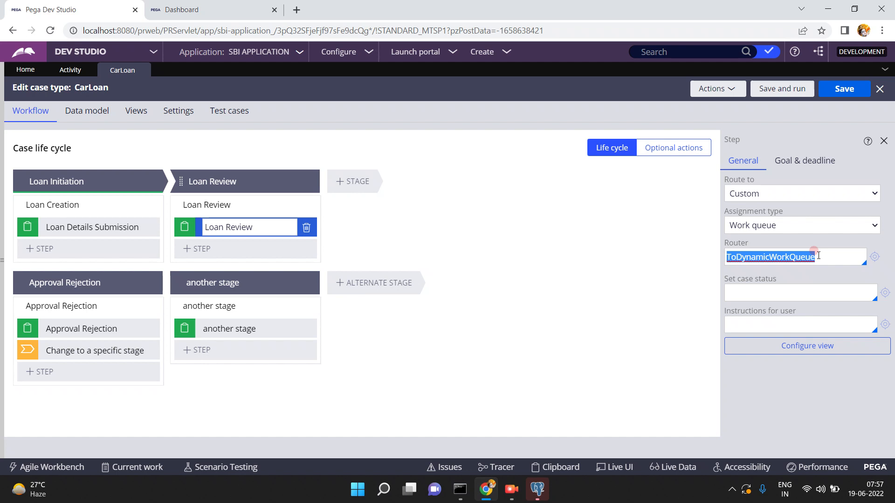
- Replace Loan Review's router with ToDecisionTable and enter mydes as its DecisionTable parameter
left_click(824, 258)
key("BackSpace")
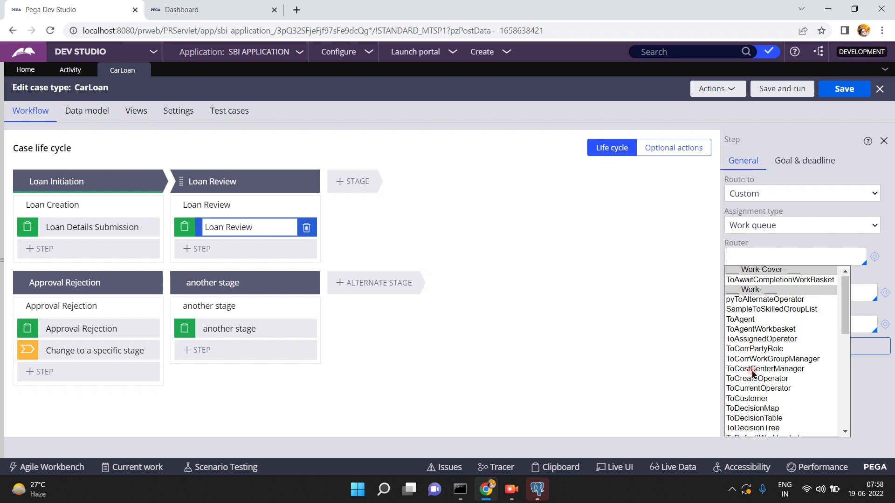
left_click(757, 418)
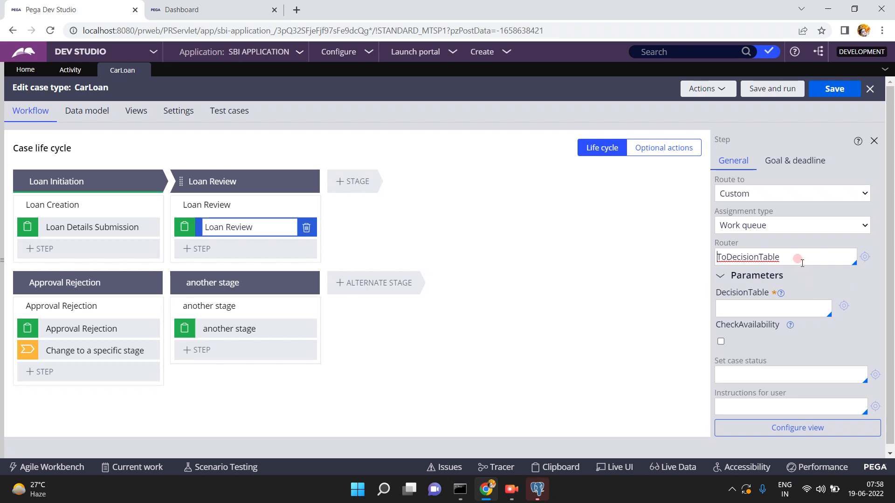
left_click(770, 308)
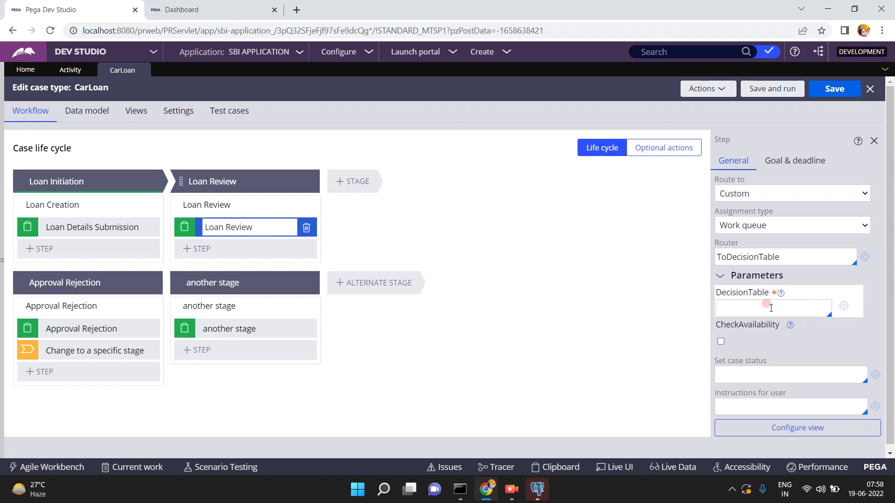
left_click(770, 308)
type("mydes")
- Create the mydes decision table in the CarLoan class and SBIAPPL ruleset with no branch, and open it
left_click(844, 305)
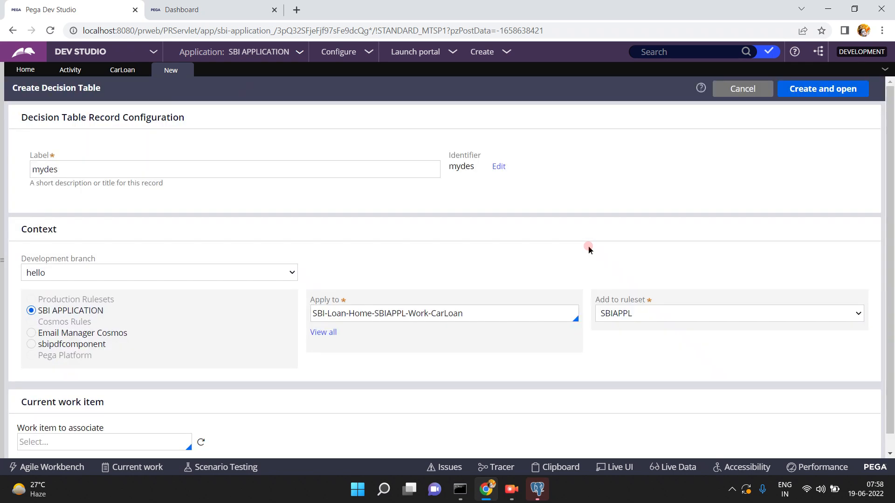
left_click(121, 68)
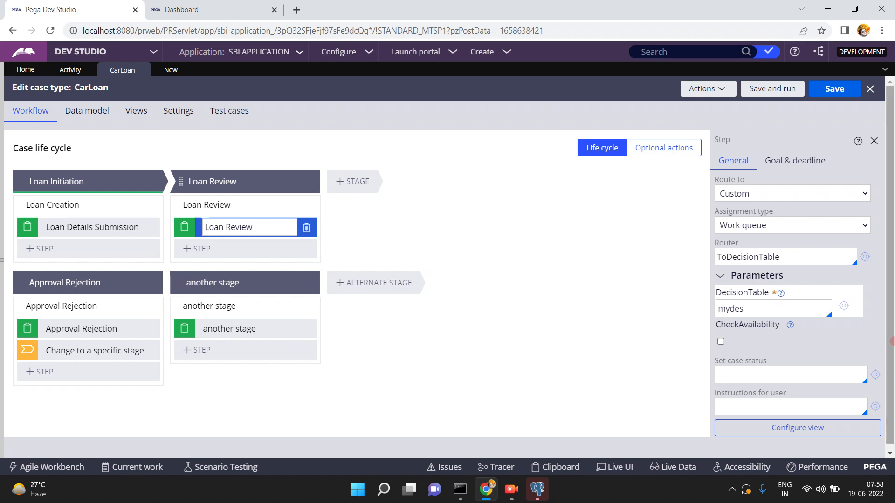
left_click(793, 255)
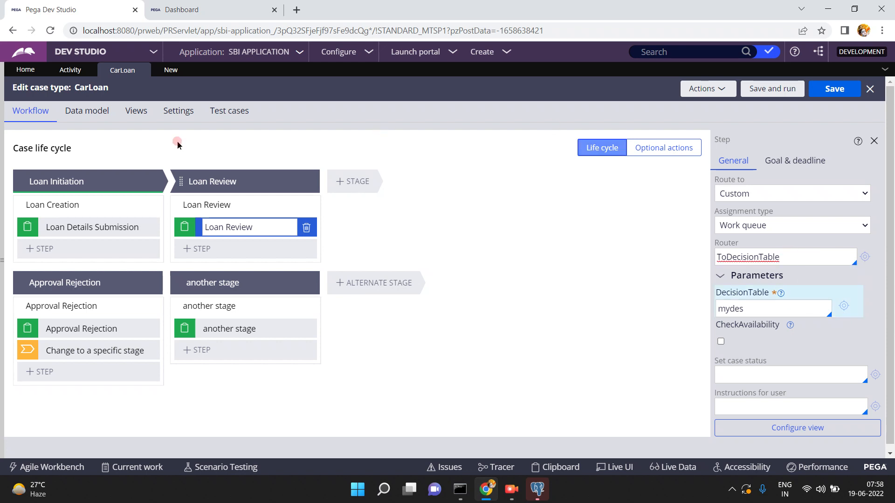
left_click(164, 71)
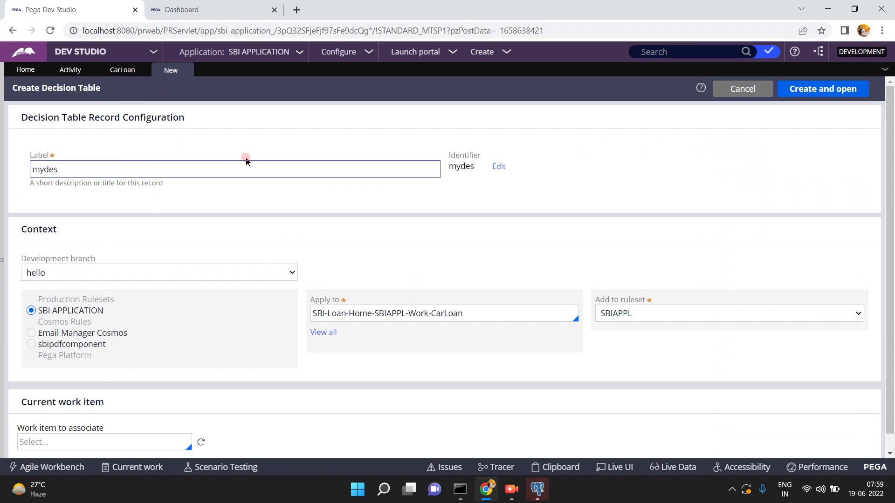
left_click(240, 274)
left_click(240, 274)
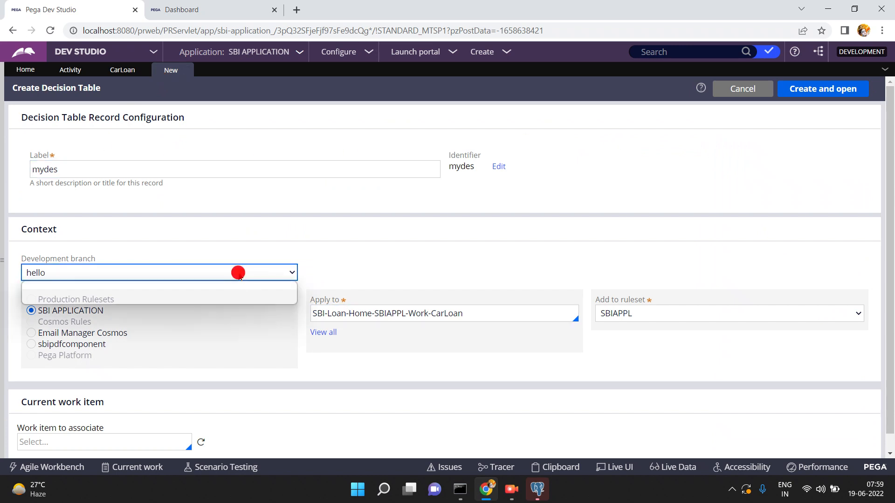
left_click(235, 298)
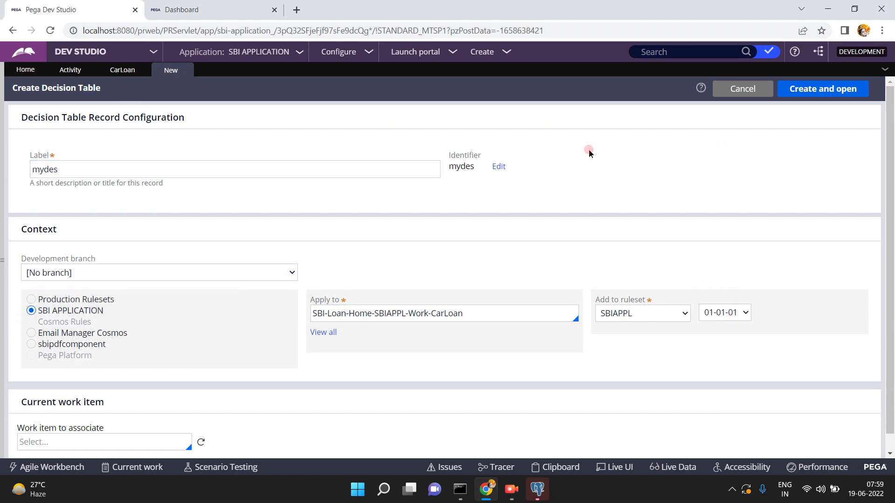
left_click(814, 90)
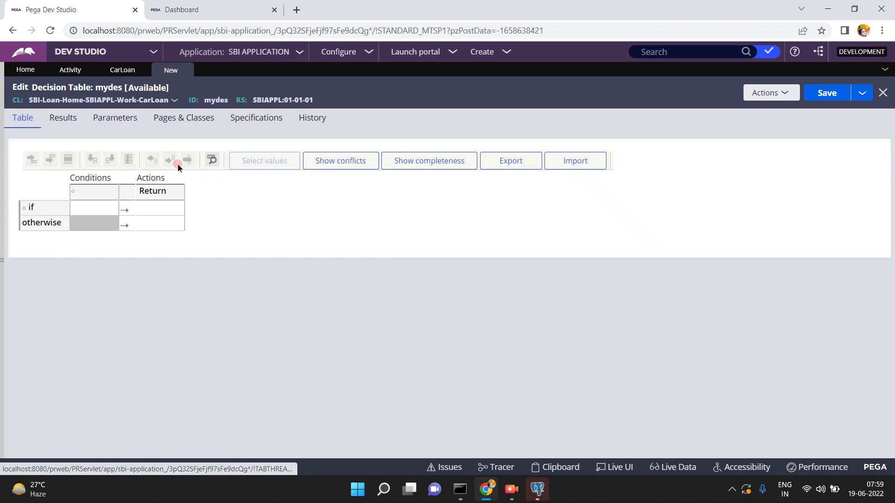
- Set the decision table's condition column to the .loantype property
left_click(91, 197)
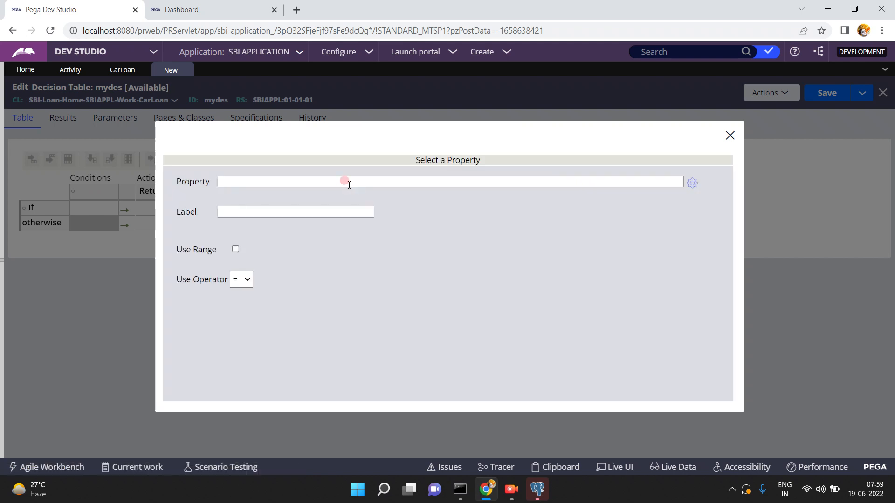
left_click(349, 184)
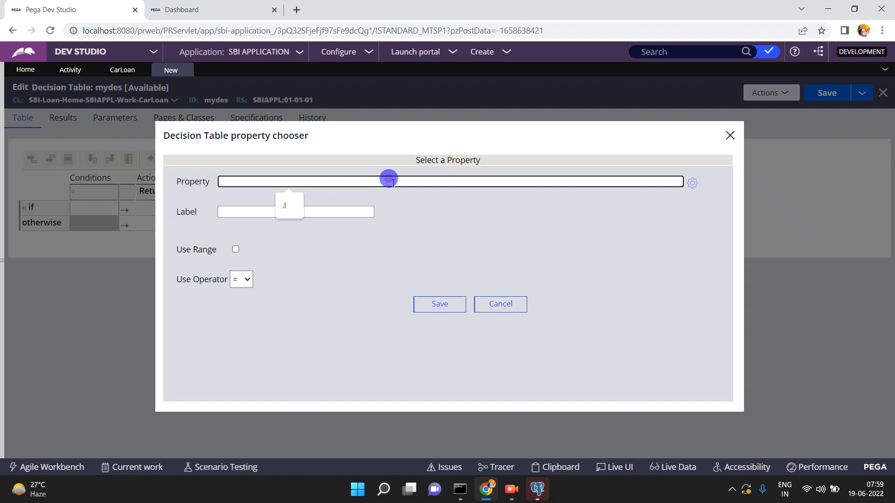
left_click(393, 182)
type(".loan")
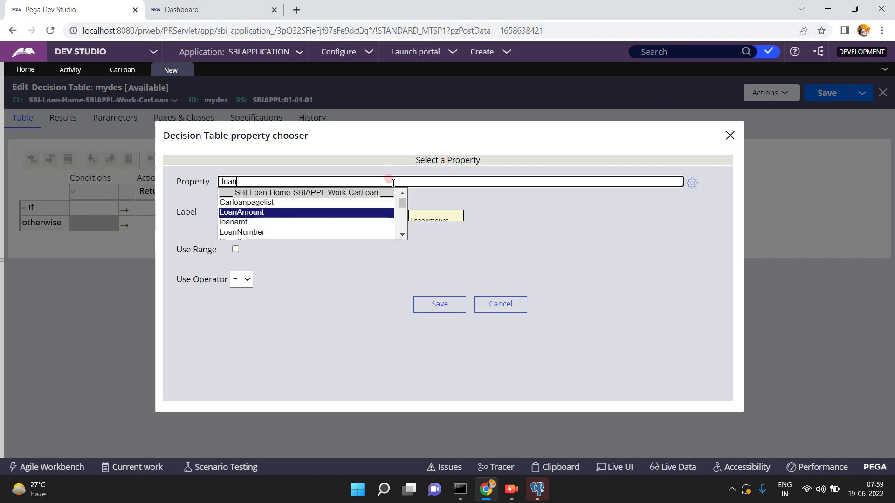
type("type")
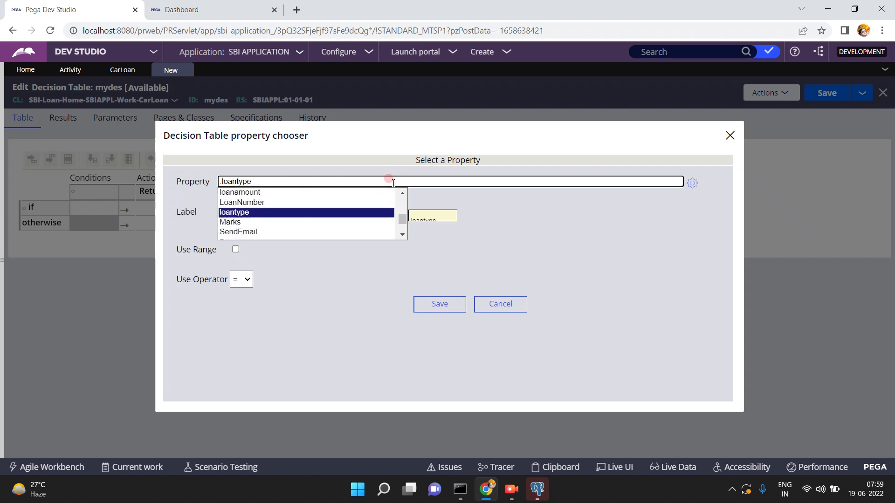
left_click(298, 212)
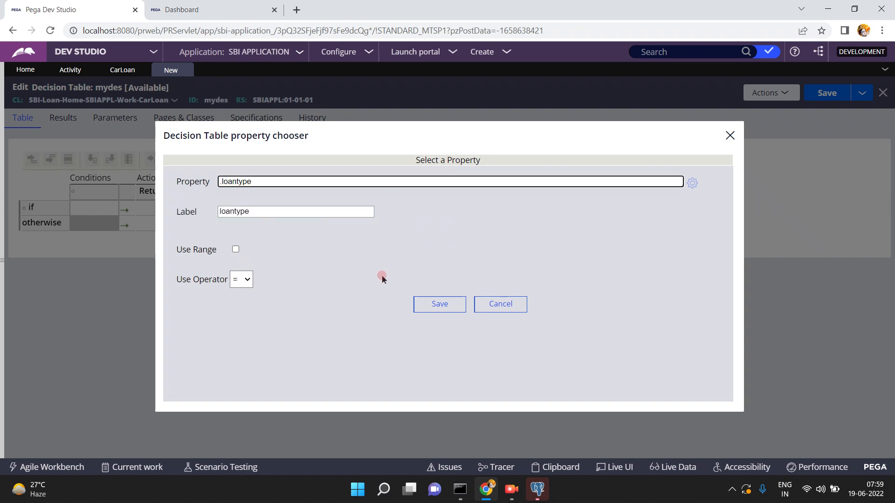
left_click(433, 308)
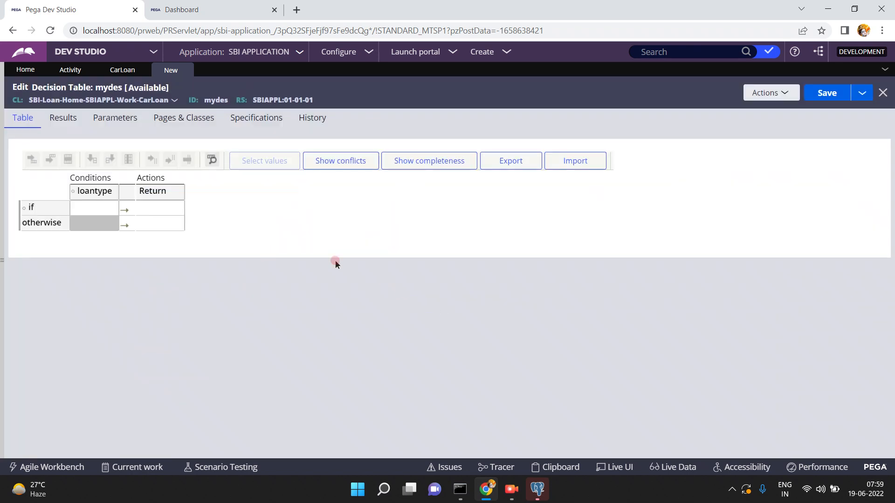
- Enter Car Loan as the first if row's loantype condition
left_click(86, 209)
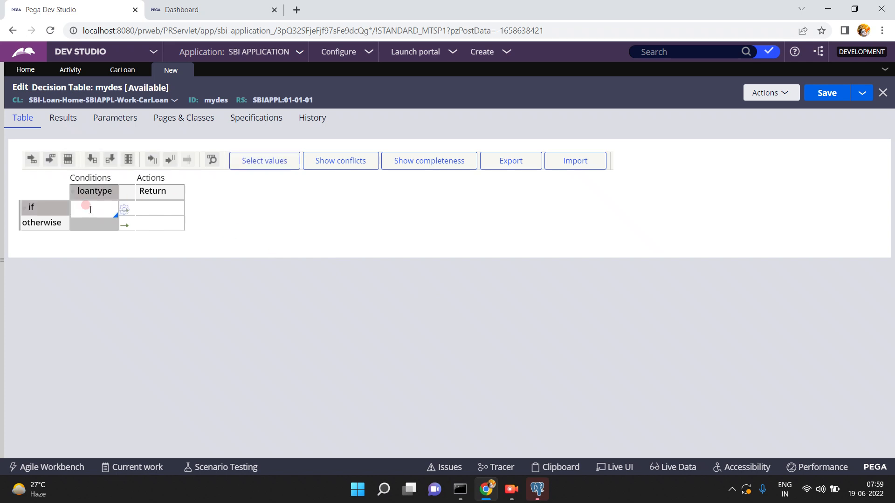
type("Car Loan")
key("Tab")
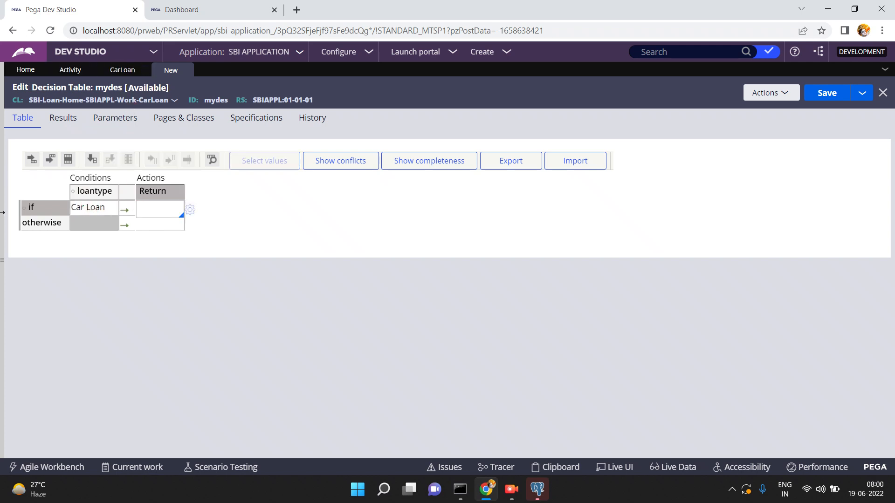
left_click(3, 262)
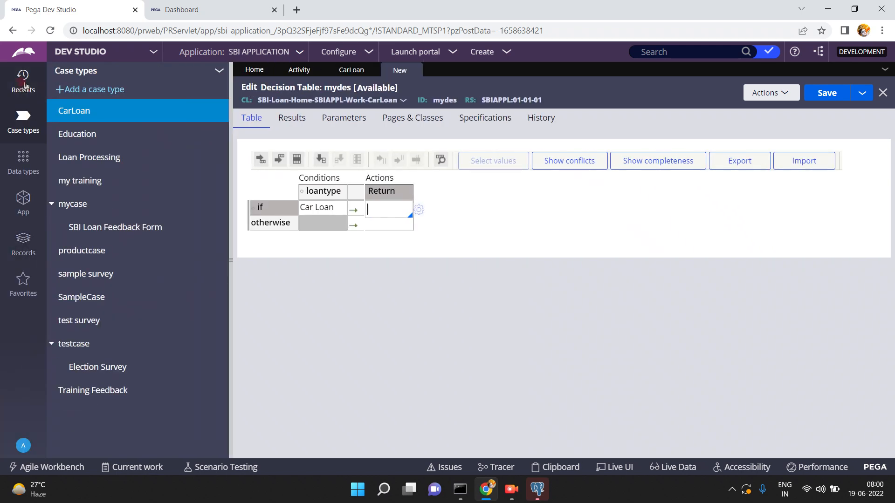
- Open the ToDynamicWorkQueue activity and select step 1's carloanqueue queue name
left_click(25, 84)
double_click(96, 216)
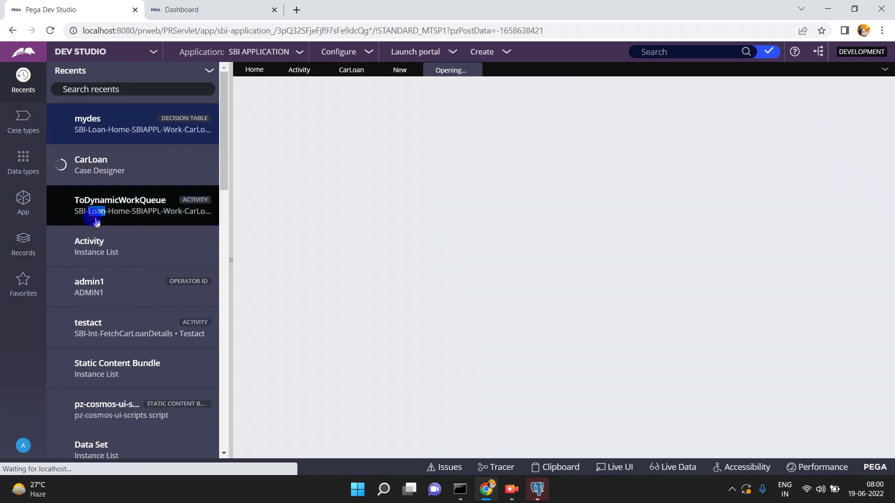
left_click(231, 260)
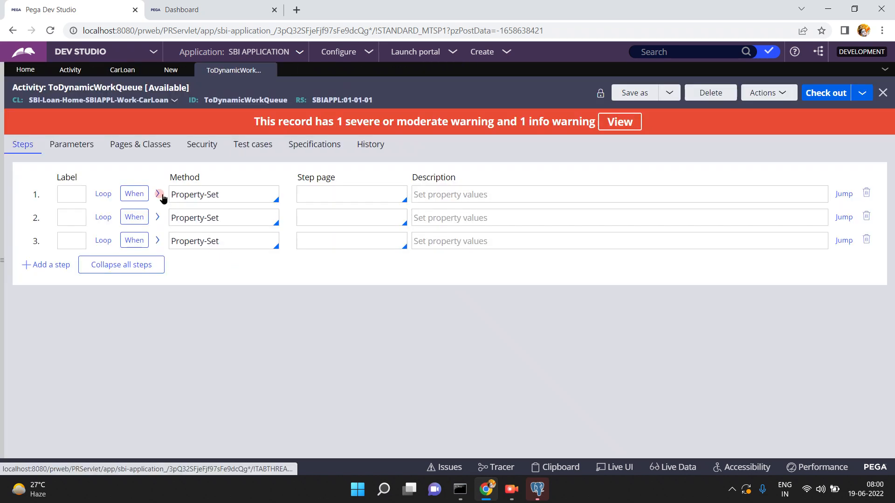
left_click(159, 194)
left_click(254, 268)
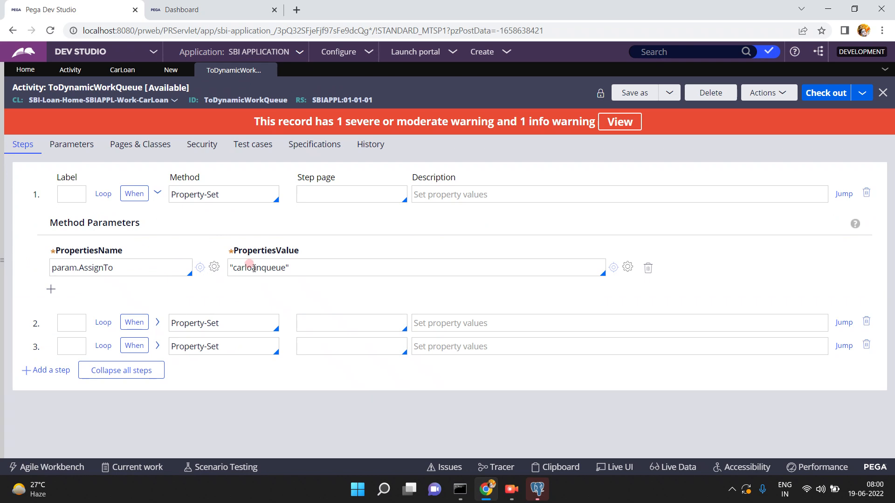
double_click(254, 268)
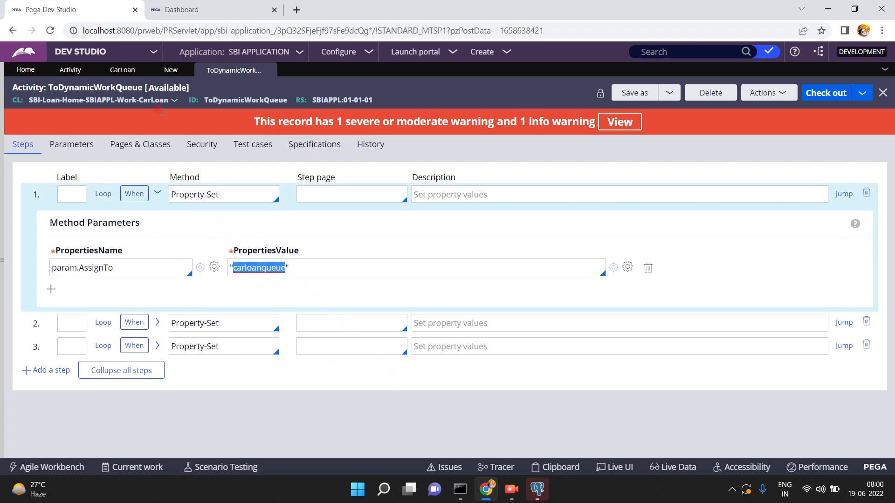
- Make the Car Loan row return "carloanqueue" and save the mydes table
left_click(159, 72)
left_click(145, 205)
left_click(145, 206)
type("\"")
type("loanqueue\"")
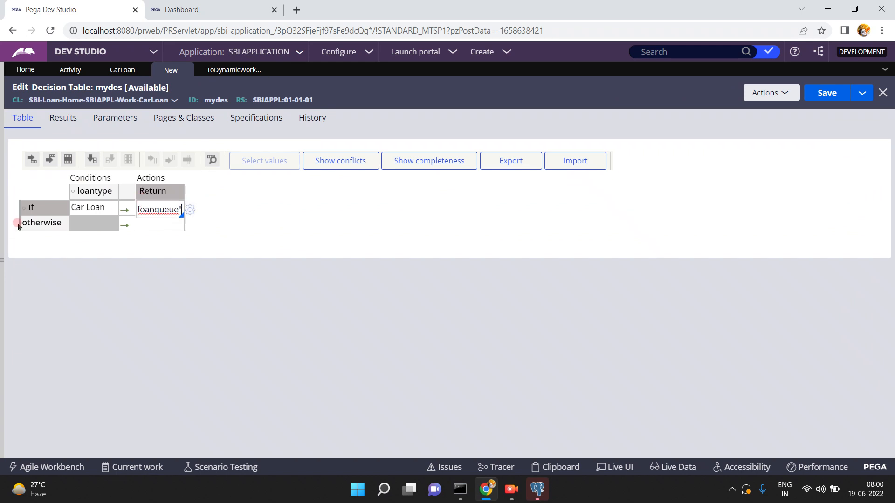
left_click(40, 208)
left_click(174, 155)
left_click(146, 205)
left_click(152, 208)
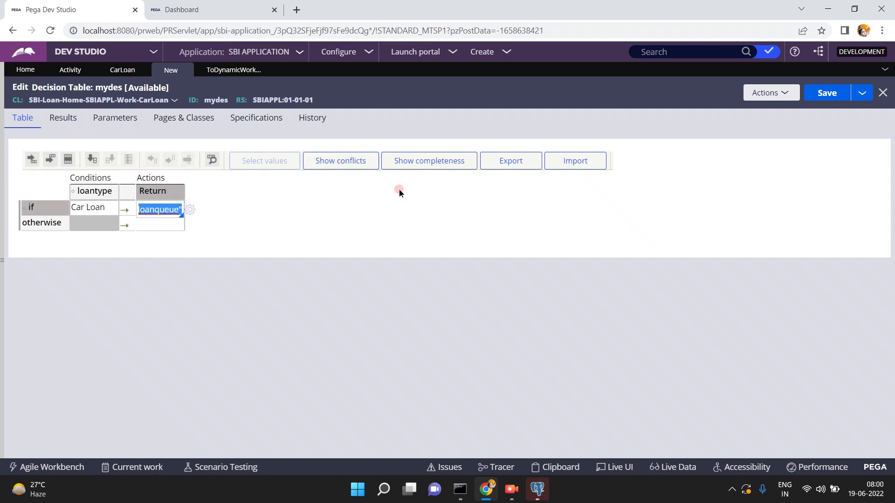
left_click(831, 94)
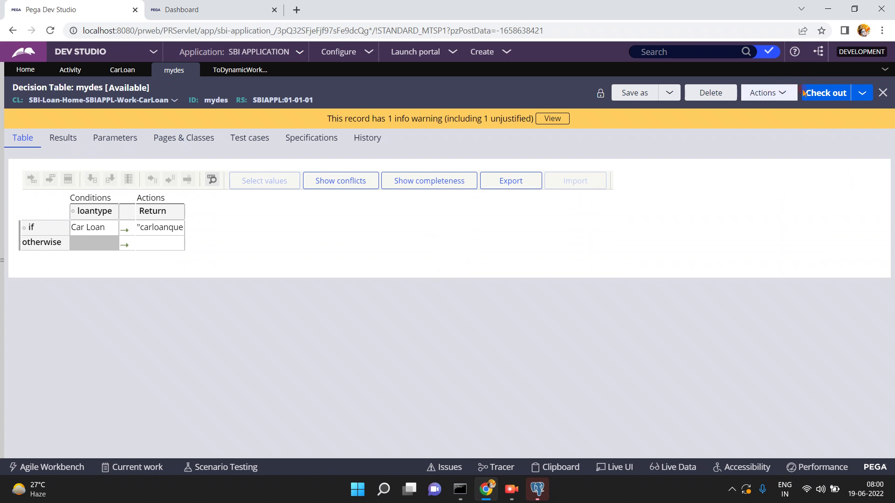
- Check out mydes and add a Home Loan else-if row below Car Loan
left_click(821, 92)
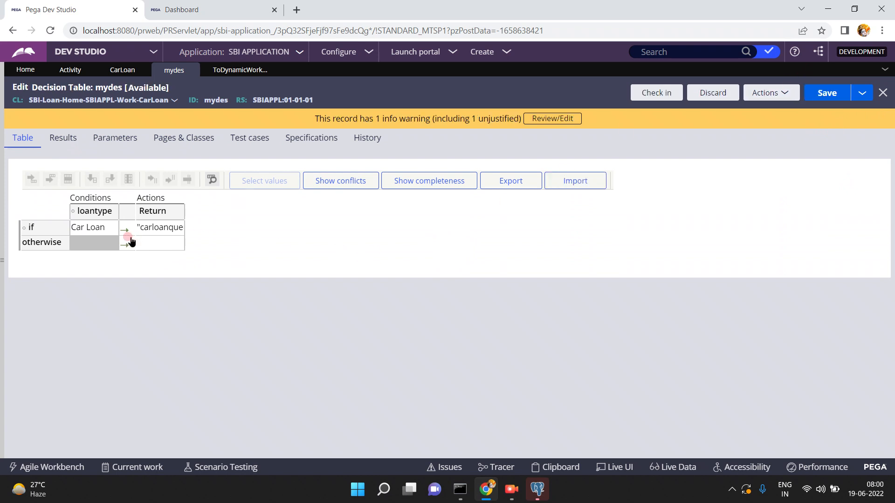
left_click(97, 231)
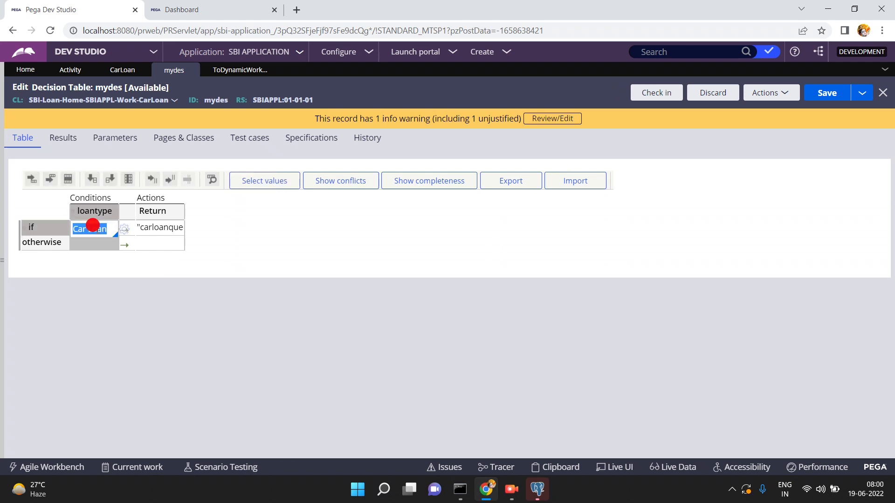
left_click(49, 180)
left_click(80, 243)
type("Ho")
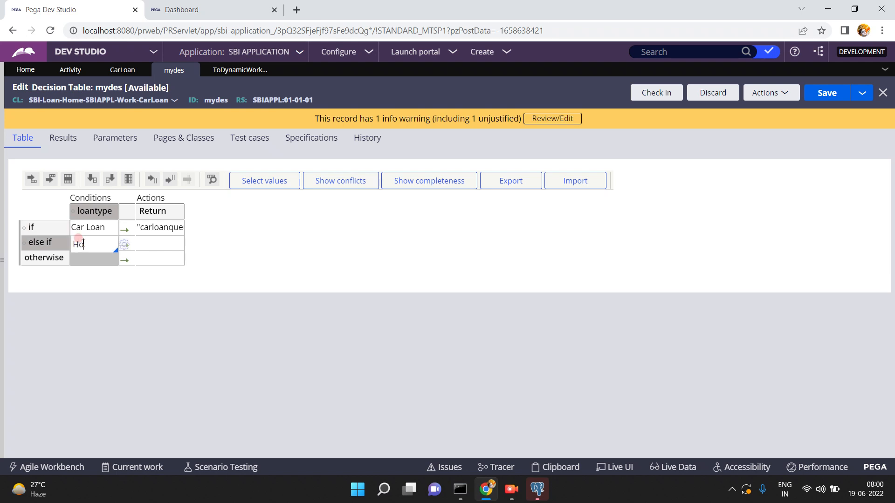
type("me Loan")
- Set the Home Loan row's return to homeloanqueue copied from ToDynamicWorkQueue step 2
left_click(137, 242)
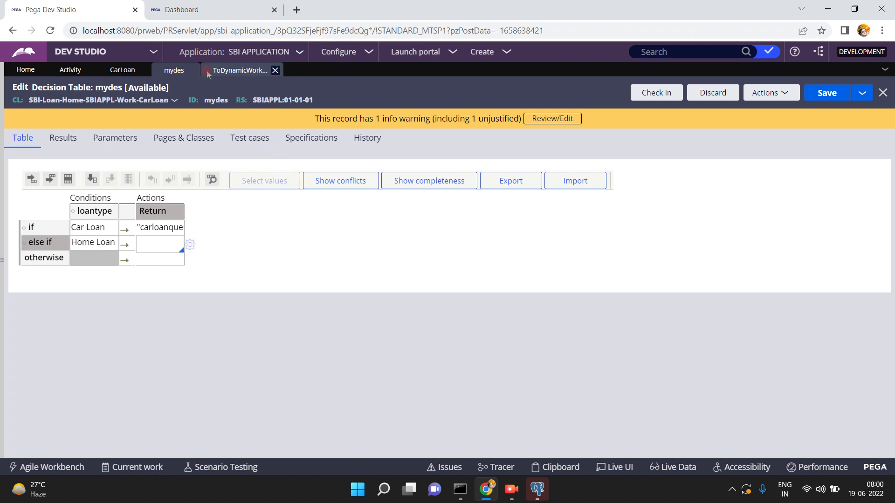
left_click(226, 69)
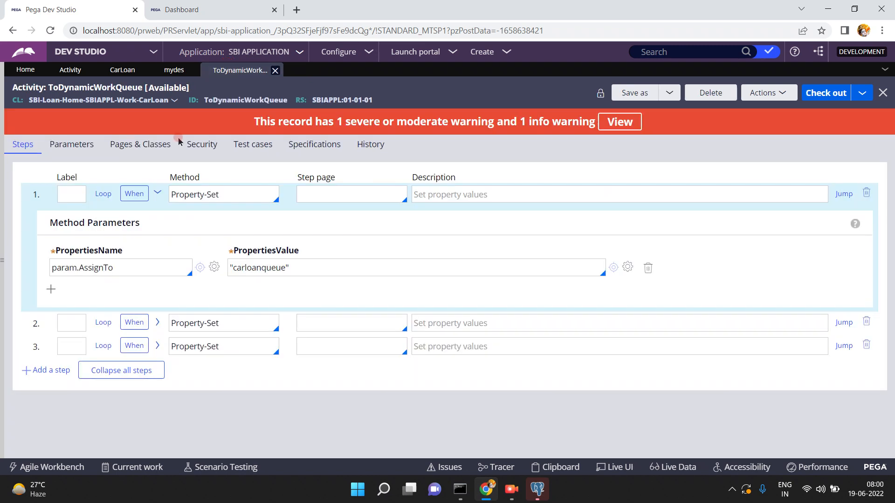
left_click(158, 322)
double_click(256, 396)
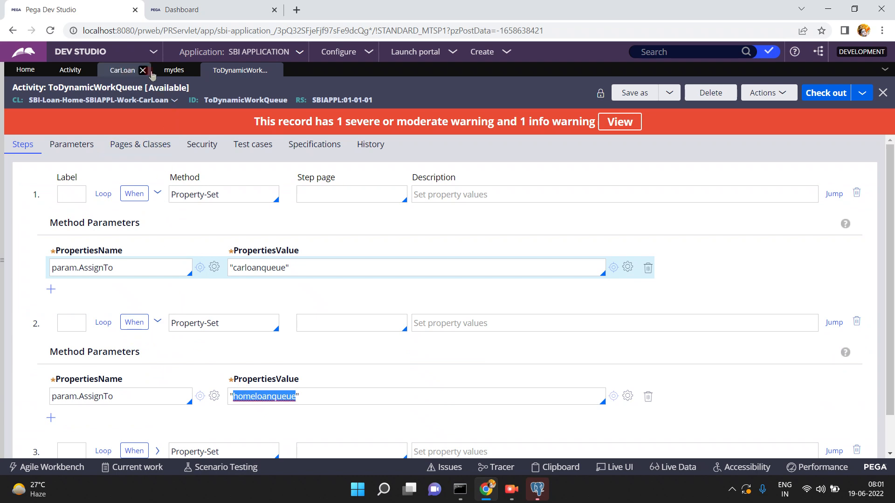
left_click(174, 71)
left_click(146, 239)
key("ctrl+v")
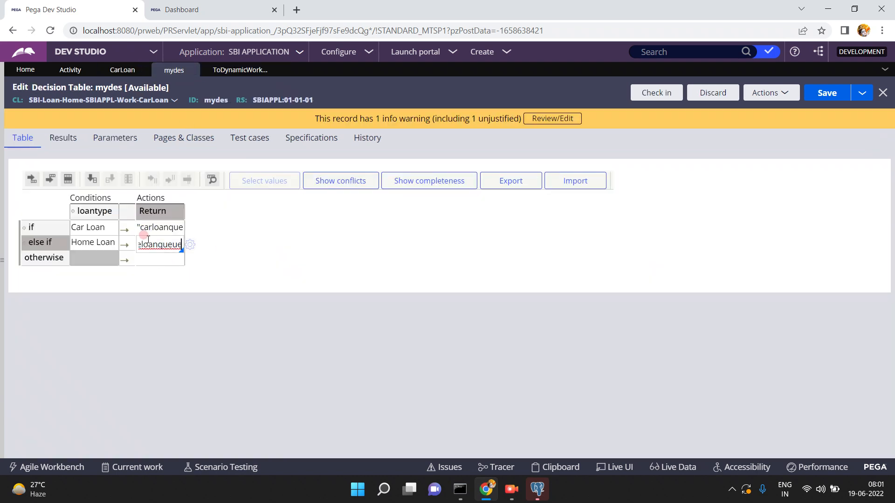
- Add a Personal Loan else-if row and copy personalloanqueue from ToDynamicWorkQueue step 3
left_click(49, 178)
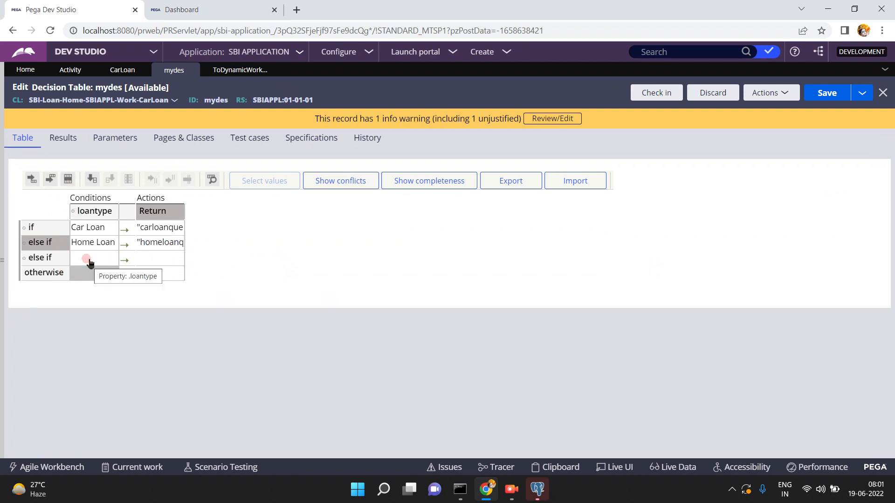
left_click(86, 257)
type("Personal Loan")
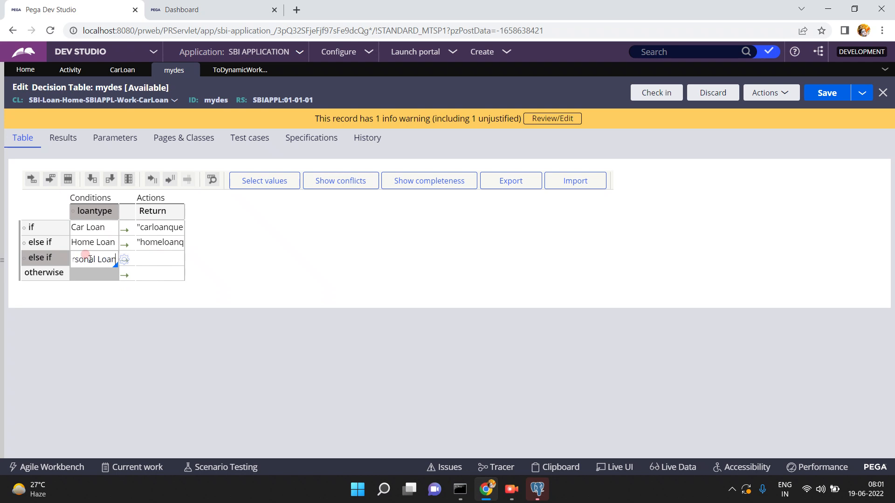
left_click(240, 70)
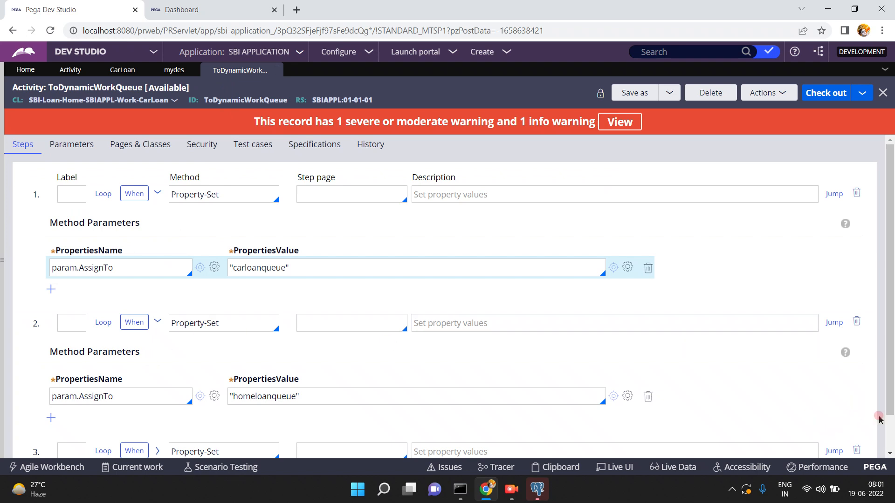
scroll(888, 428, "down", 1)
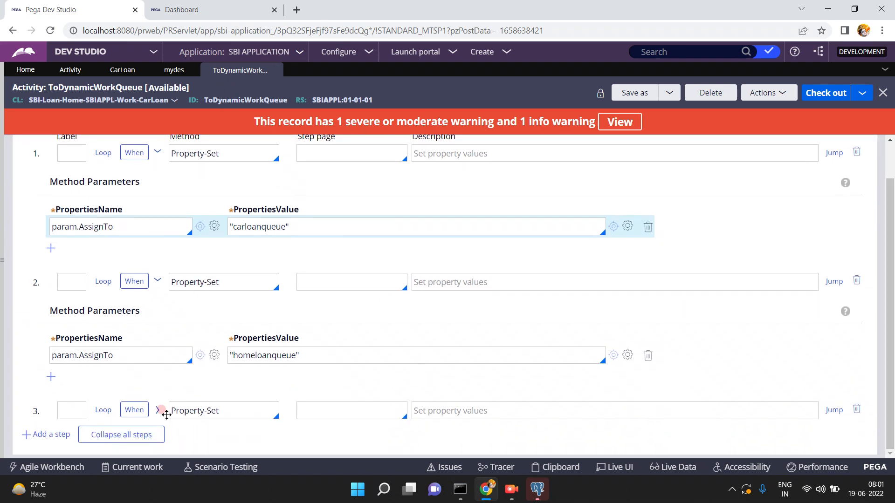
left_click(159, 410)
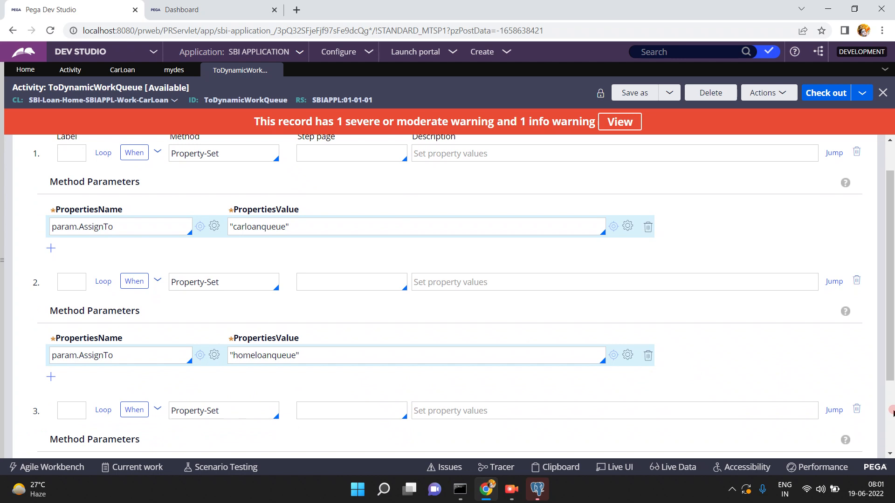
scroll(889, 379, "down", 3)
triple_click(359, 377)
key("ctrl+c")
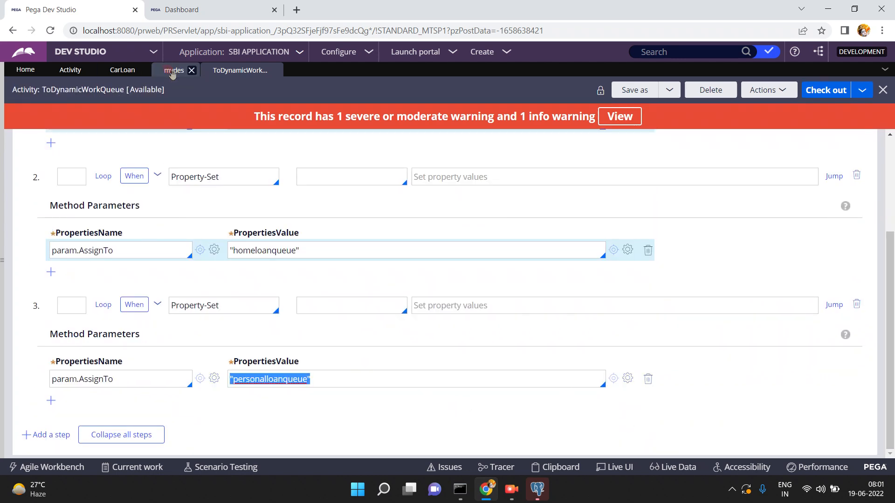
- Return personalloanqueue for Personal Loan and "carloanqueue" for the otherwise row
left_click(174, 70)
left_click(154, 256)
left_click(152, 253)
key("ctrl+v")
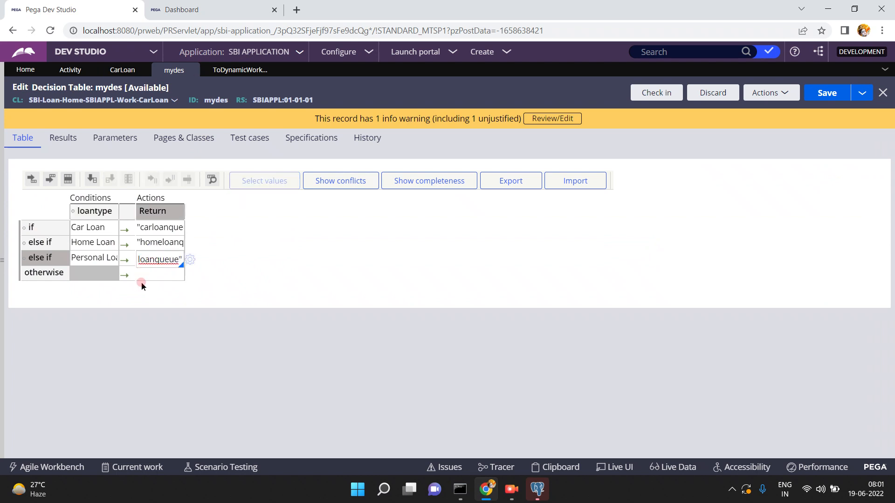
left_click(150, 275)
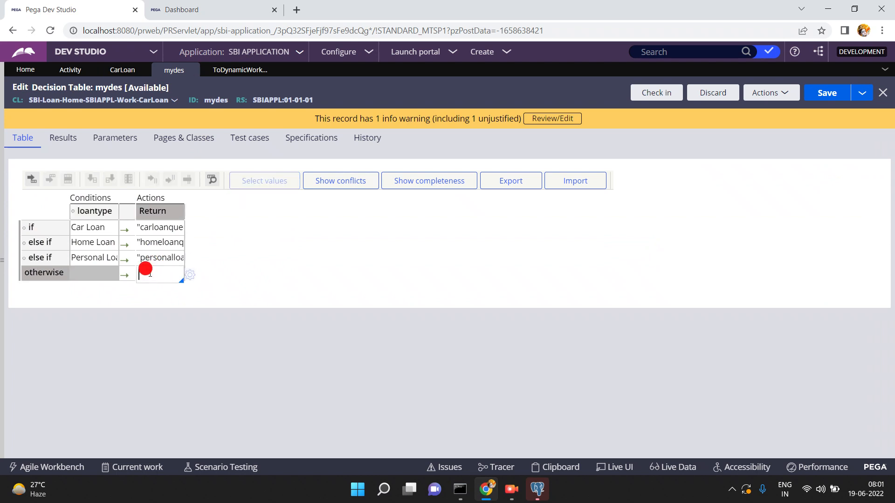
type("\"carloan")
type("queue")
type("\"")
- Save mydes and check it in with the comment 'adfsa'
left_click(829, 94)
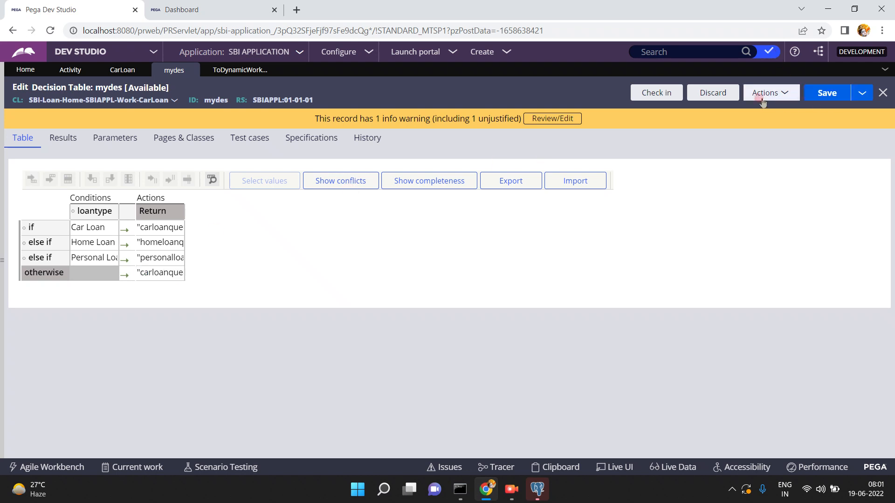
left_click(656, 93)
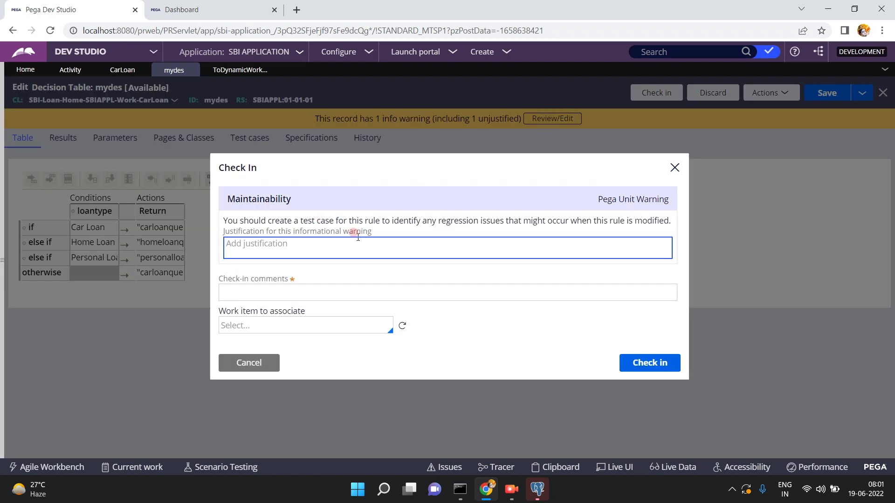
left_click(360, 289)
type("adfsa")
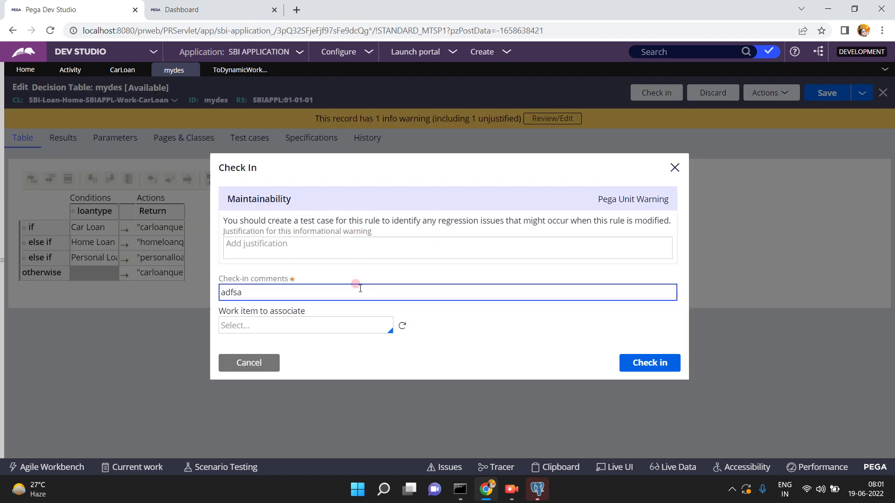
left_click(651, 363)
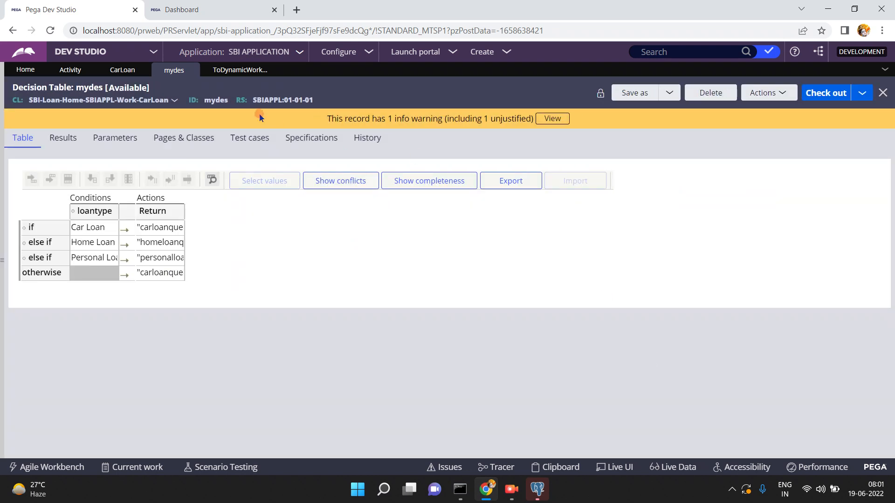
- Confirm Loan Review's ToDecisionTable router uses mydes and save the CarLoan case type
left_click(120, 75)
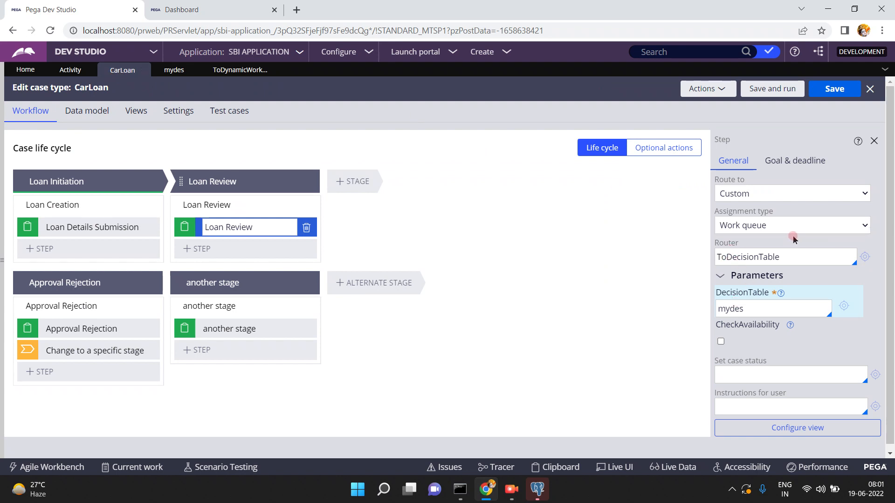
left_click(781, 229)
left_click(758, 308)
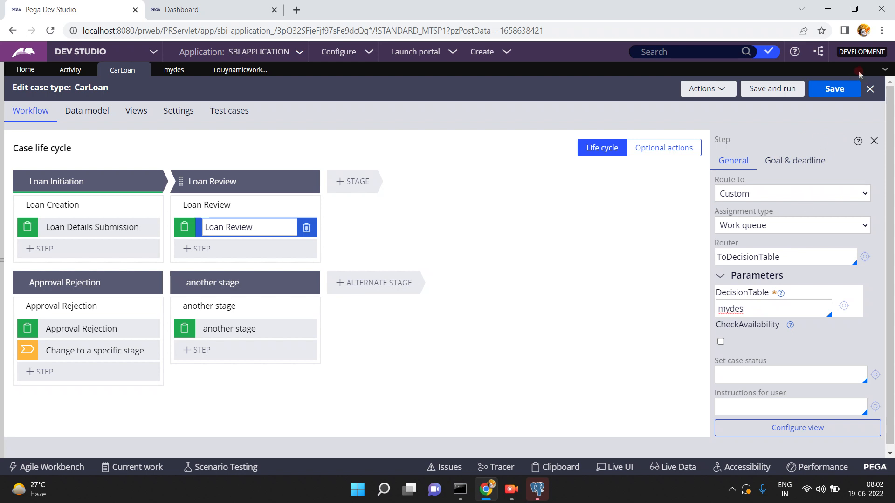
left_click(834, 93)
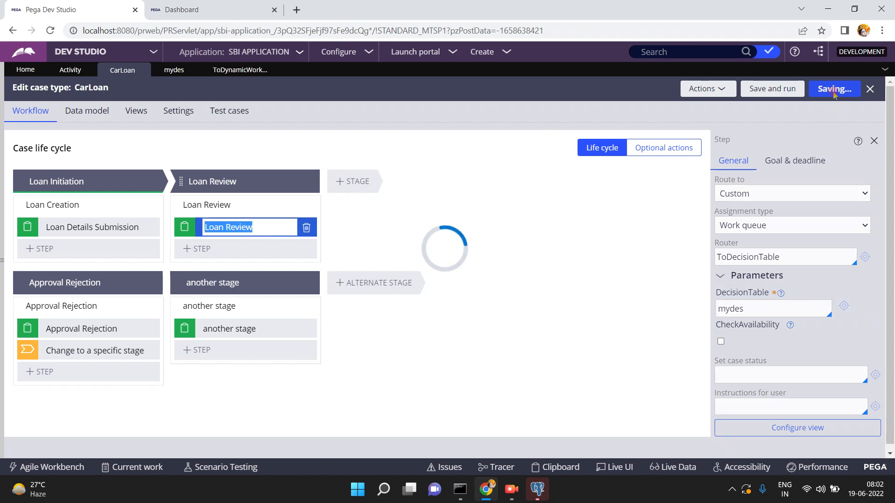
- Open the ToDecisionTable router activity and expand step 1's method parameters
left_click(791, 251)
double_click(791, 255)
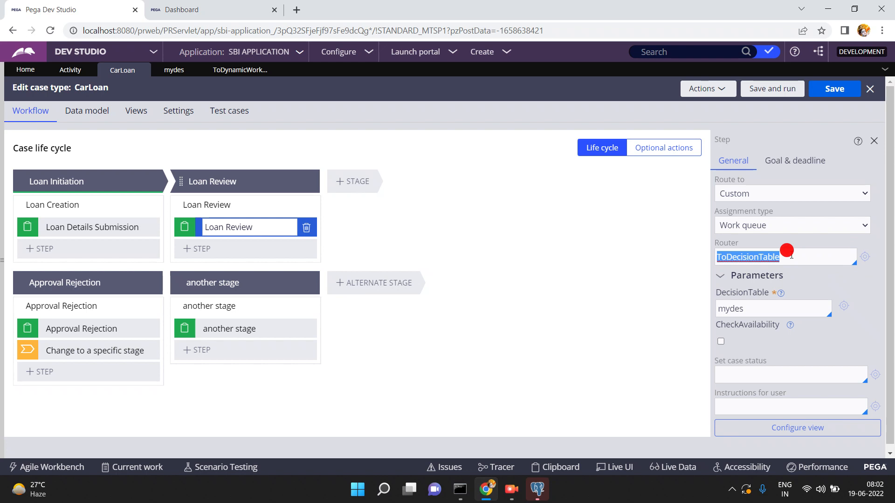
left_click(864, 257)
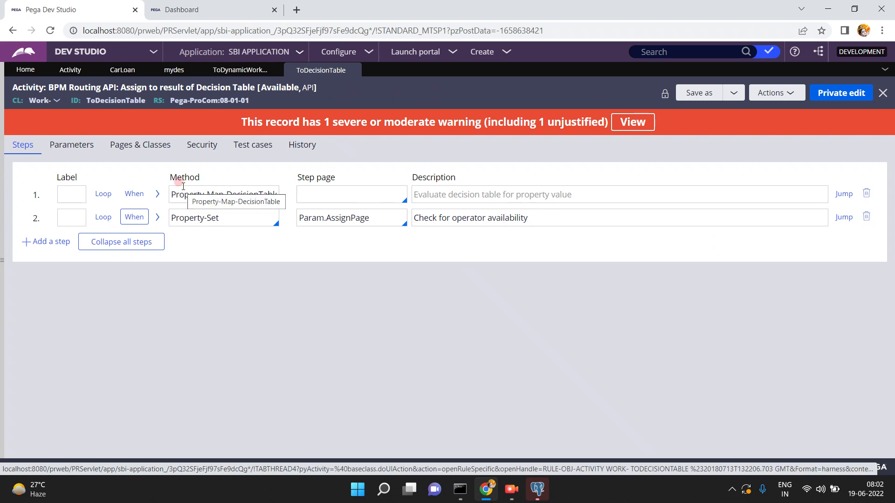
left_click(158, 195)
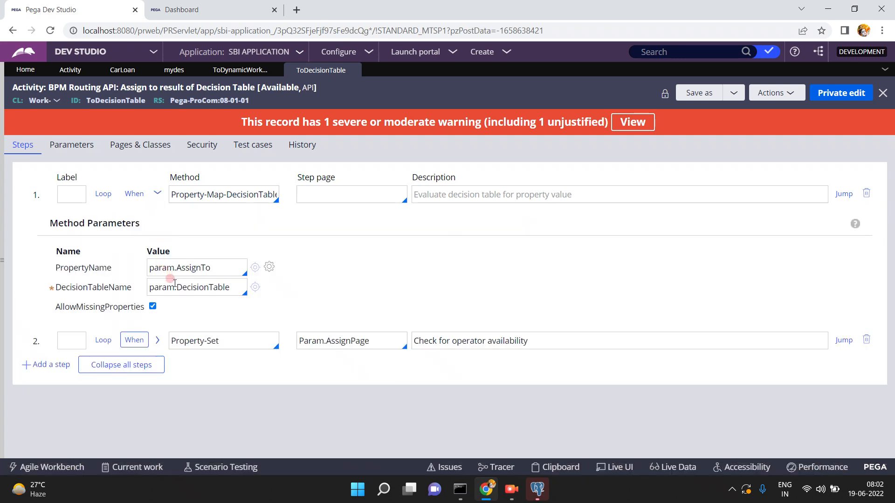
- Inspect the DecisionTableName and PropertyName values and step 2's when conditions
double_click(191, 288)
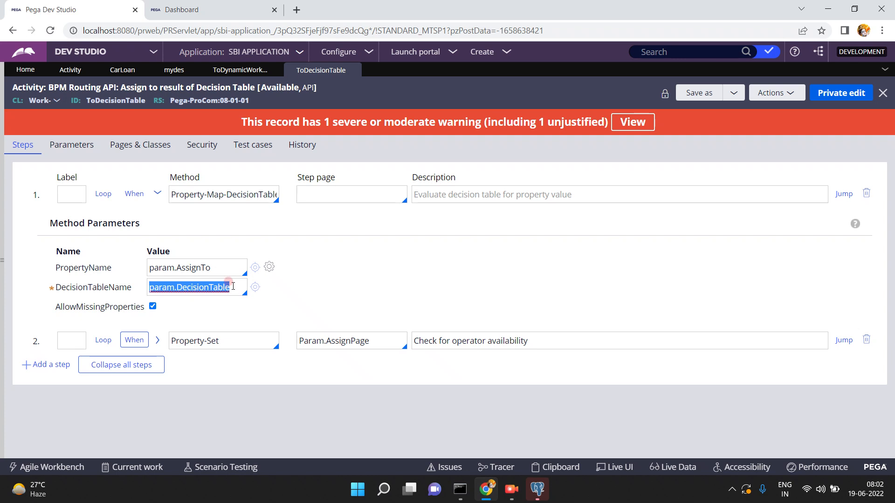
double_click(224, 268)
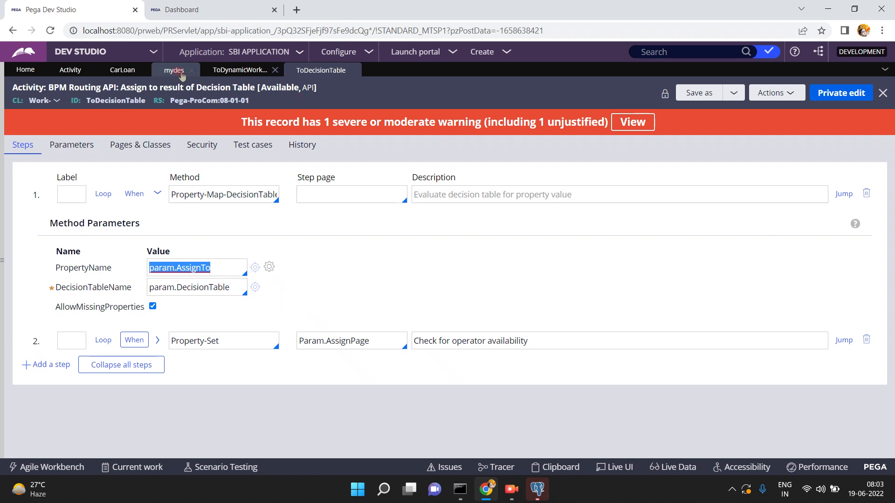
left_click(163, 69)
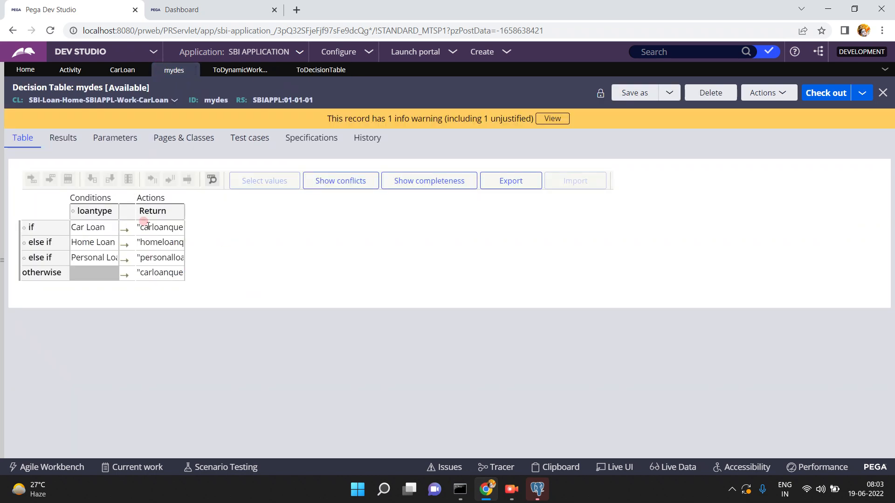
left_click(315, 70)
double_click(217, 269)
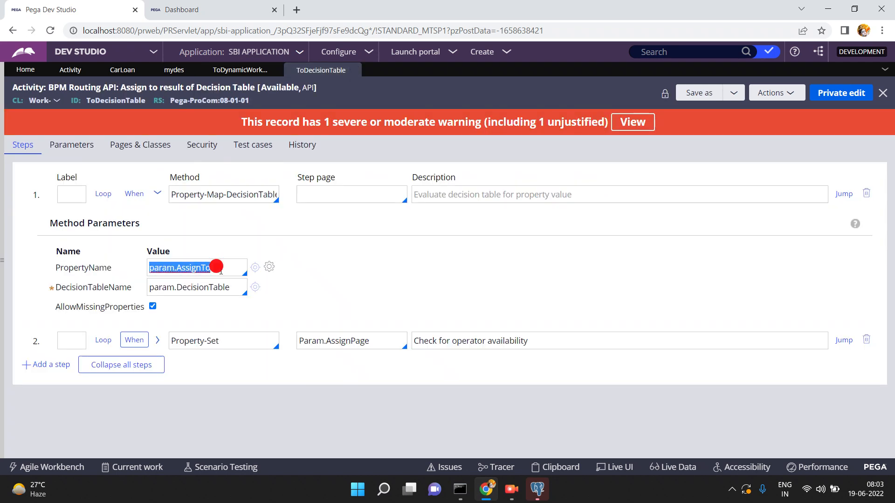
left_click(134, 340)
left_click(156, 441)
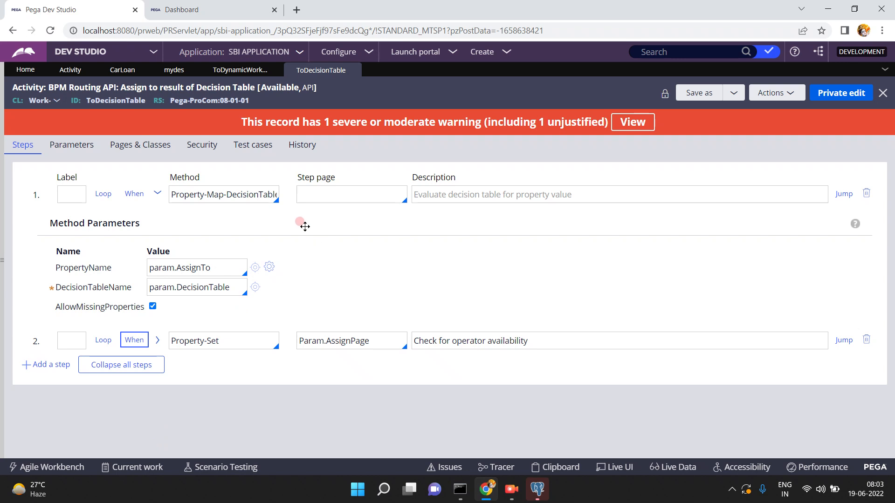
- Close ToDecisionTable, save and run CarLoan, and check the personalloanqueue count on the Dashboard
left_click(351, 71)
left_click(123, 71)
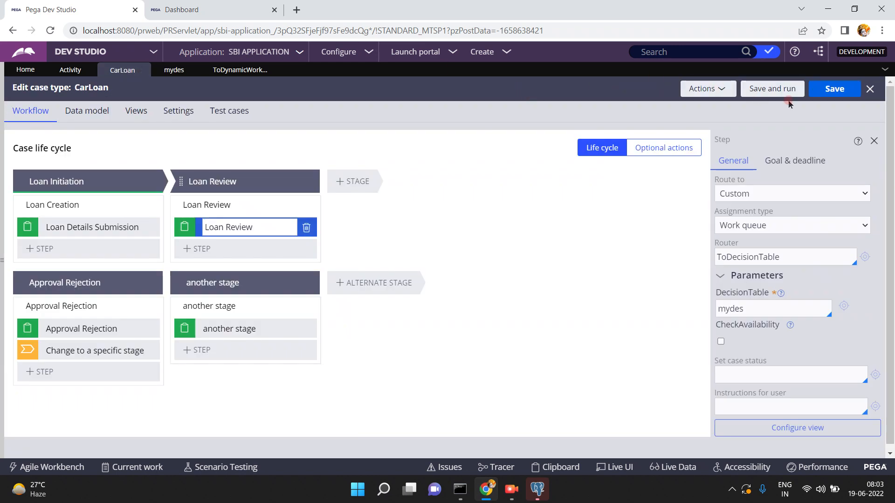
left_click(767, 89)
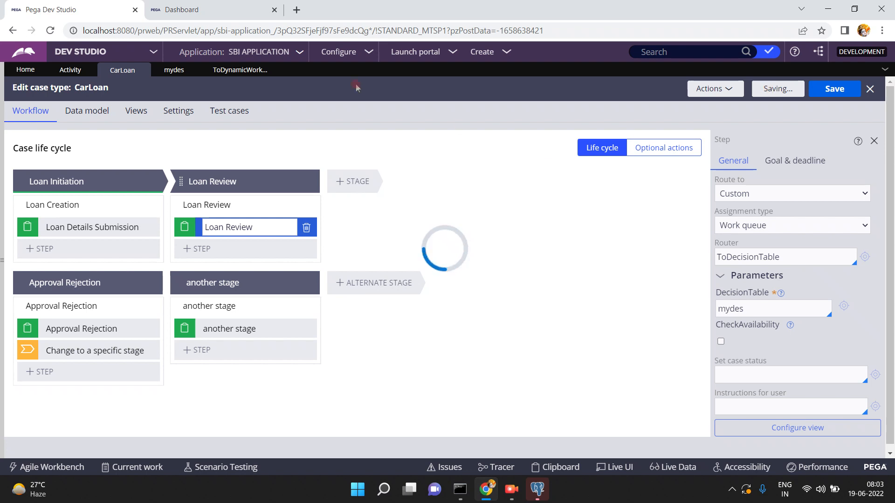
left_click(224, 10)
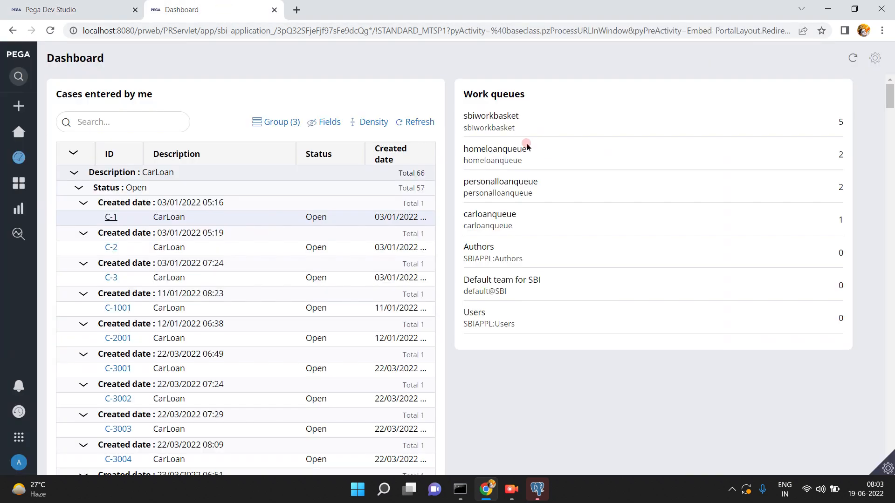
left_click(730, 180)
left_click(99, 12)
- Submit a new case with an applicant name, loan amount 5436 and loan type Home Loan
left_click(254, 158)
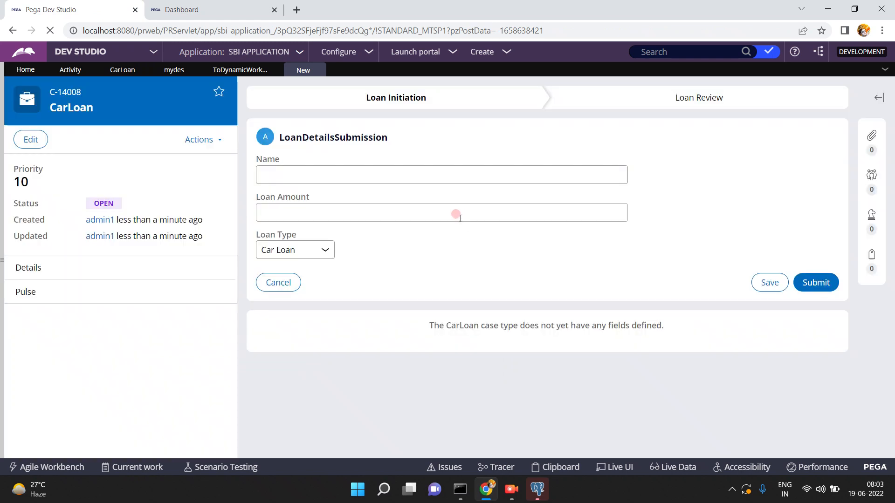
left_click(444, 177)
type("asdfsa")
key("Tab")
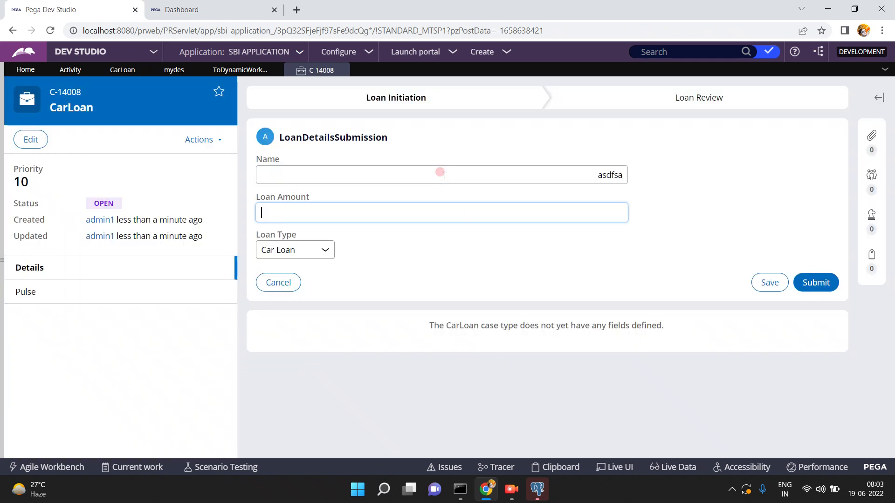
type("5436")
key("Tab")
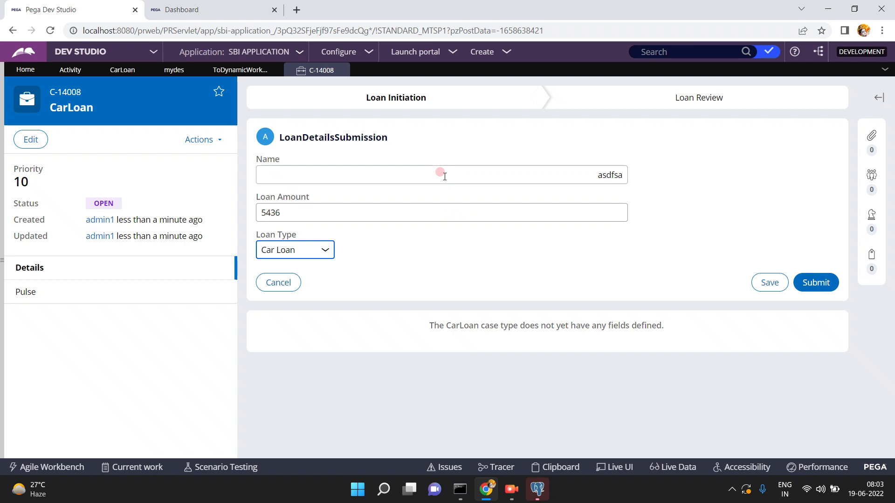
left_click(311, 252)
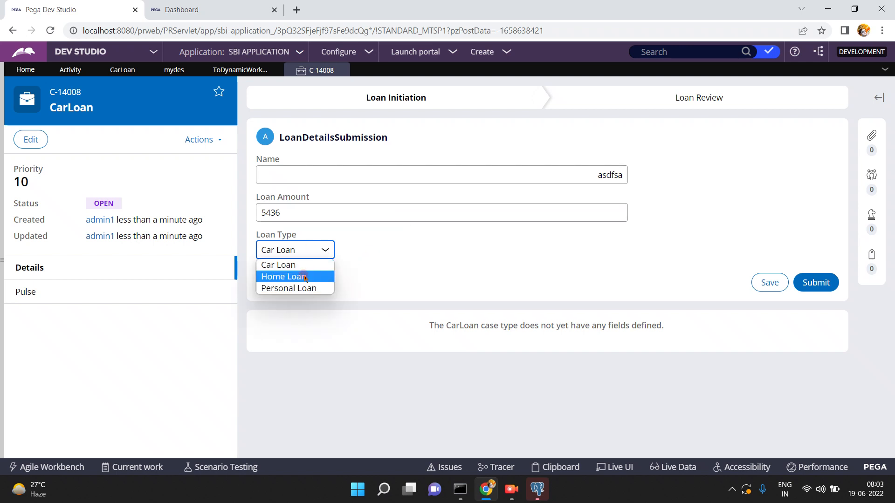
left_click(305, 277)
left_click(811, 282)
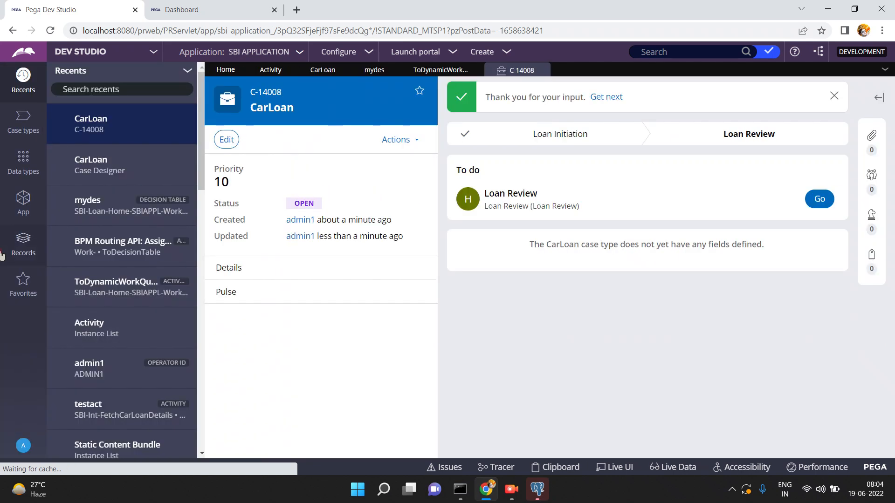
- Log off Dev Studio and sign back in with the saved user name and password
left_click(24, 445)
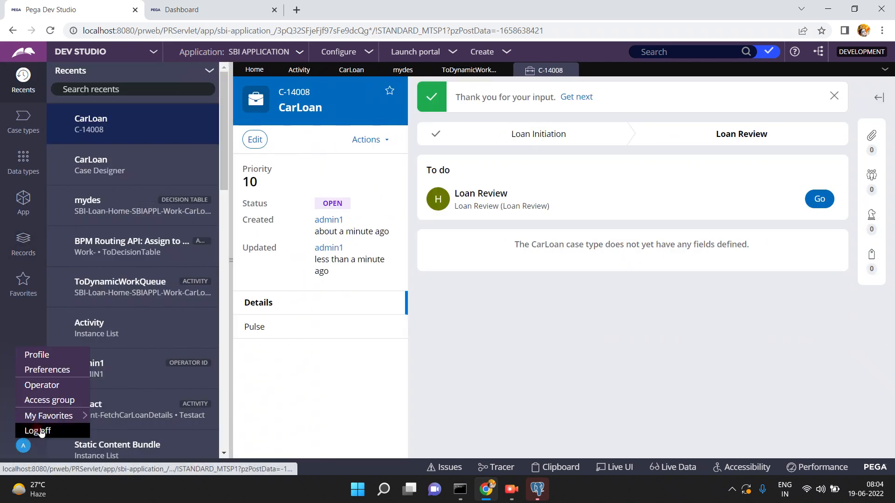
left_click(38, 430)
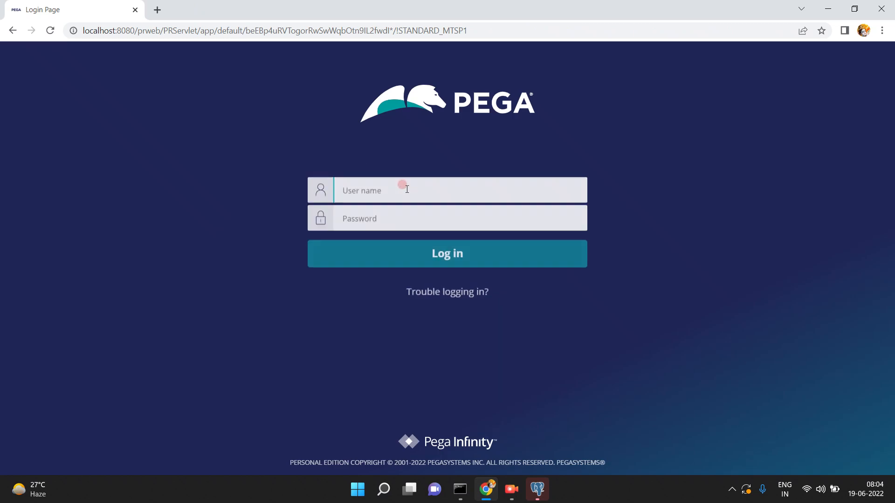
left_click(403, 190)
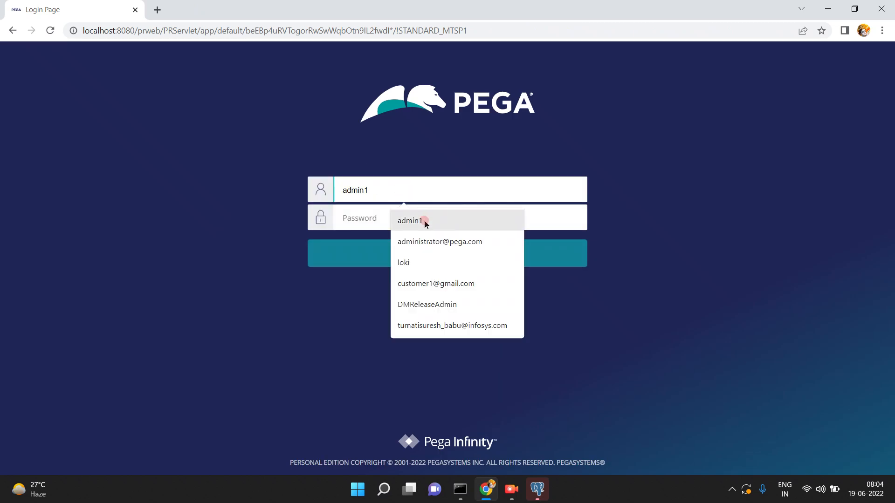
left_click(403, 214)
type("ru")
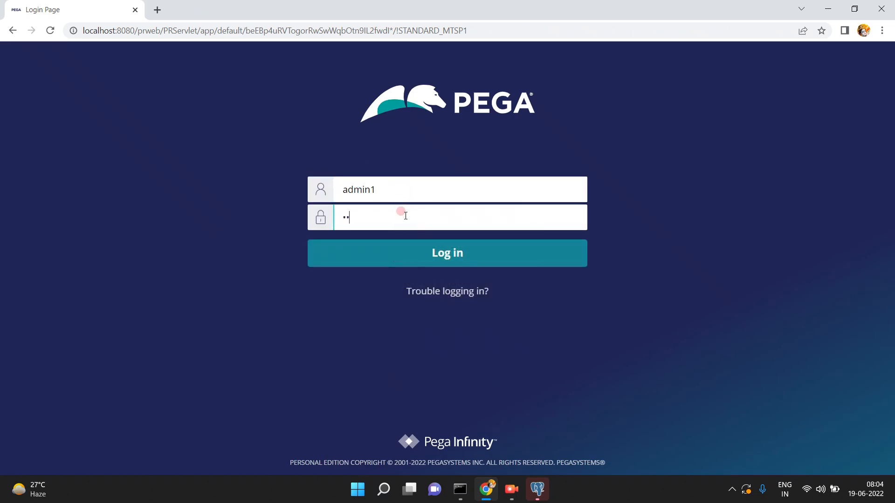
type("3")
key("Return")
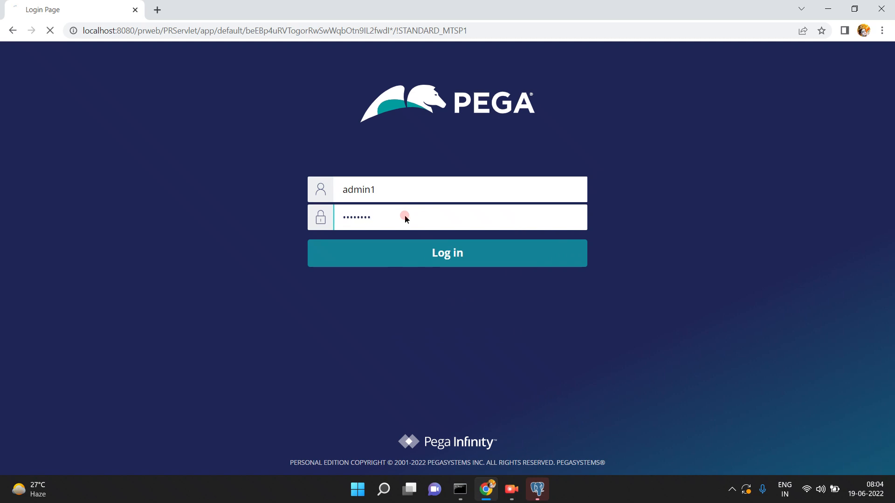
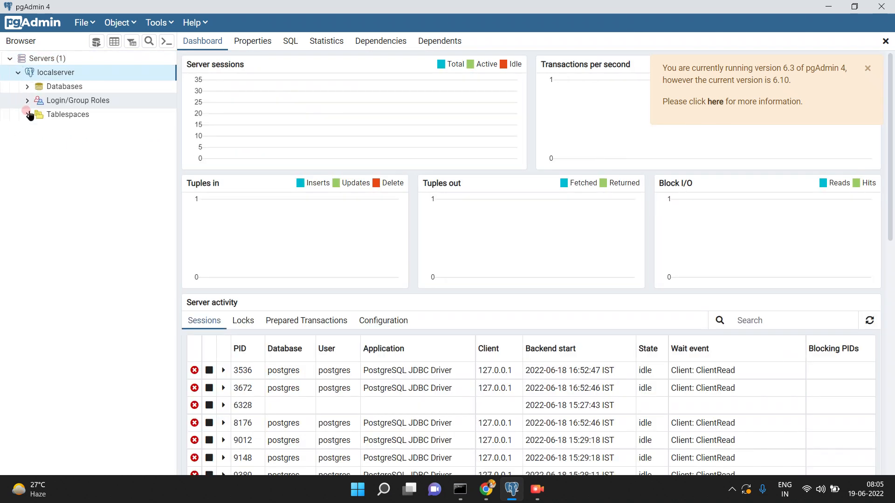
- Locate pc_assign_workbasket under postgres Tables, declining the accidental Drop Cascade prompt with No
left_click(32, 205)
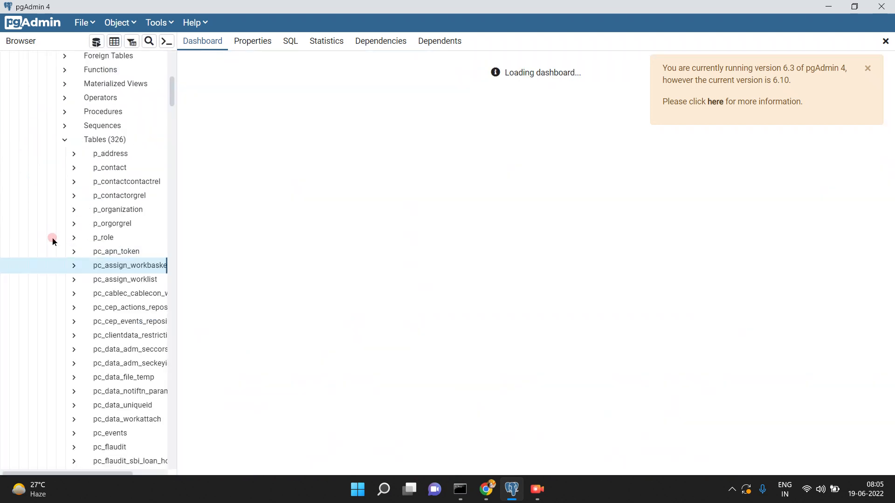
left_click(123, 266)
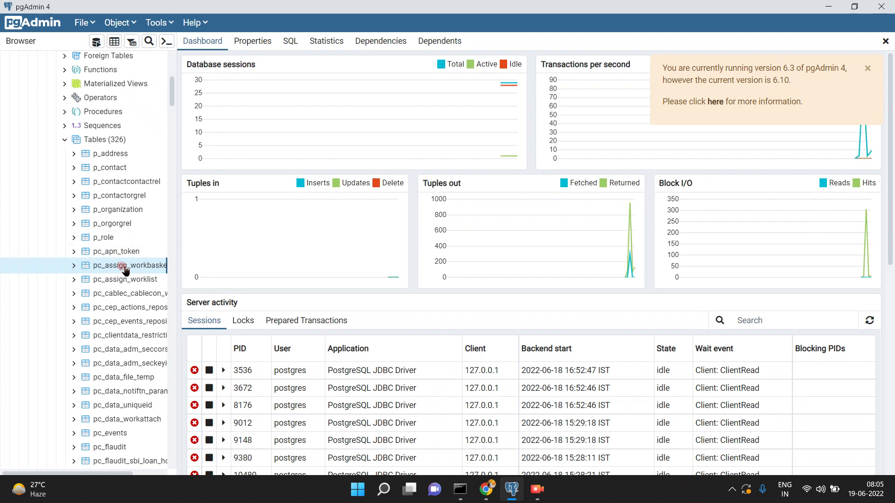
right_click(124, 268)
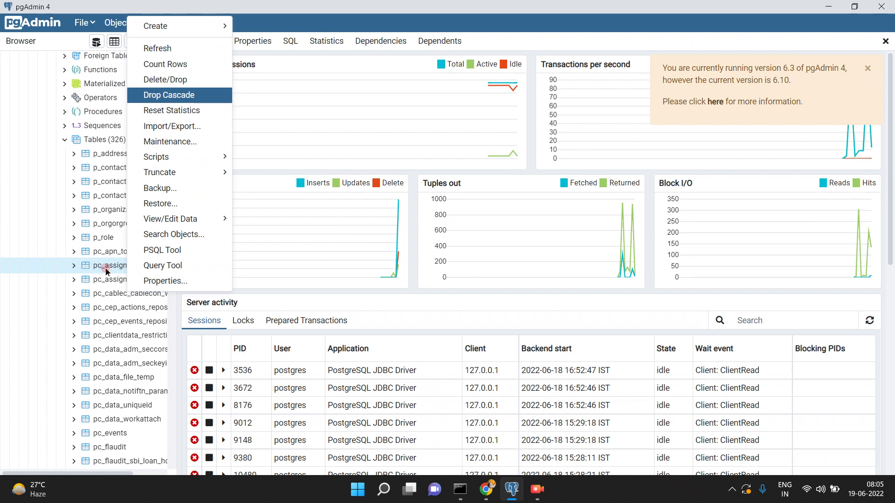
key("Return")
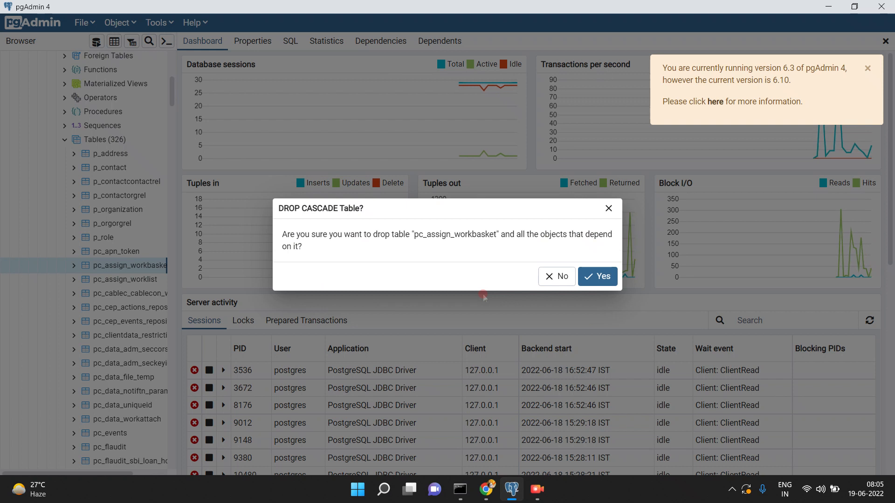
left_click(562, 277)
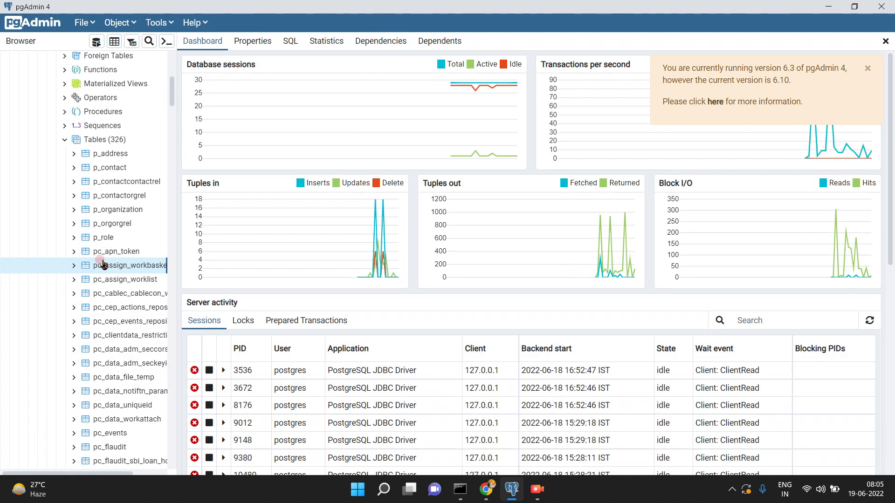
- Open pc_assign_workbasket in the data viewer showing All Rows
left_click(74, 265)
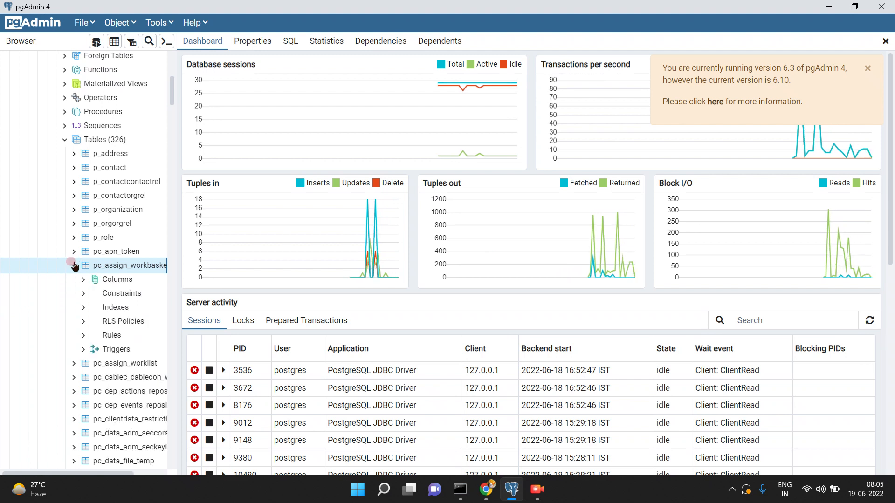
right_click(109, 269)
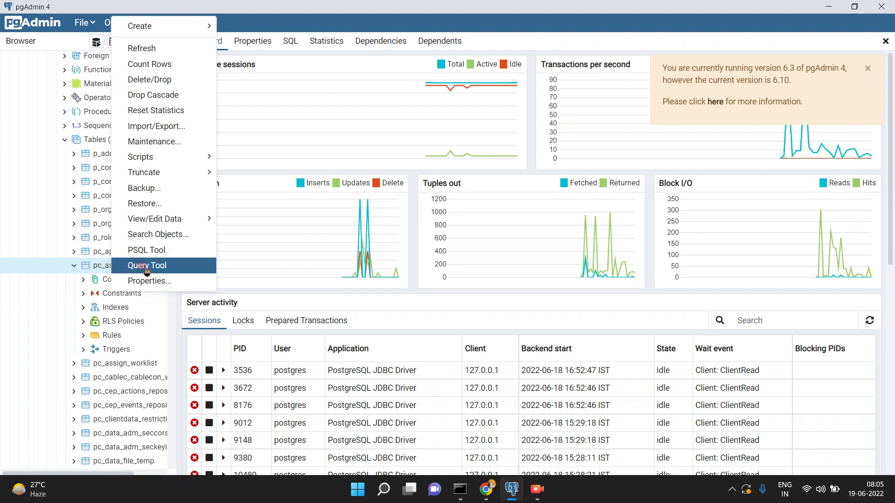
mouse_move(152, 222)
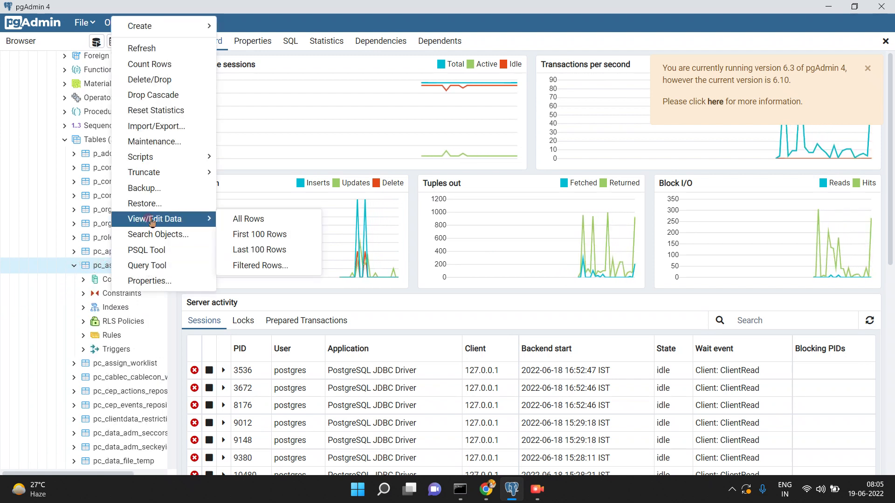
left_click(247, 220)
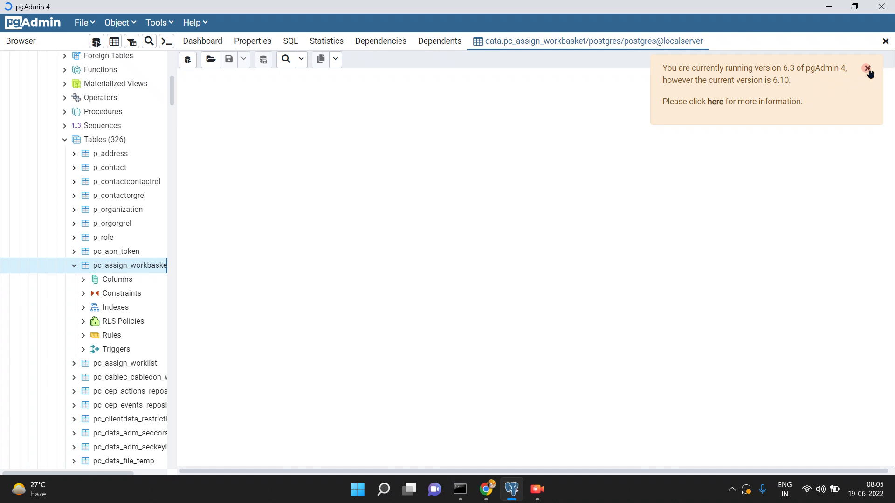
- Dismiss the version notice and read row 7's columns, from assigned operator to queue key
left_click(866, 68)
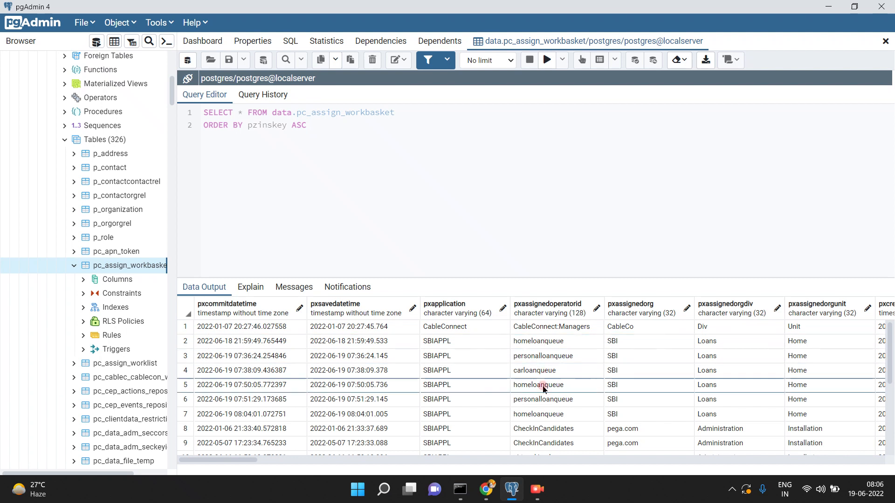
left_click(546, 416)
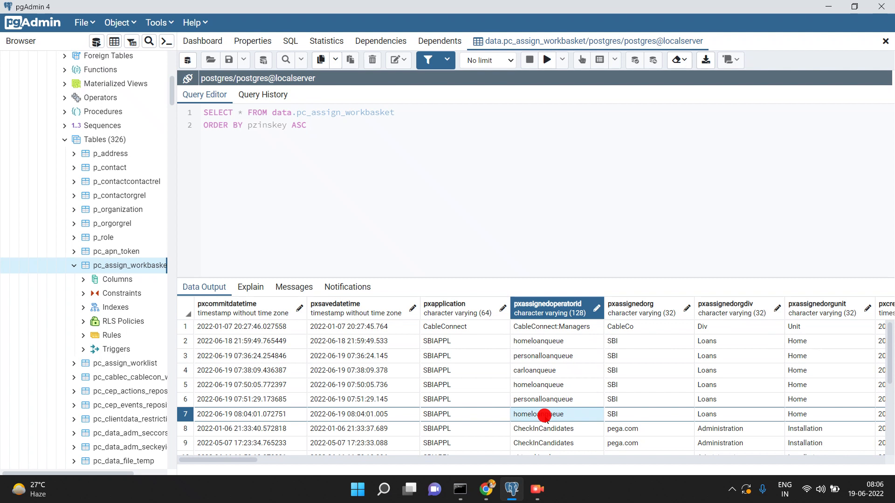
key("Right")
key("Right")
key("Right")
key("Right")
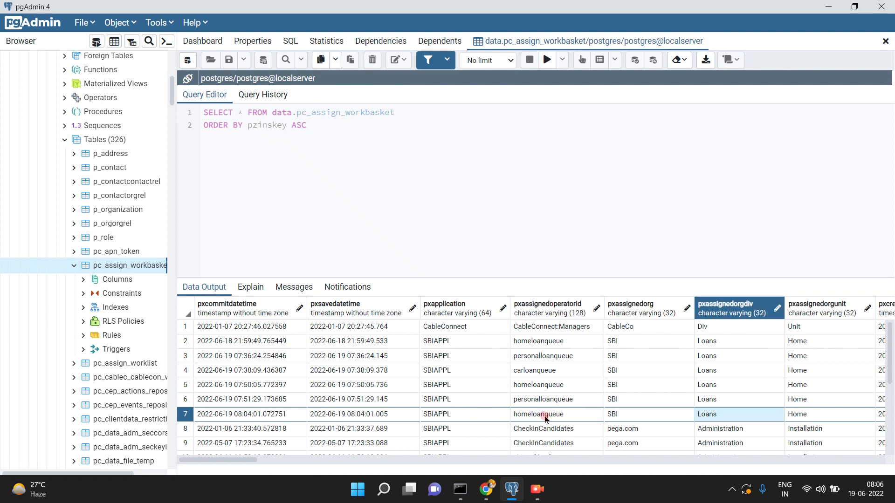
key("Right")
key("Right")
key("Right")
key("Right")
key("Right")
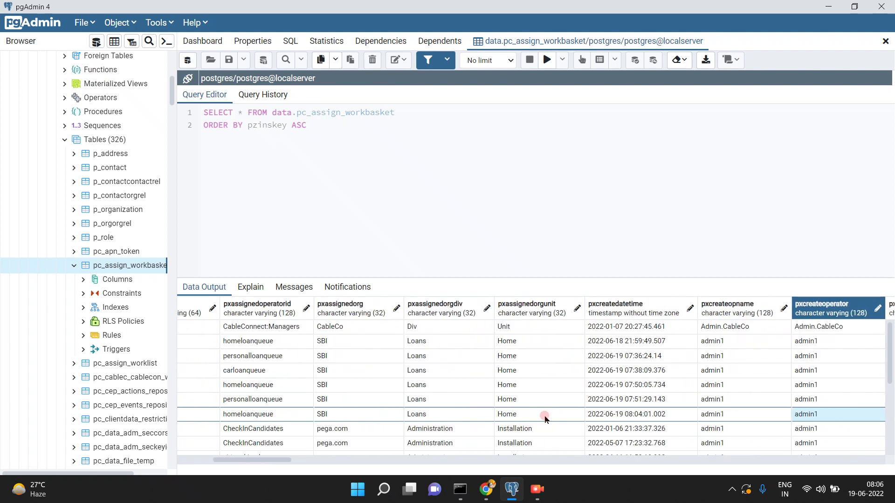
key("Right")
key("Right")
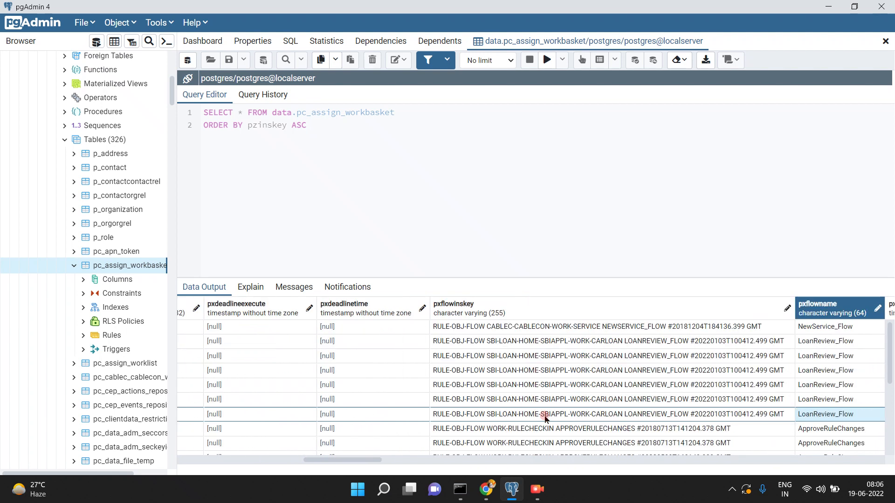
key("Right")
key("Right")
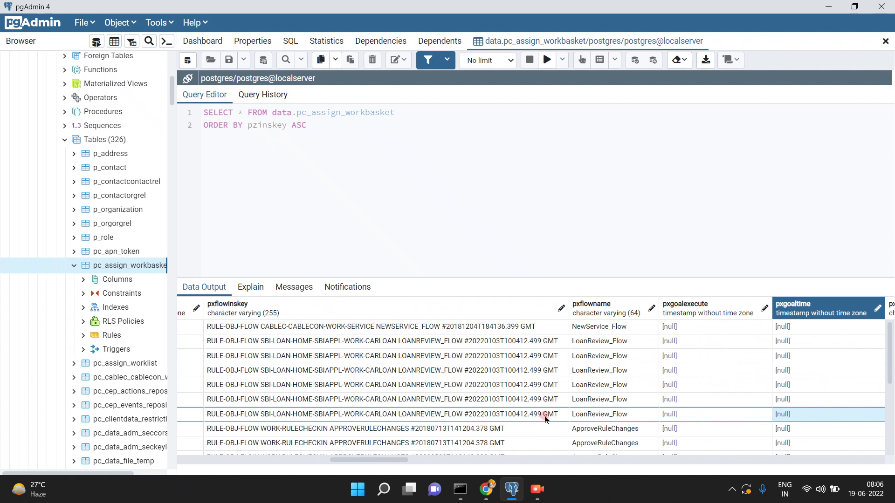
key("Right")
key("Right")
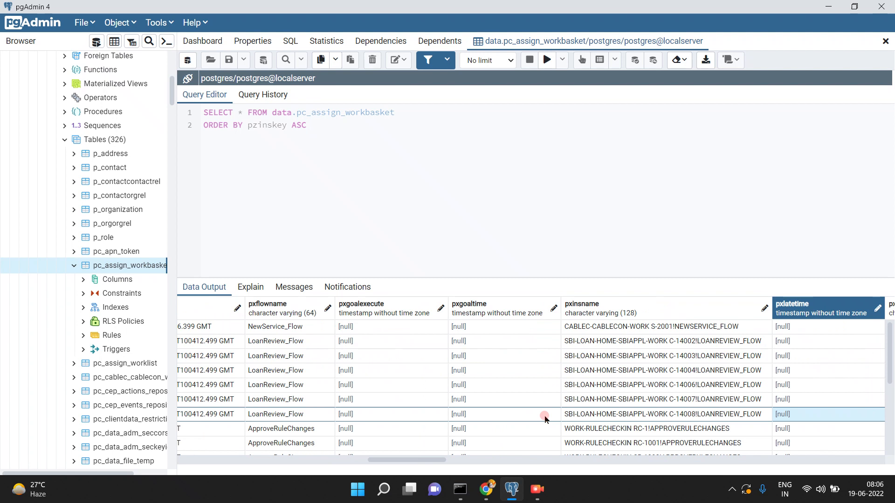
key("Right")
key("Right")
key("Right")
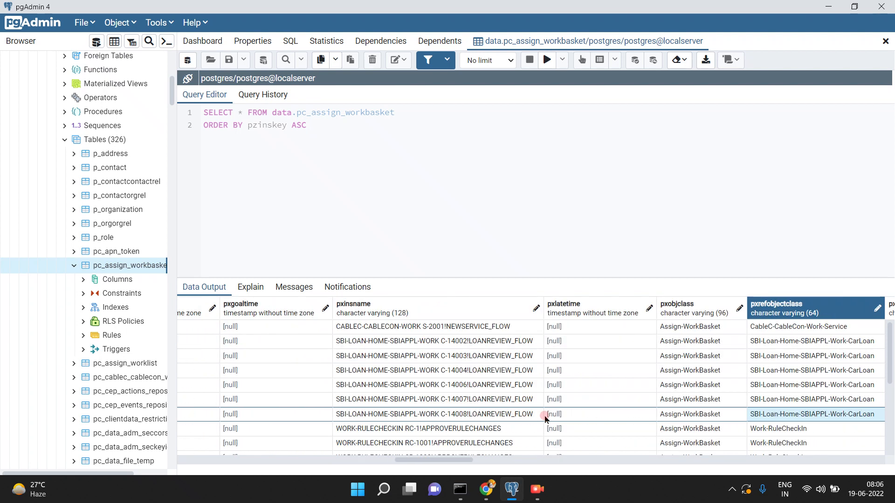
key("Right")
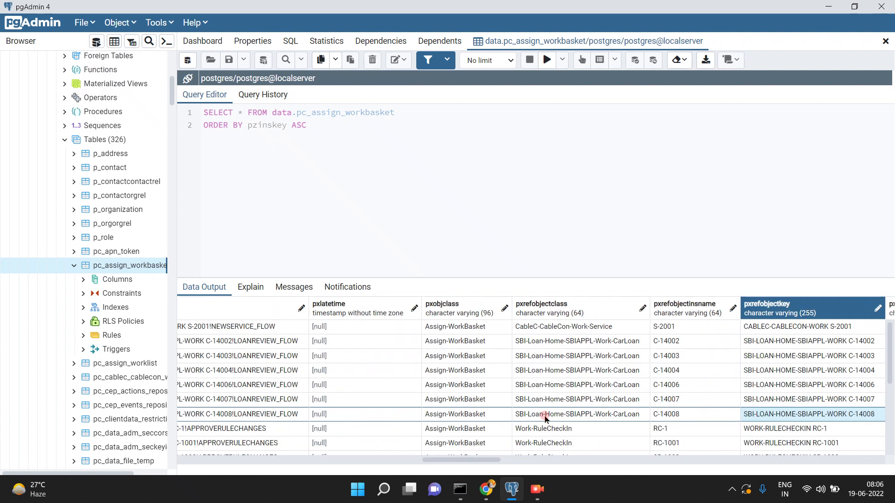
key("Right")
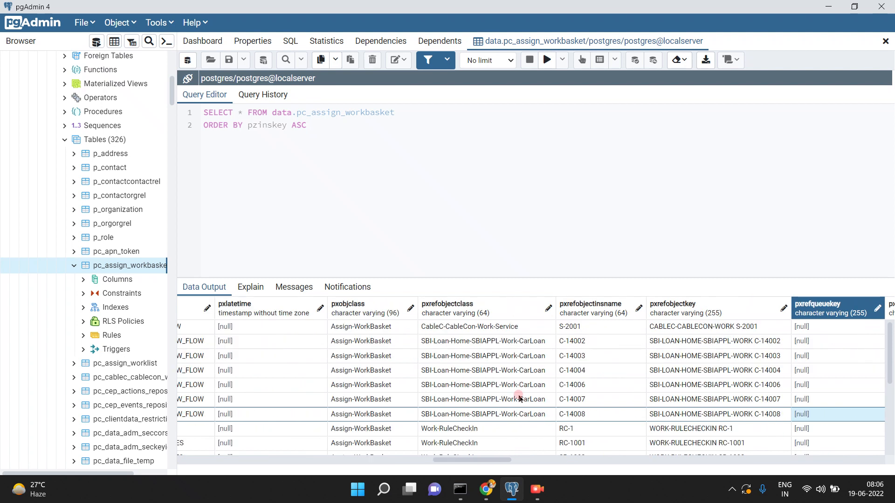
- Glance at Dev Studio, finish row 7's task label and flow type, then minimize pgAdmin
left_click(487, 489)
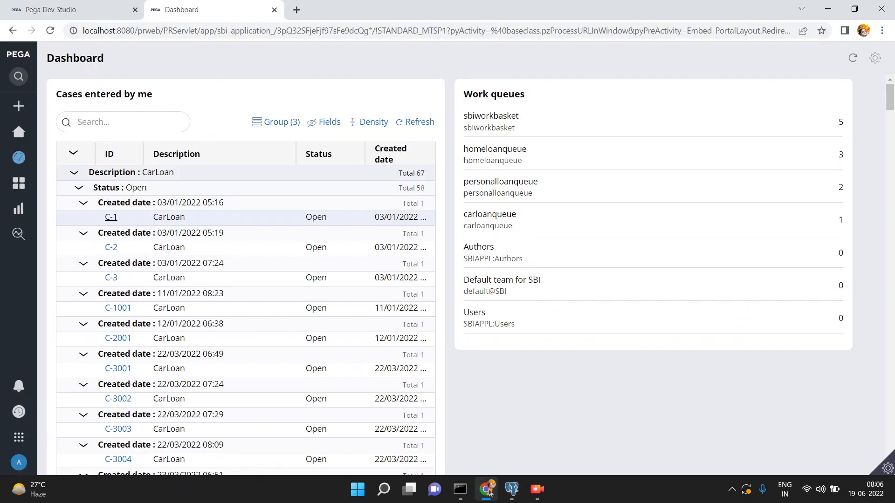
left_click(75, 10)
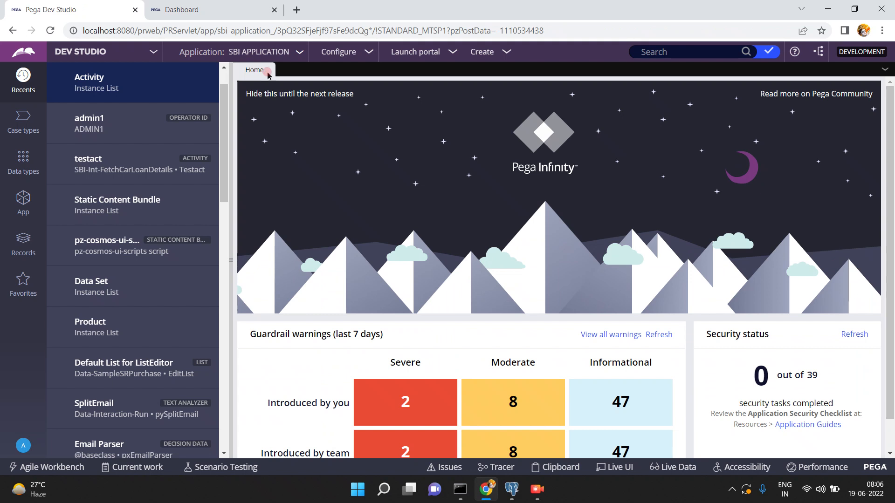
left_click(536, 489)
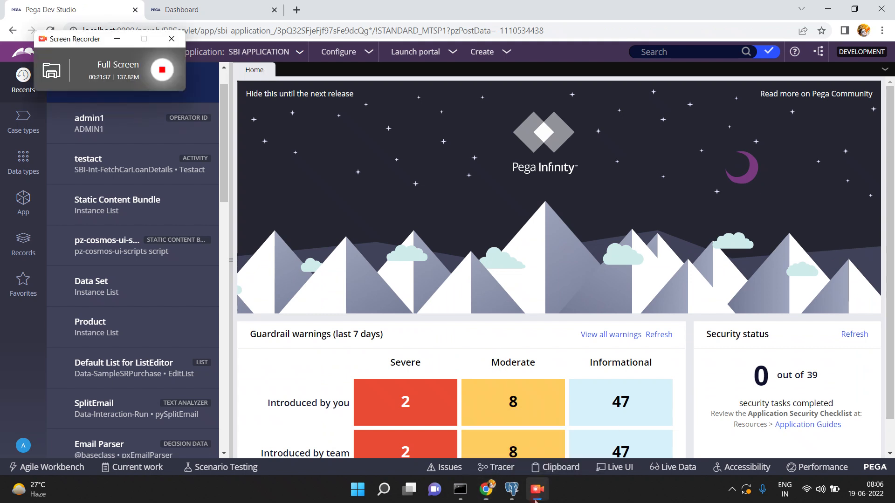
left_click(511, 489)
key("Right")
key("Right")
key("Right")
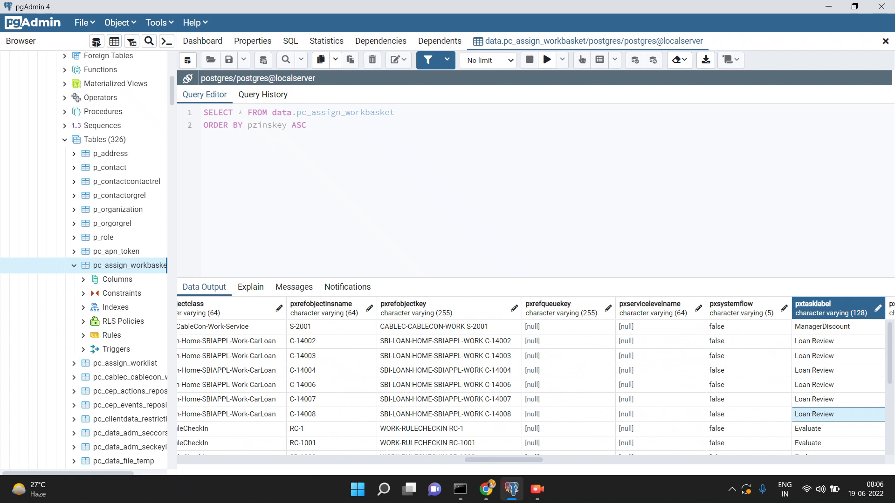
key("Right")
key("Right")
key("Right")
key("Right")
key("Right")
key("Right")
key("Right")
key("Right")
key("Right")
key("Right")
key("Right")
key("Right")
key("Right")
key("Right")
key("Right")
key("Right")
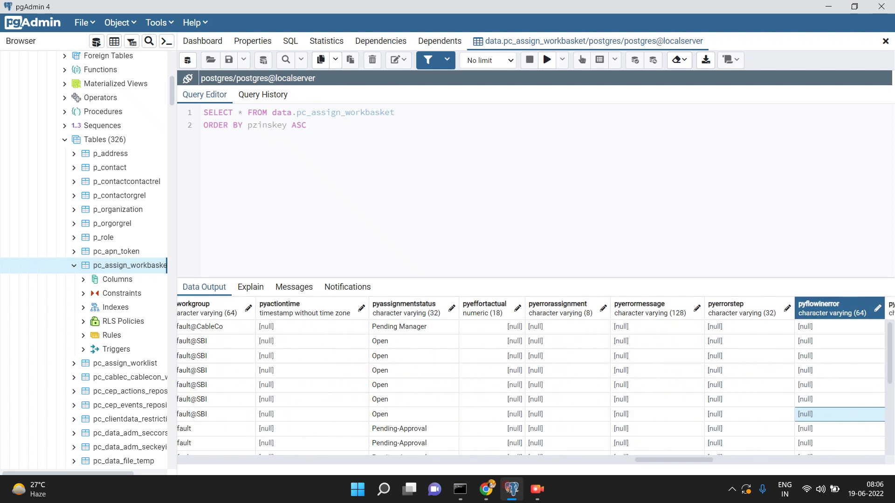
key("Right")
key("Right")
key("Right")
key("Right")
key("Right")
key("Right")
key("Right")
key("Right")
key("Right")
key("Right")
key("Right")
key("Right")
key("Right")
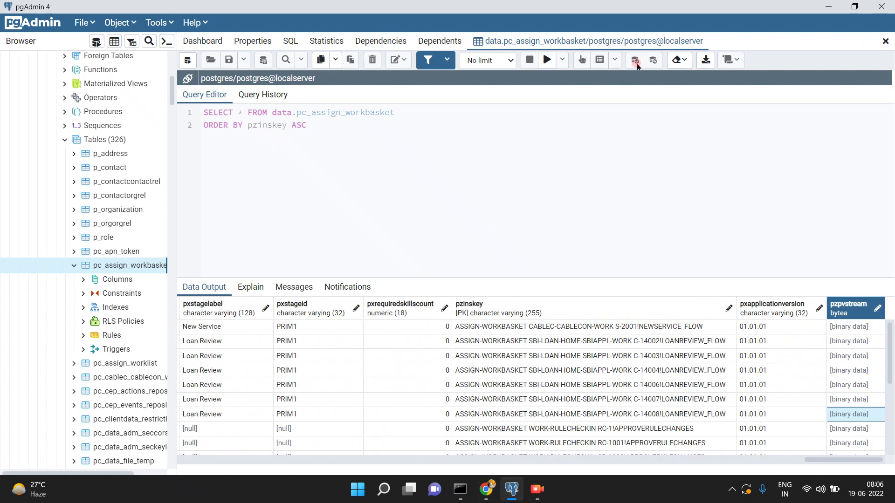
left_click(823, 8)
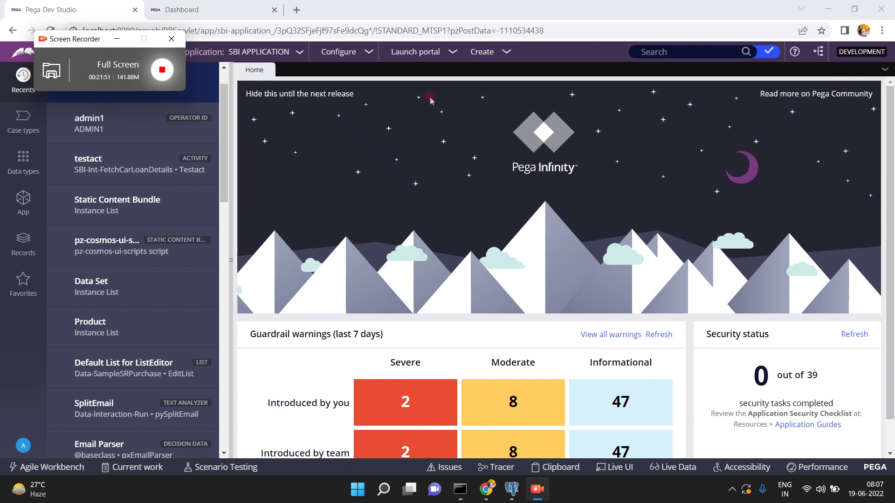
- Open the CarLoan case type and the Loan Review step's settings
left_click(329, 151)
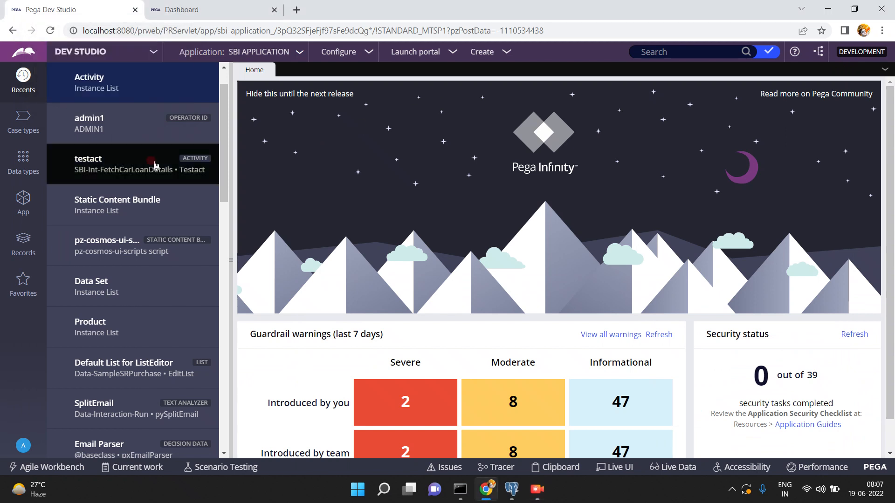
left_click(40, 140)
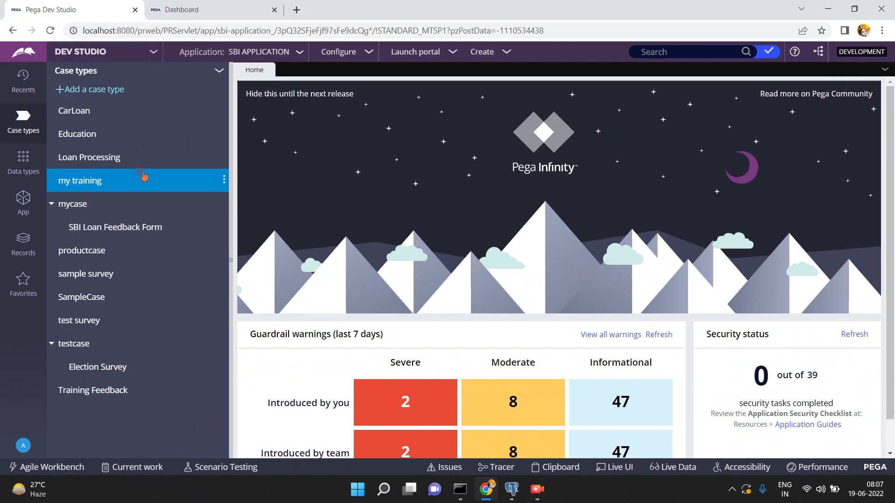
left_click(79, 113)
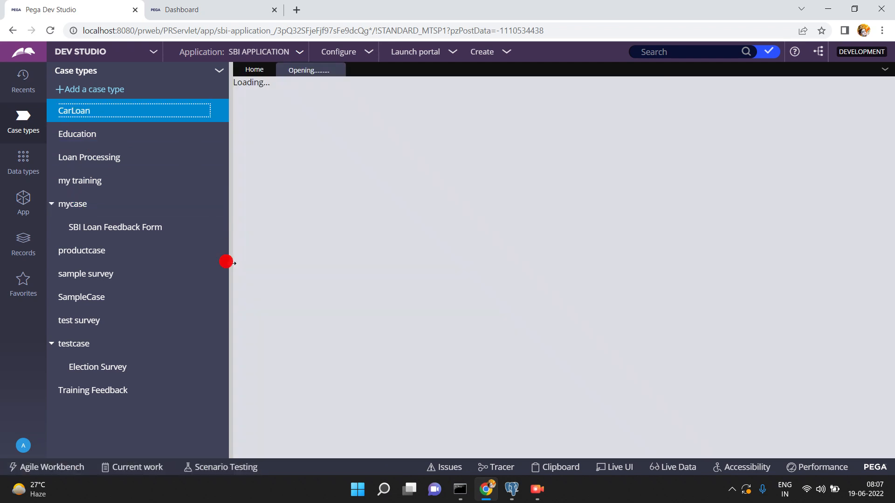
left_click(228, 262)
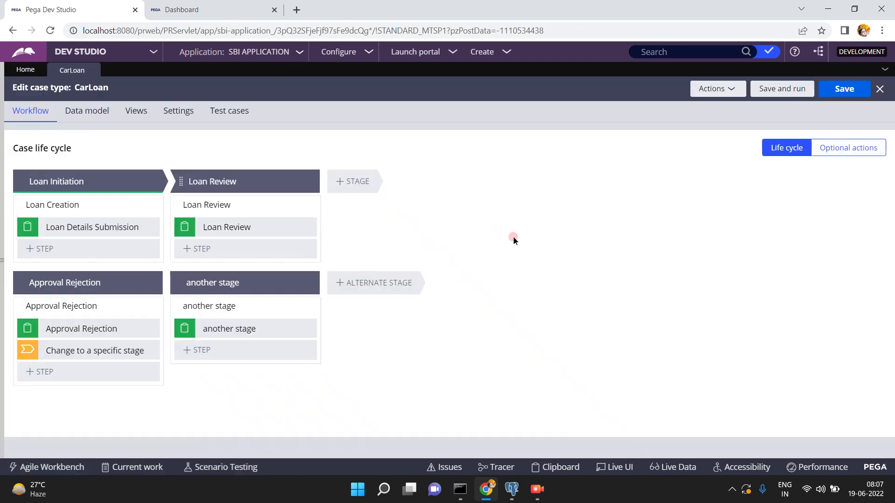
left_click(226, 228)
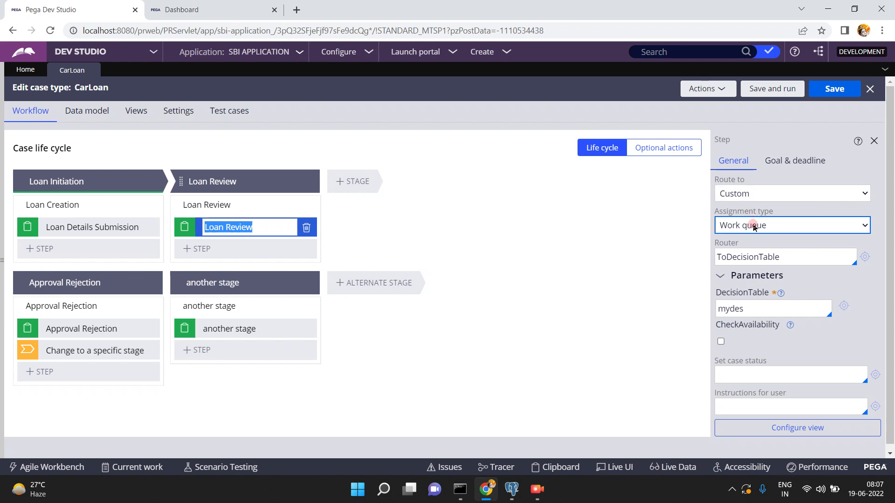
- Keep Assignment type as Work queue and replace router ToDecisionTable with ToDecisionTree
left_click(753, 227)
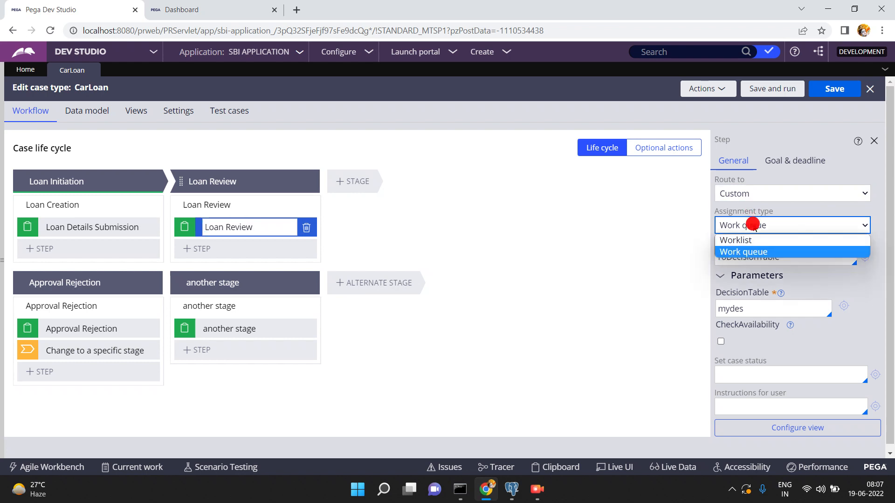
left_click(753, 225)
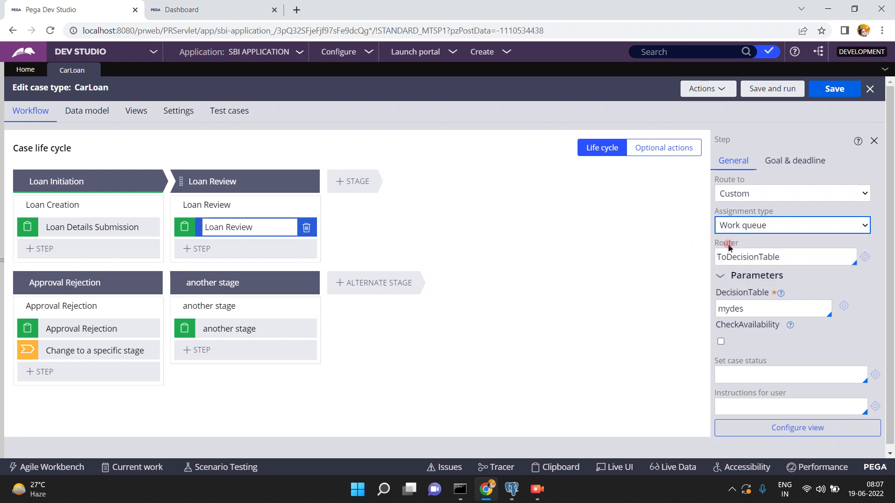
left_click(790, 257)
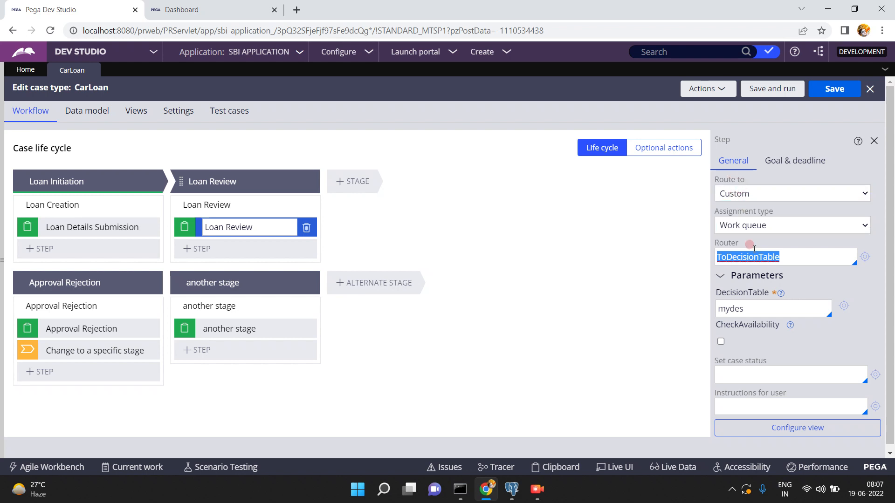
left_click(791, 261)
key("BackSpace")
key("BackSpace")
key("BackSpace")
key("BackSpace")
key("BackSpace")
key("BackSpace")
key("BackSpace")
key("BackSpace")
key("BackSpace")
key("BackSpace")
key("BackSpace")
key("BackSpace")
key("BackSpace")
key("BackSpace")
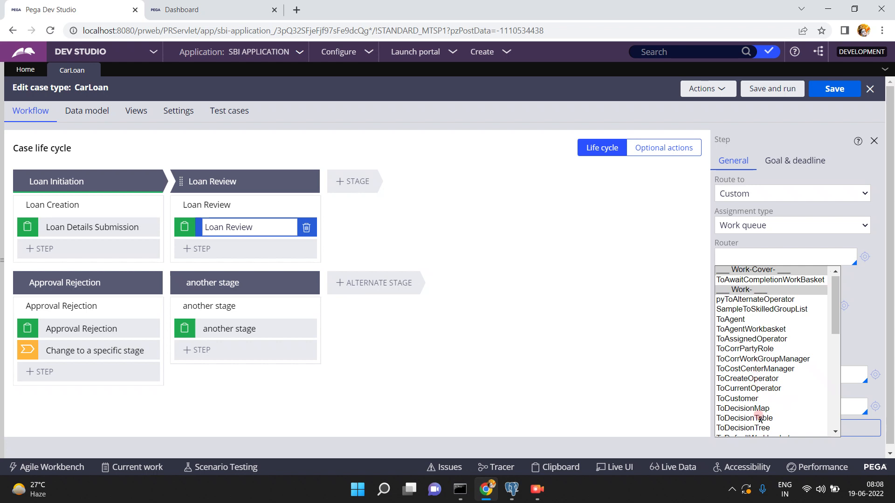
left_click(835, 431)
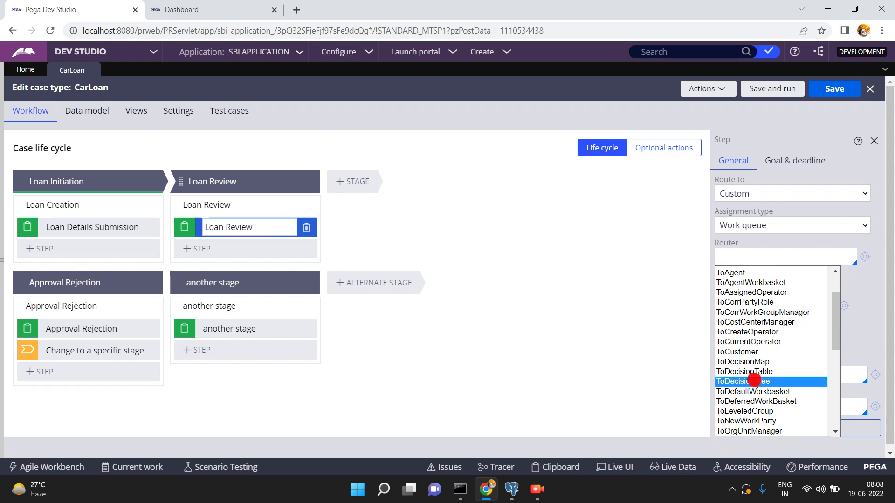
left_click(756, 382)
- Inspect ToDecisionTree's first step and its param.AssignTo property
left_click(864, 256)
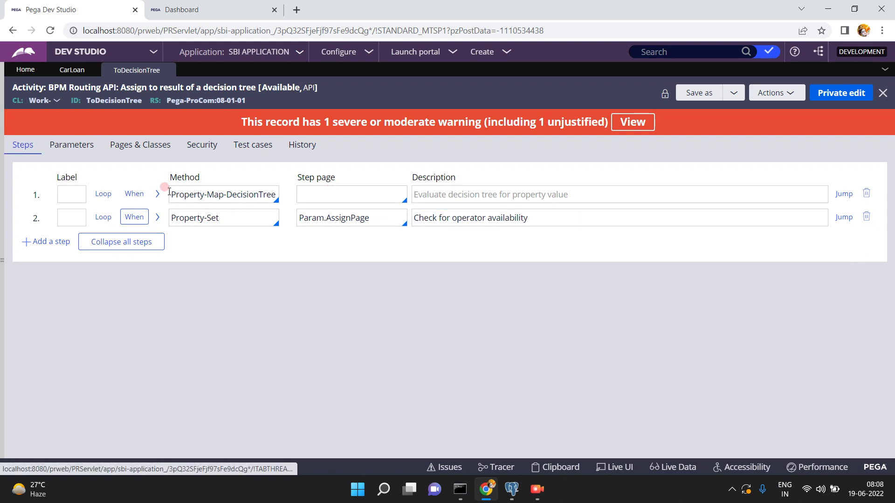
left_click(157, 194)
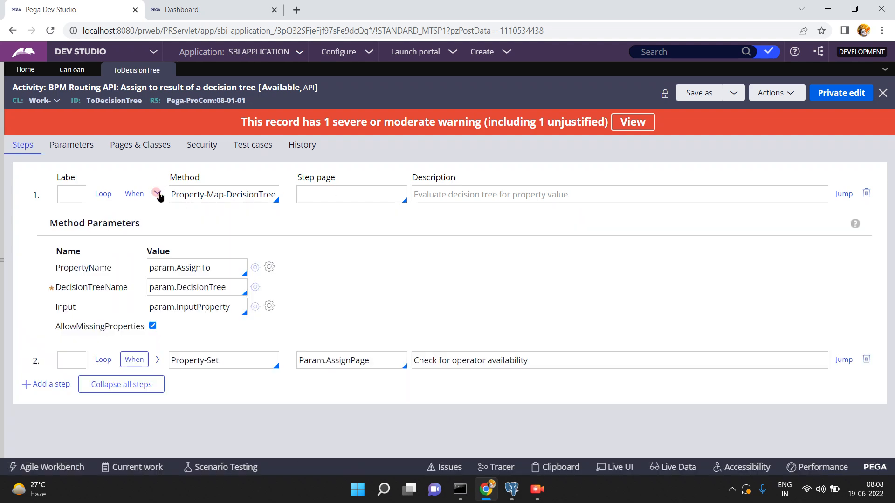
double_click(200, 269)
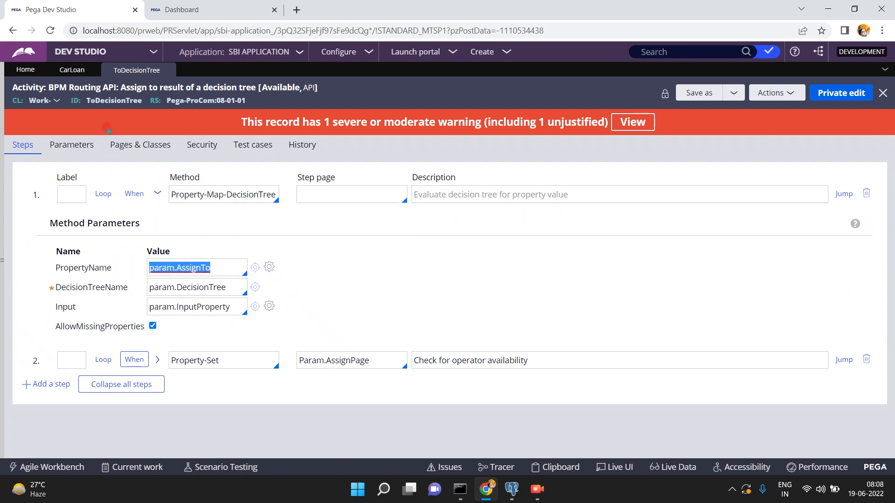
- Set the Loan Review router to ToDefaultWorkbasket and open that activity
left_click(67, 71)
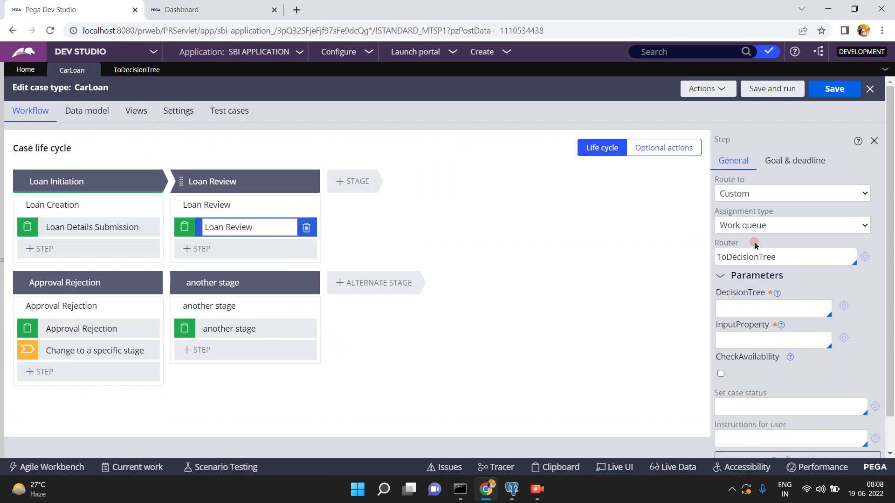
left_click(786, 256)
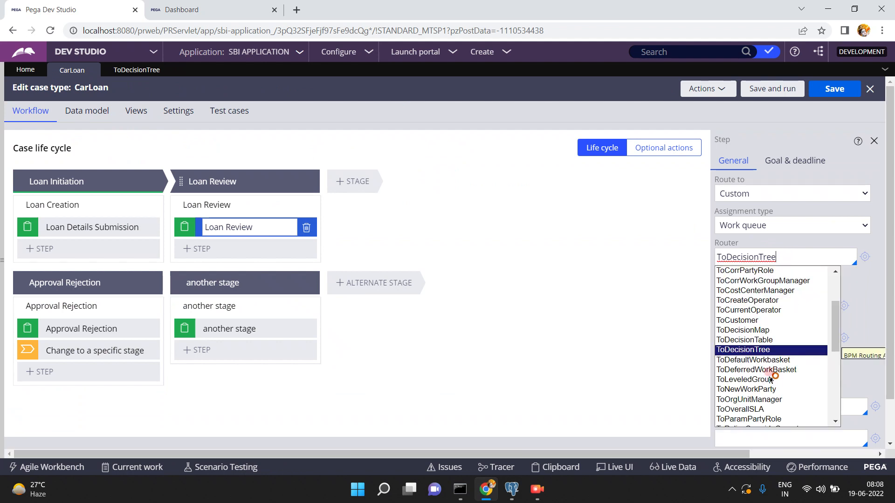
left_click(765, 361)
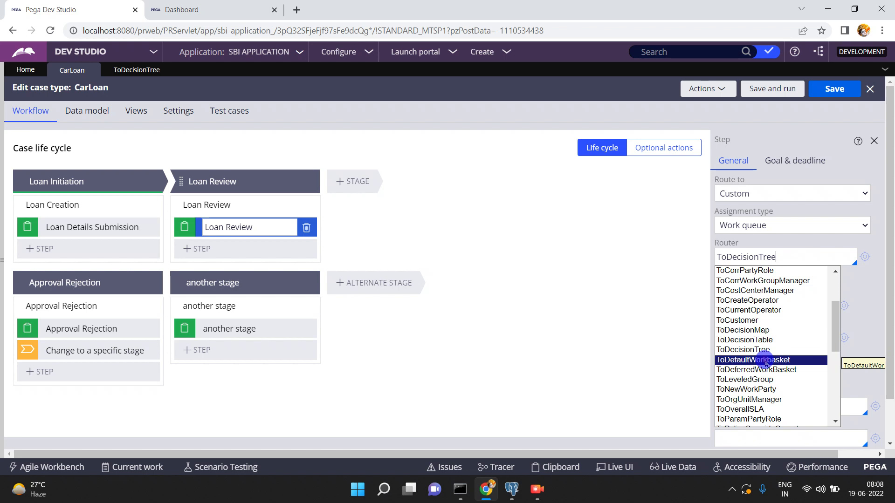
left_click(874, 256)
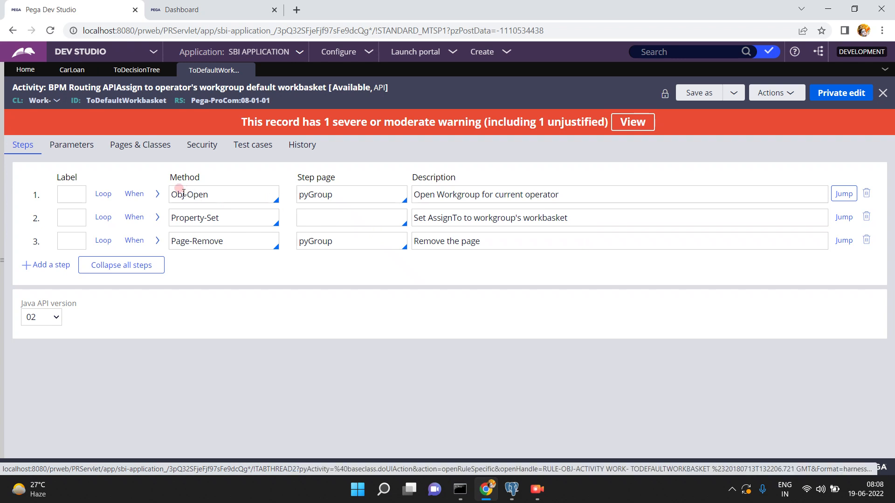
- Read the Obj-Open and Property-Set parameters: OperatorID.pyWorkGroup and pyDefaultWorkBasket
left_click(158, 218)
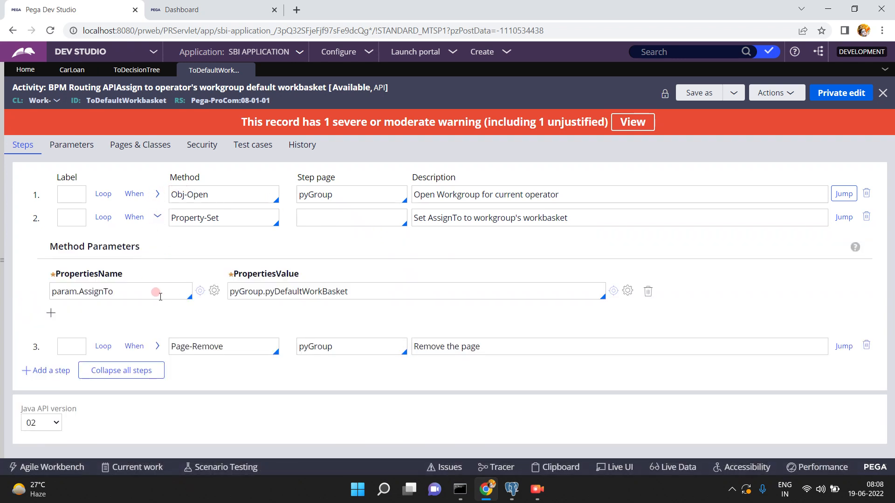
left_click(157, 195)
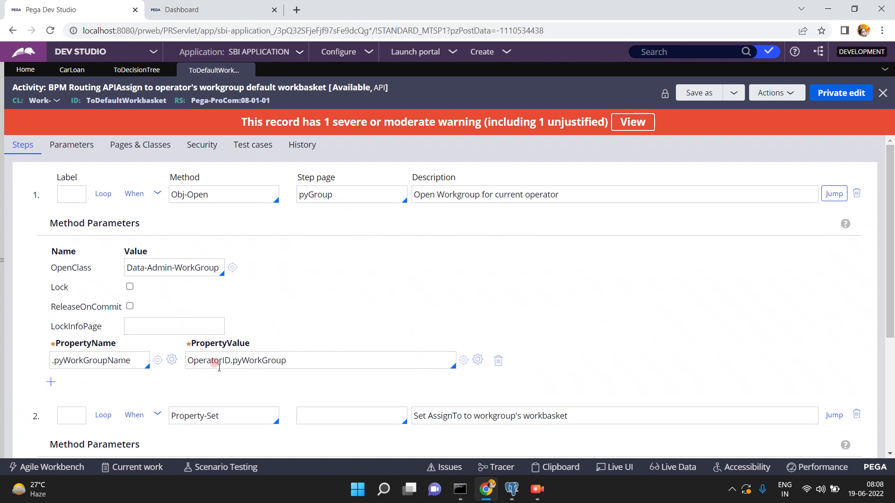
double_click(219, 363)
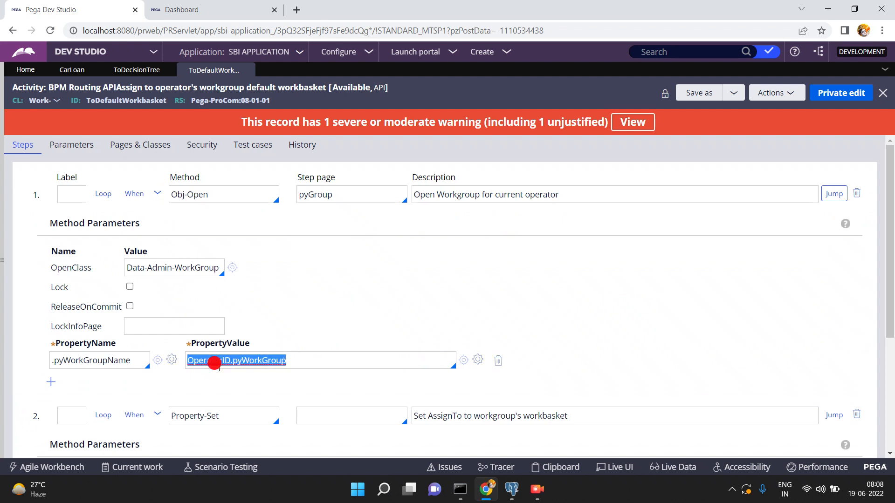
left_click(158, 195)
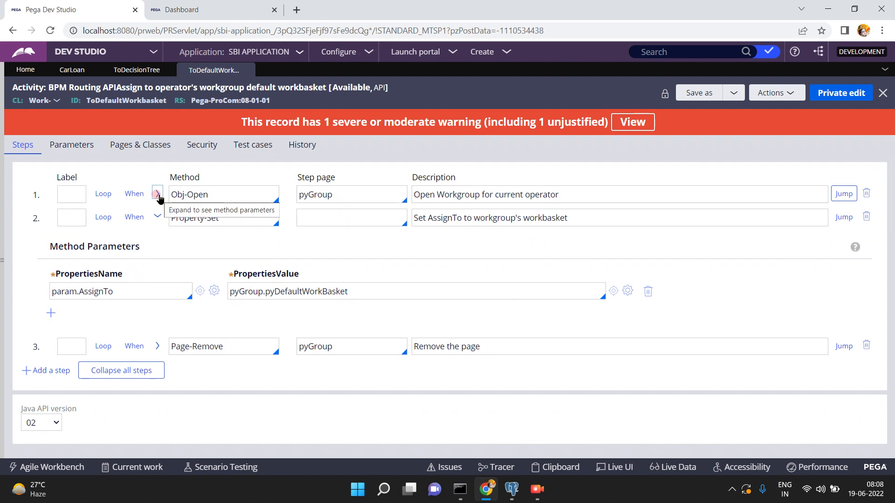
double_click(326, 293)
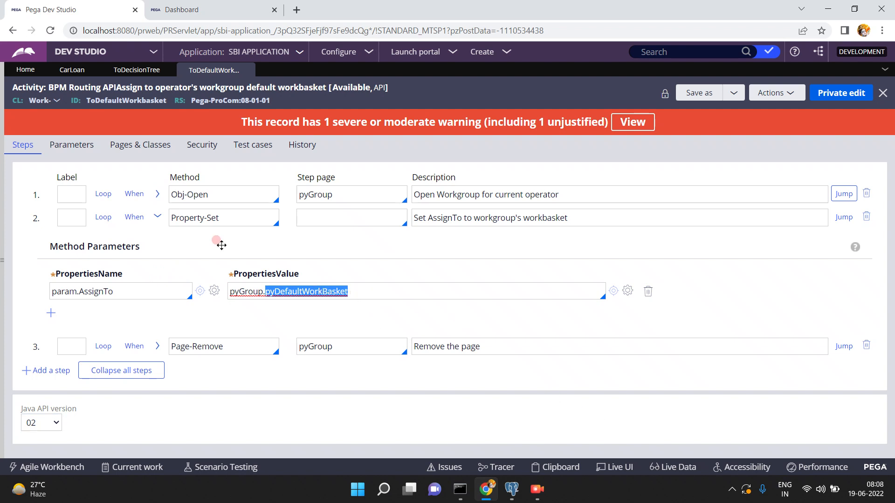
- Open the current operator's record from the account menu
left_click(2, 263)
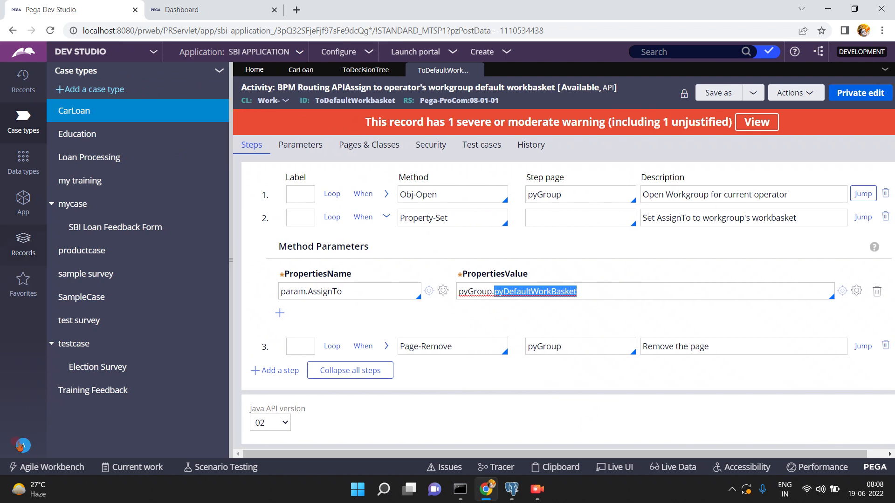
left_click(18, 447)
left_click(51, 386)
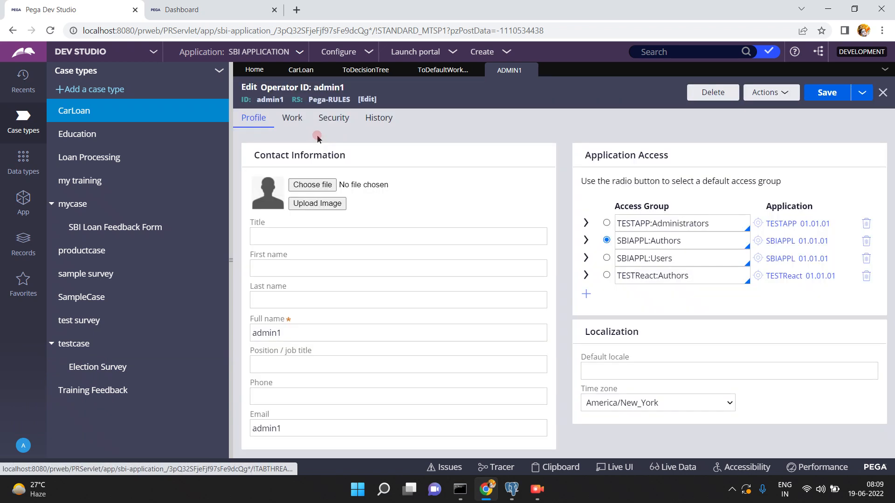
- Open team default@SBI from the operator's Work tab and check its default work queue default@SBI
left_click(294, 119)
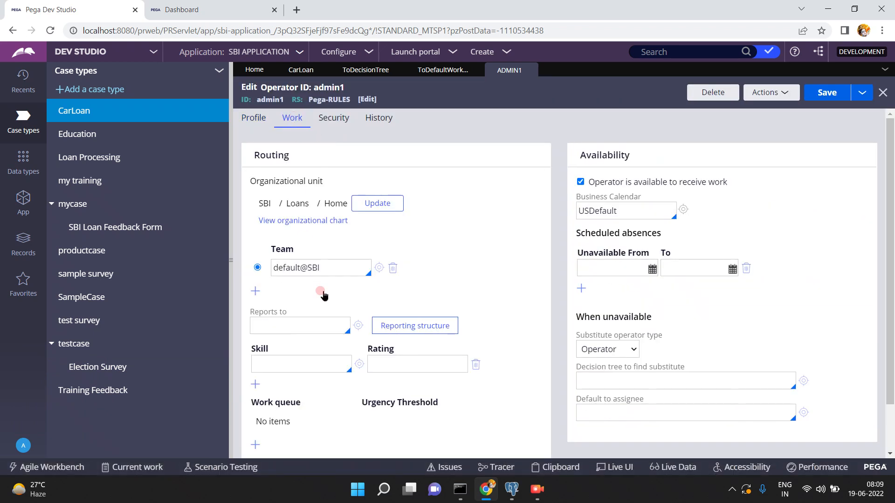
triple_click(335, 269)
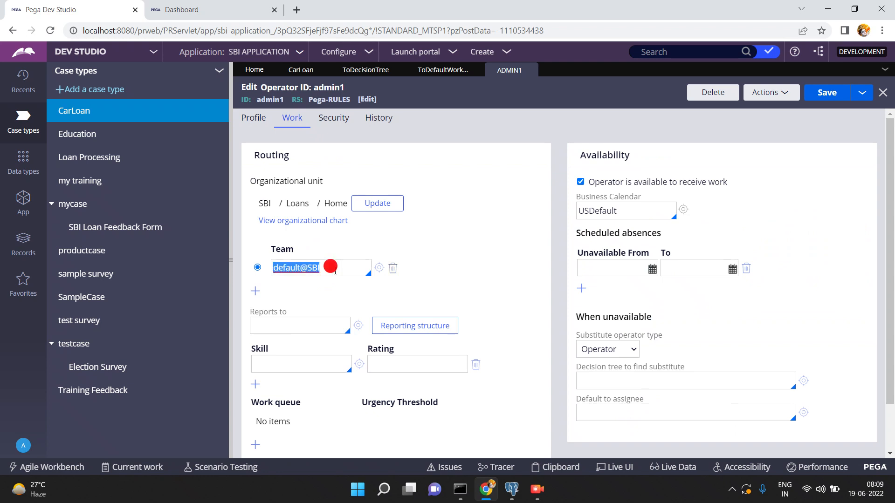
left_click(377, 273)
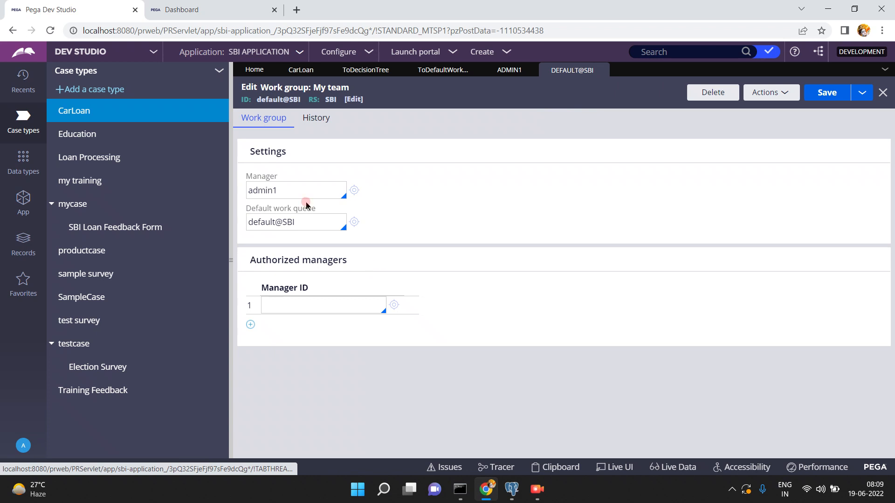
double_click(310, 218)
triple_click(310, 218)
right_click(310, 218)
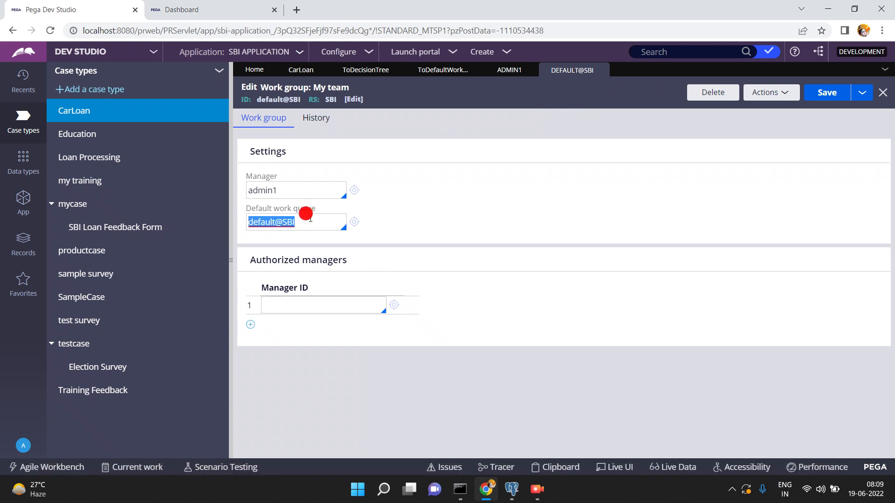
- Glance at the Dashboard work queues, then go back to the ToDefaultWorkbasket activity
left_click(218, 9)
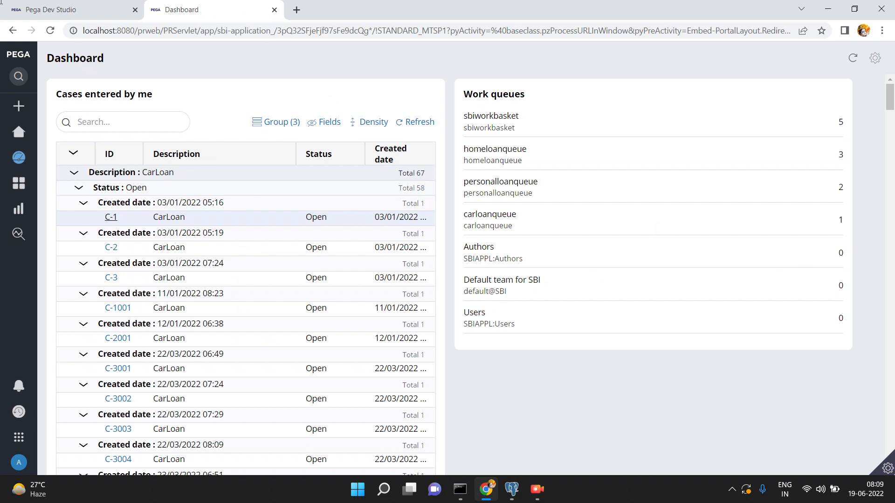
left_click(63, 10)
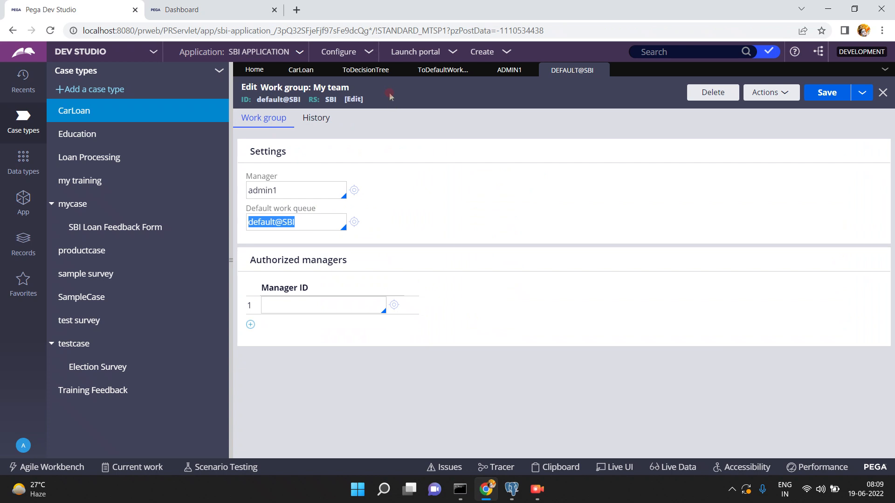
left_click(444, 69)
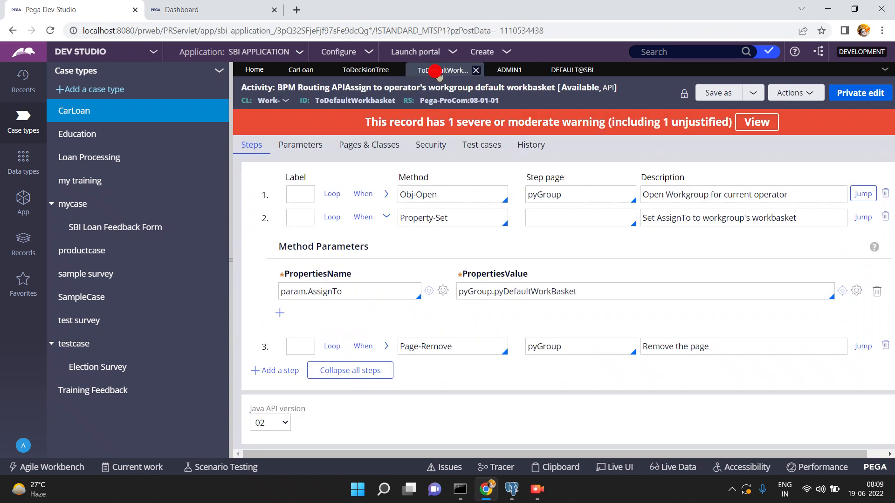
- Save the CarLoan case type and run it to create a new case
left_click(302, 72)
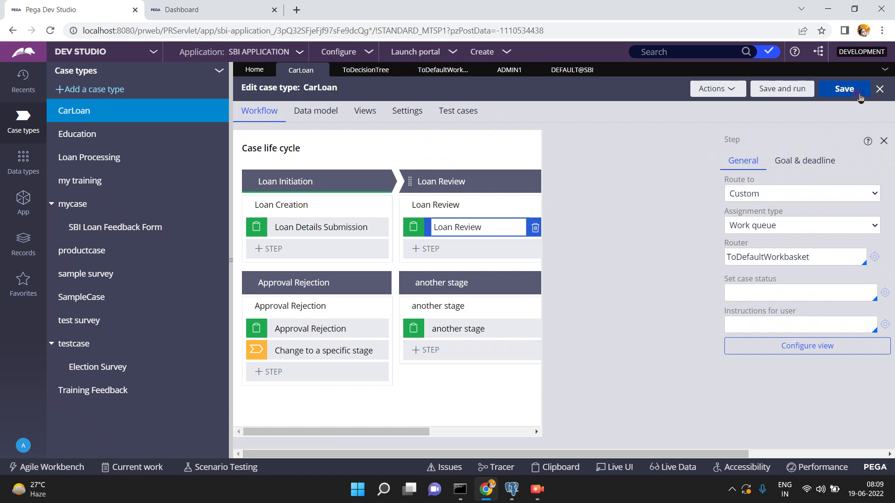
left_click(842, 86)
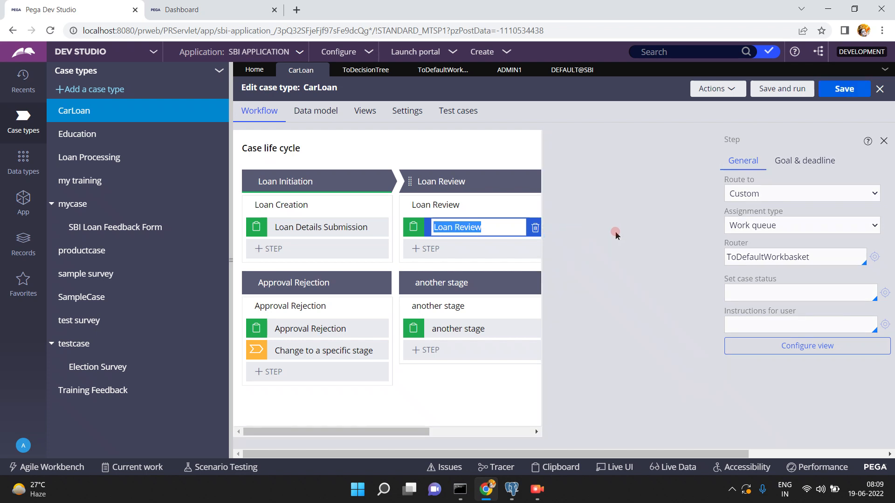
left_click(798, 90)
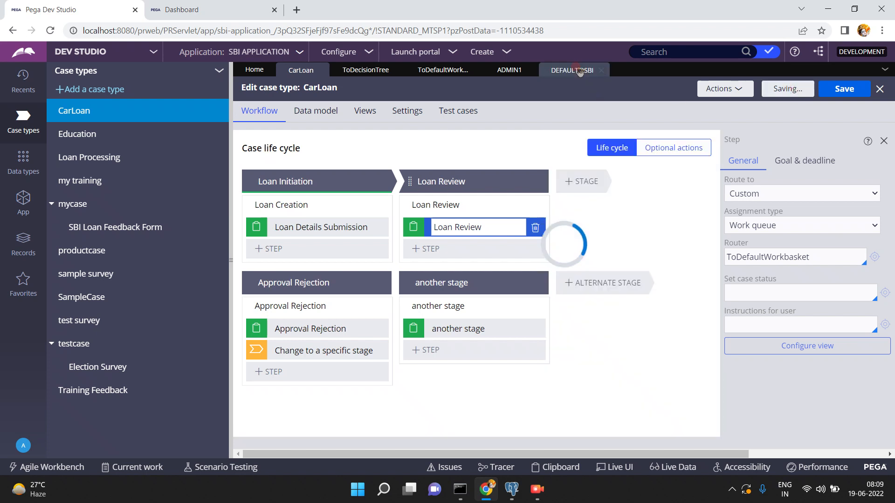
- Recheck the default@SBI work group, submit case C-14009 to Loan Review, and switch to pgAdmin
left_click(520, 74)
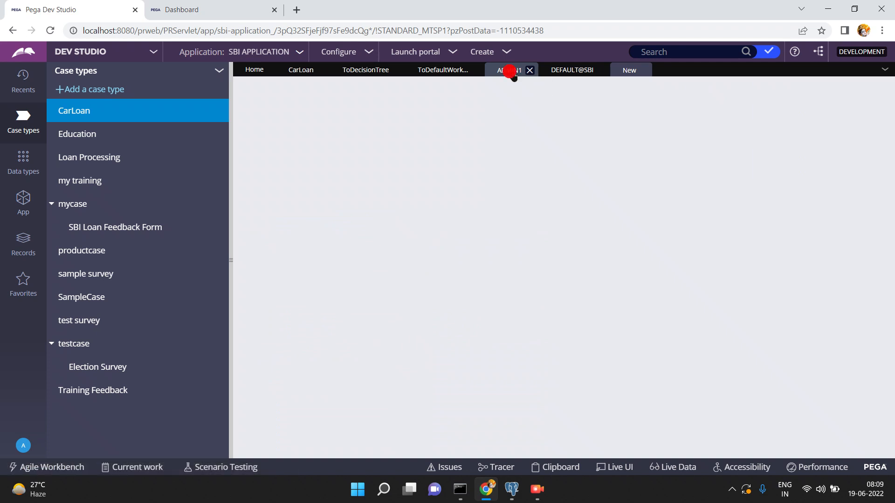
double_click(331, 269)
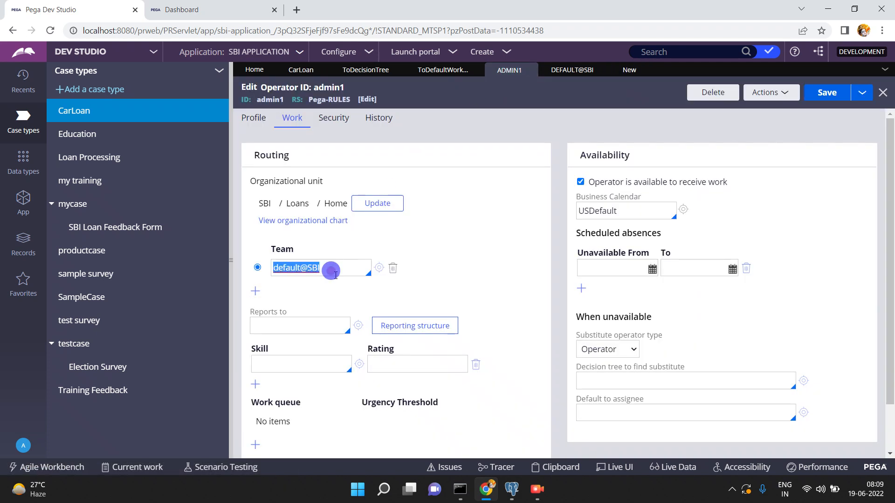
left_click(578, 71)
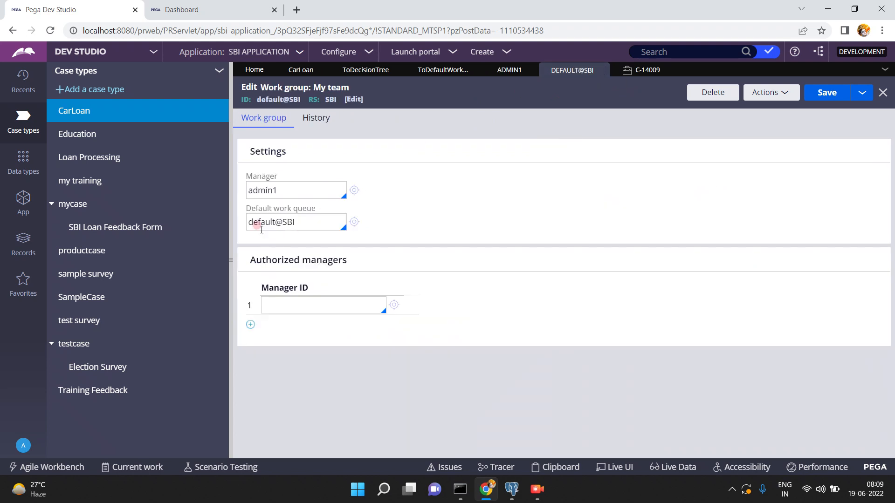
double_click(648, 70)
left_click(824, 284)
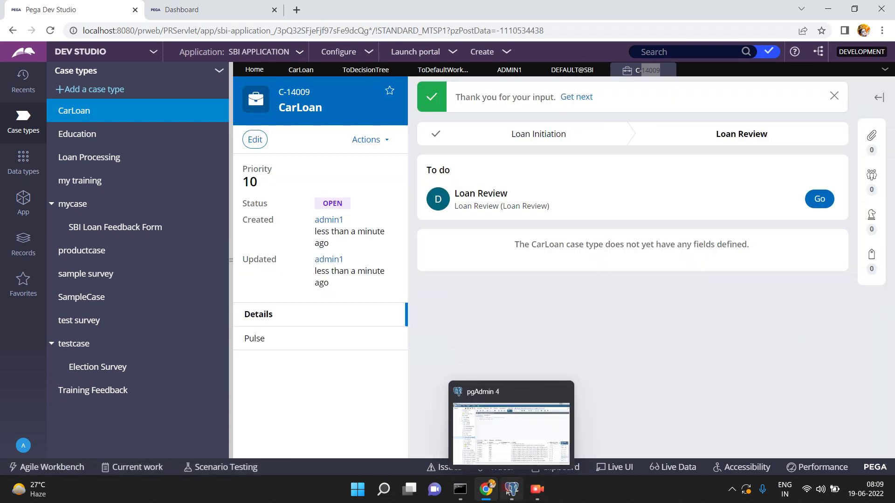
left_click(511, 490)
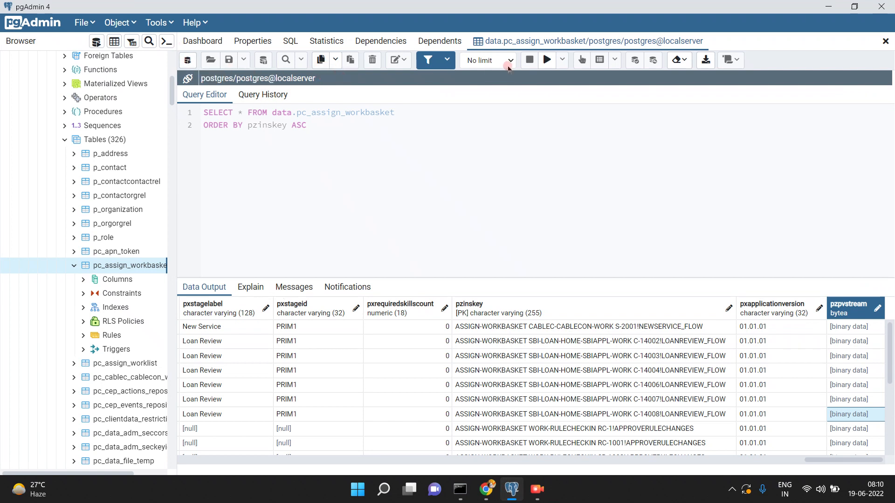
- Rerun the pc_assign_workbasket query and compare save timestamps across result rows
left_click(548, 62)
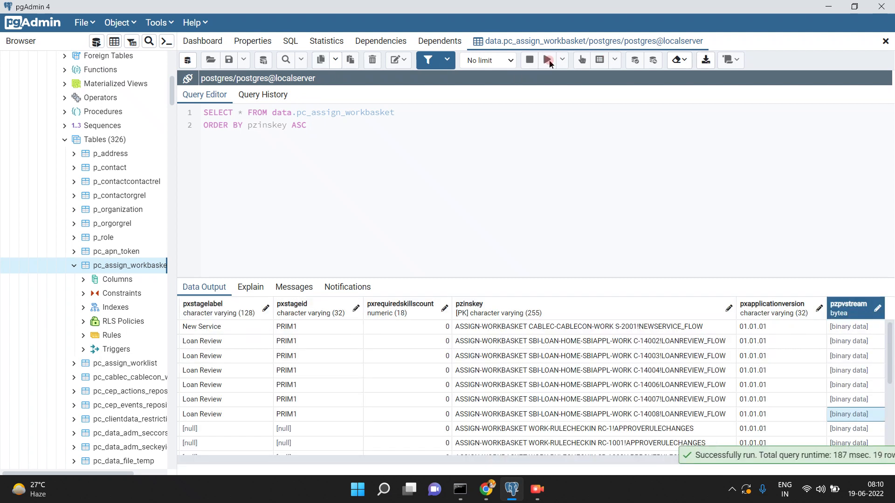
left_click(365, 385)
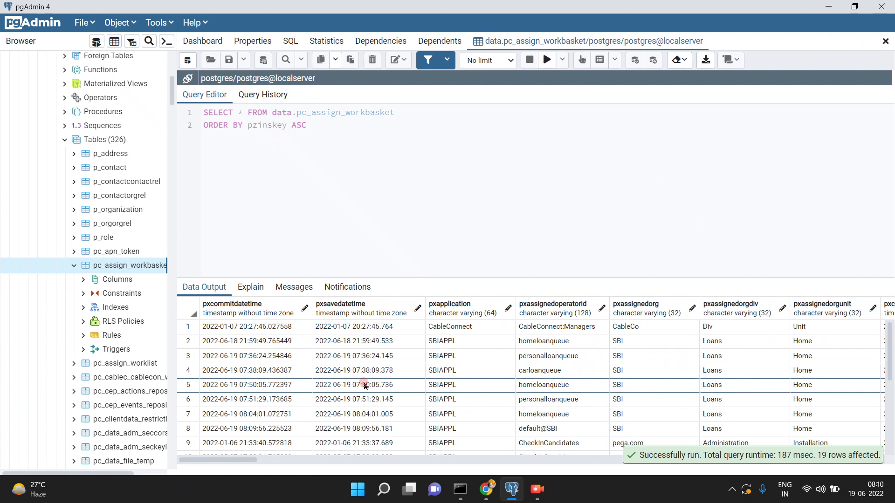
left_click(341, 305)
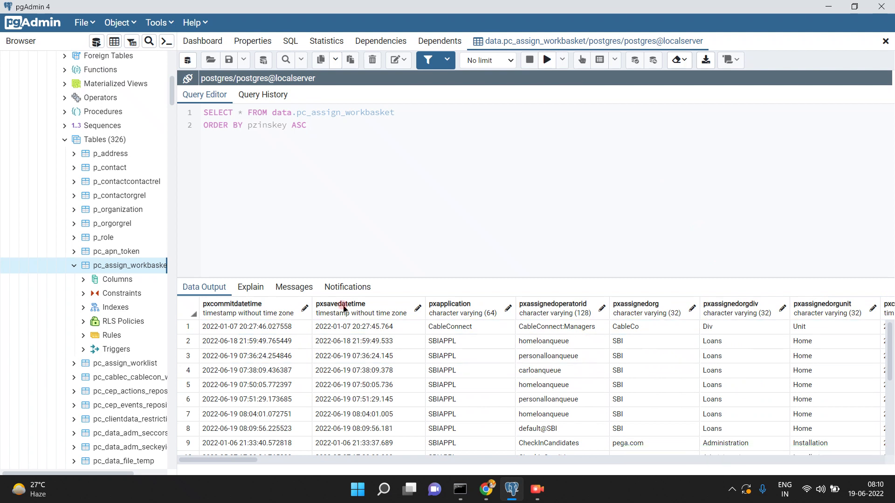
left_click(343, 306)
left_click(343, 305)
left_click(347, 357)
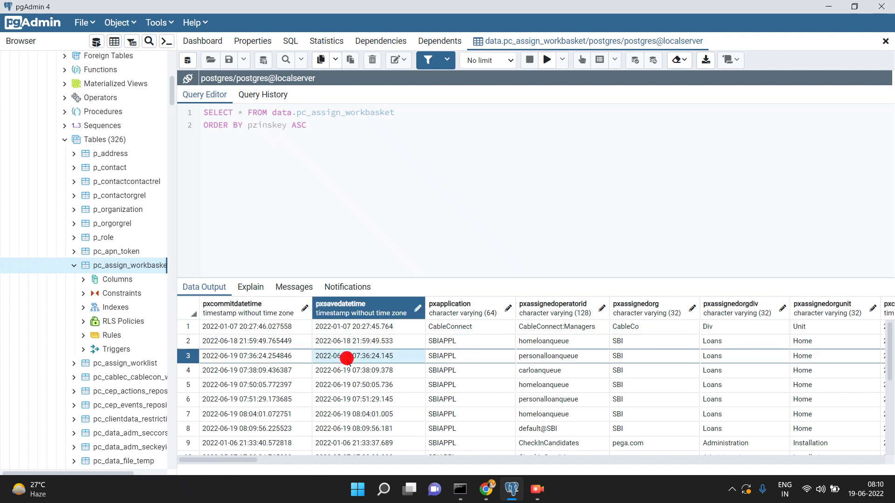
- Confirm new row 8 for C-14009 is assigned to default@SBI, then return to Pega
left_click(370, 430)
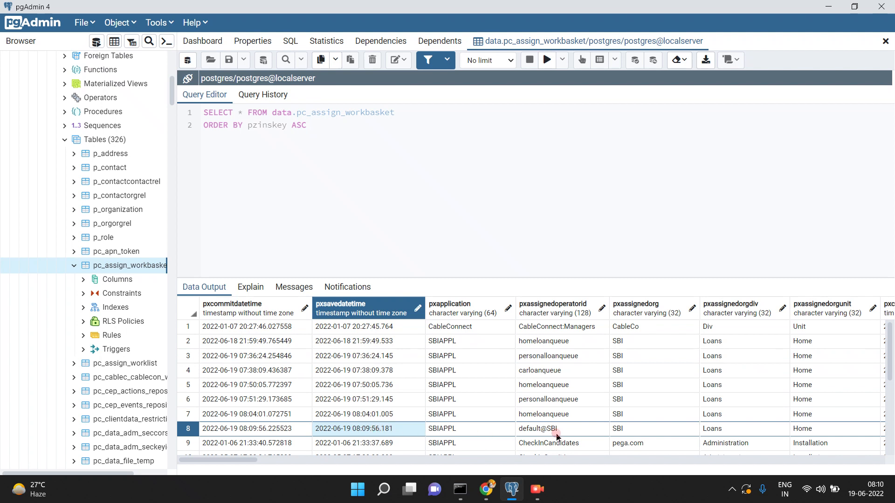
left_click(582, 431)
key("Right")
key("Right")
key("Right")
key("Right")
key("Right")
key("Right")
key("Right")
key("Right")
key("Right")
key("Right")
key("Right")
key("Right")
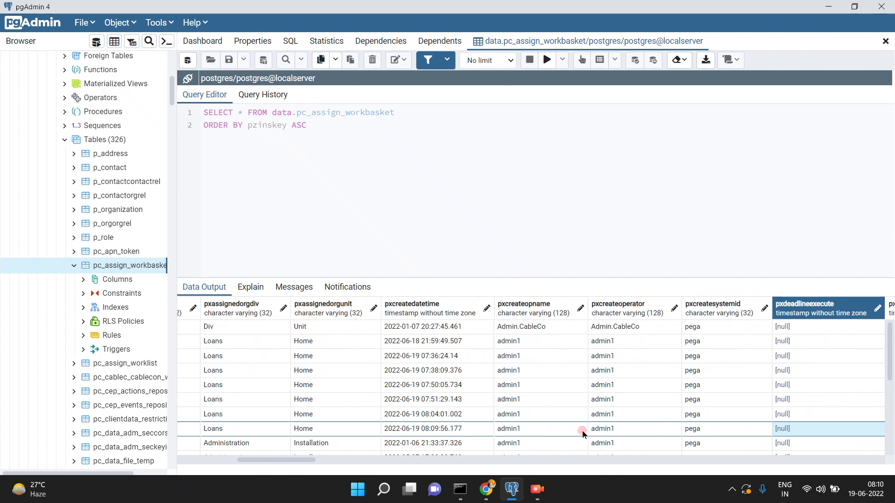
key("Right")
key("Right")
key("Right")
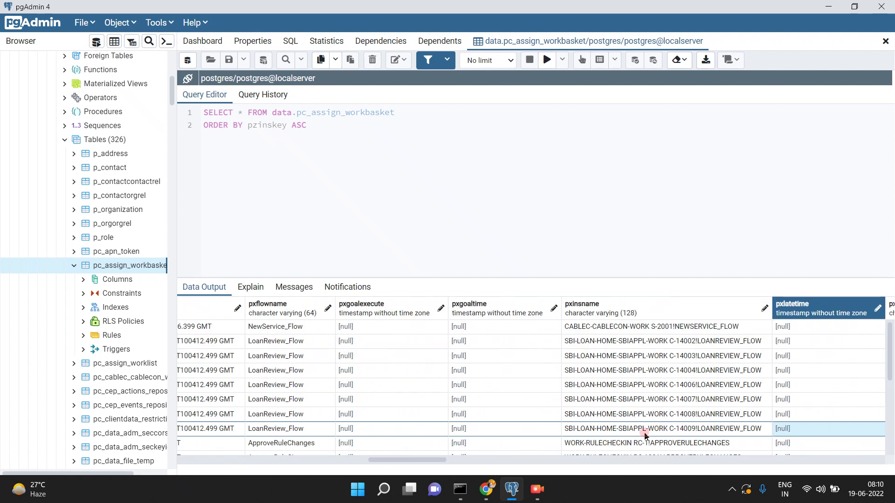
left_click(487, 489)
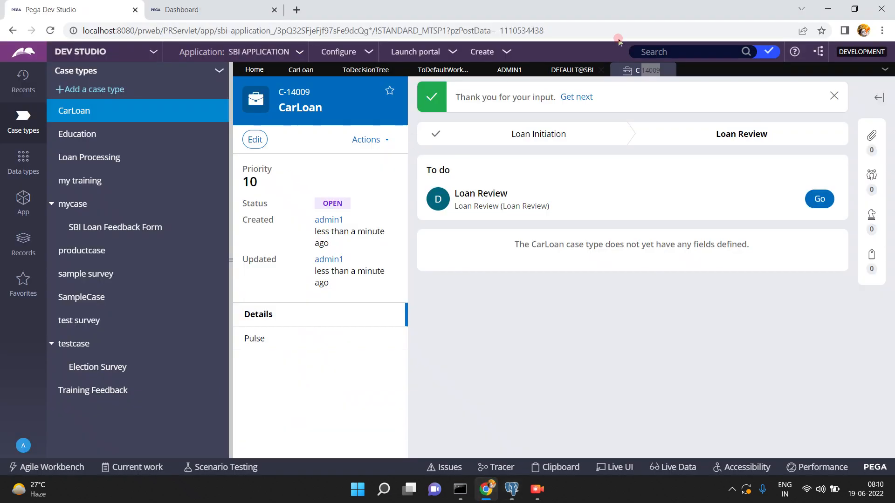
- Reopen the ToDefaultWorkbasket activity and read step 1's .pyWorkGroupName parameter
left_click(22, 448)
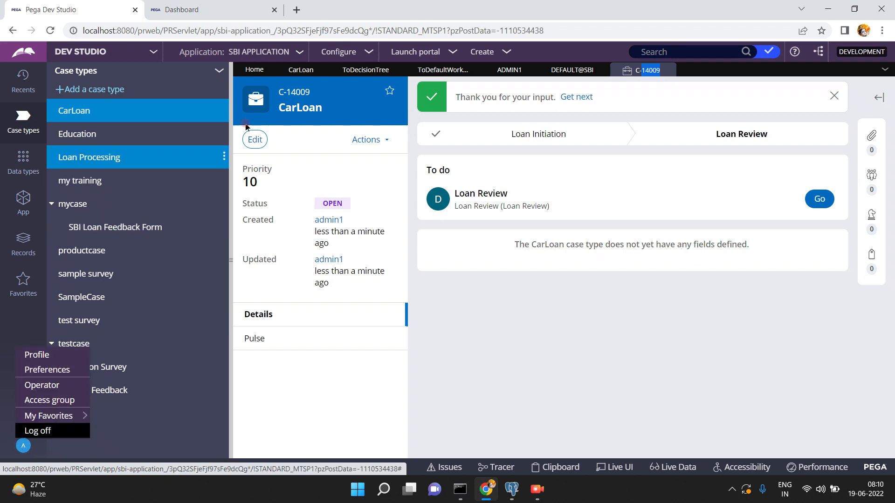
left_click(431, 72)
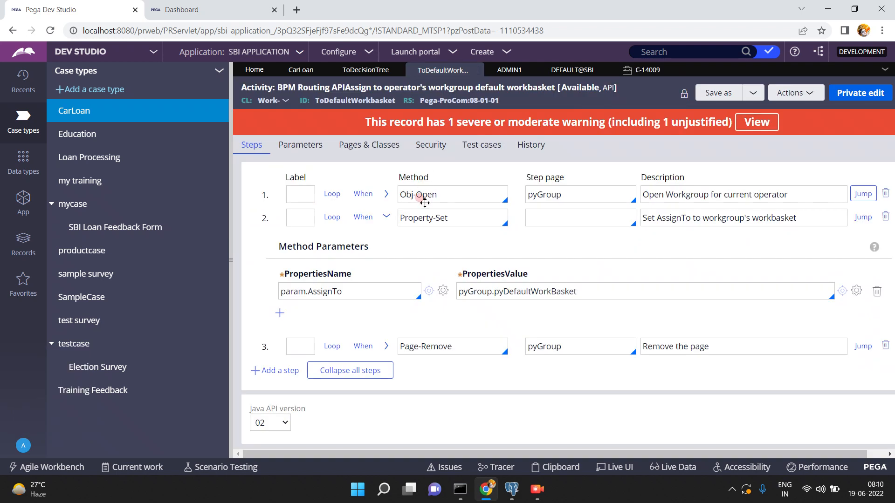
left_click(386, 160)
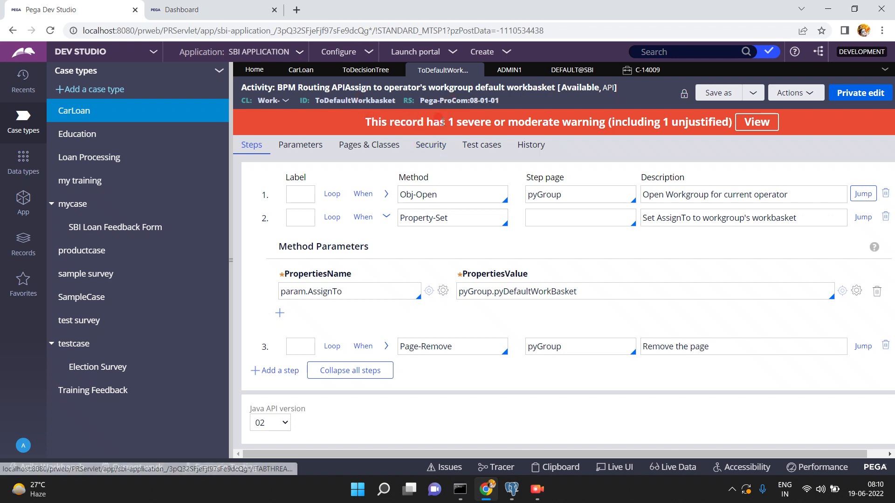
left_click(385, 194)
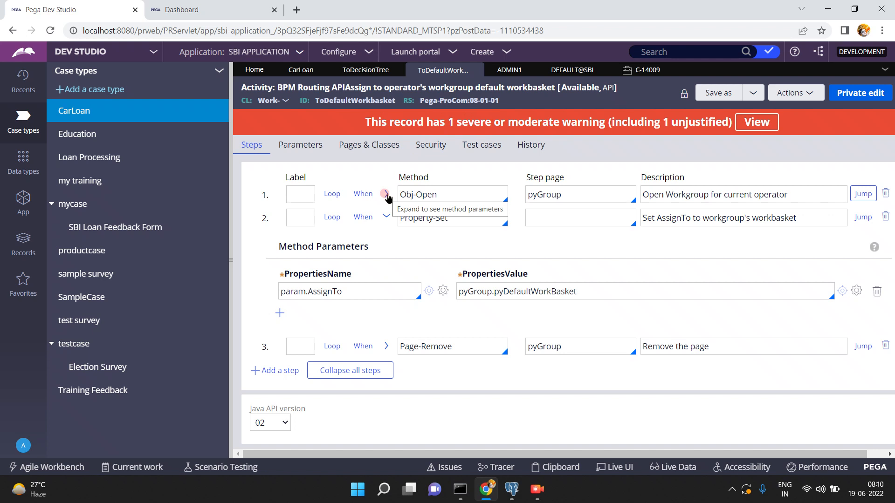
left_click(387, 195)
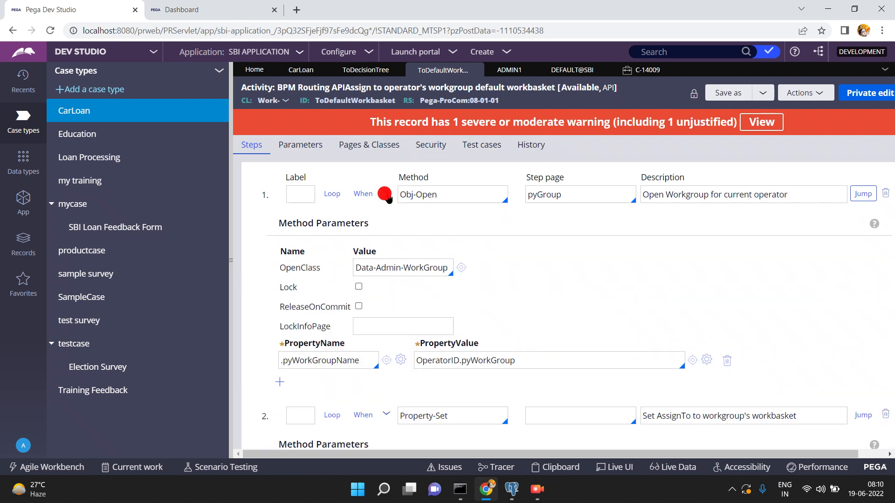
triple_click(321, 357)
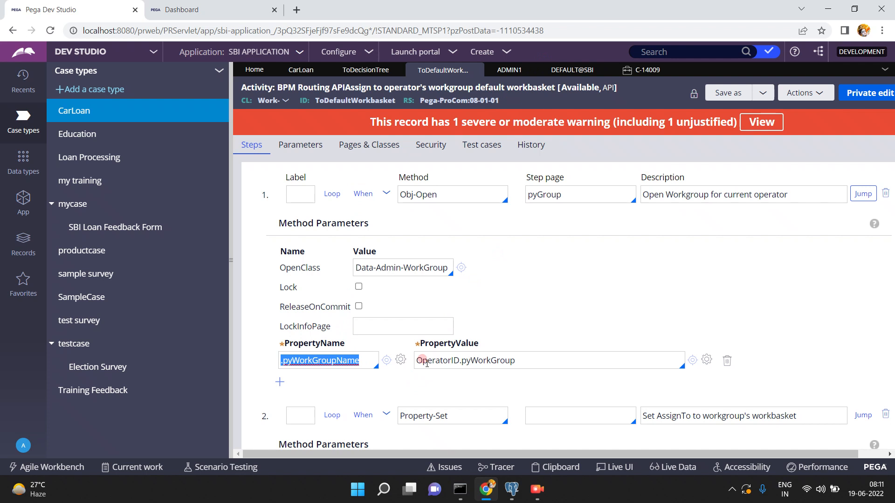
left_click(386, 193)
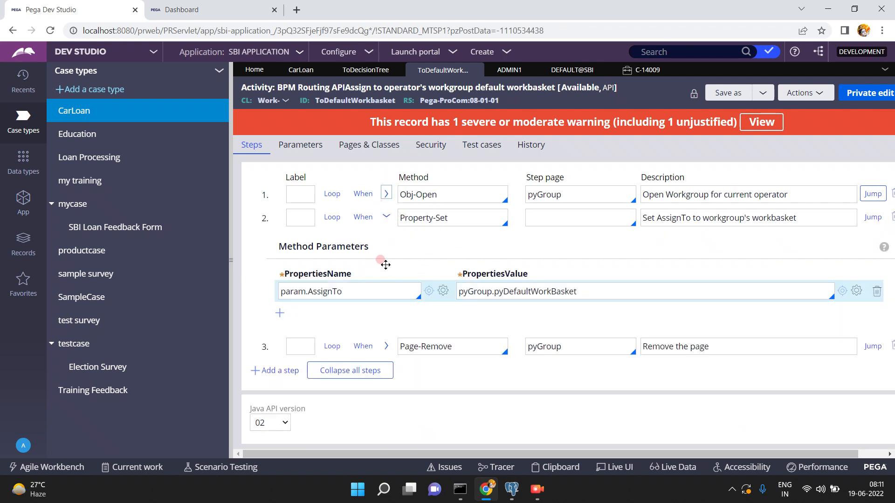
- Trace param.AssignTo to pyGroup.pyDefaultWorkBasket, then open the default@SBI work group and Clipboard
double_click(382, 287)
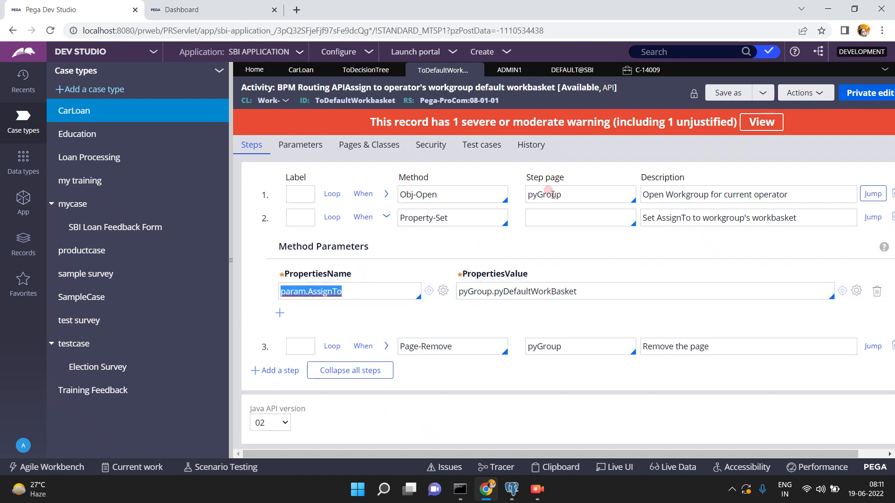
double_click(577, 194)
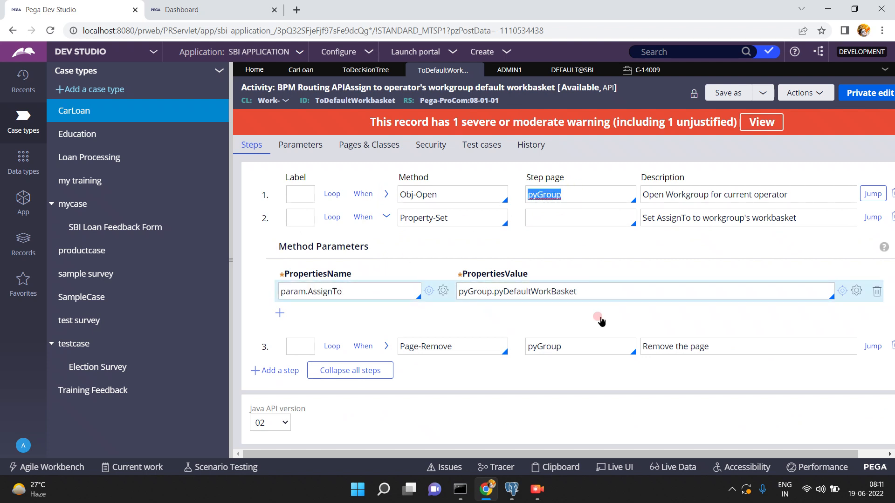
double_click(598, 289)
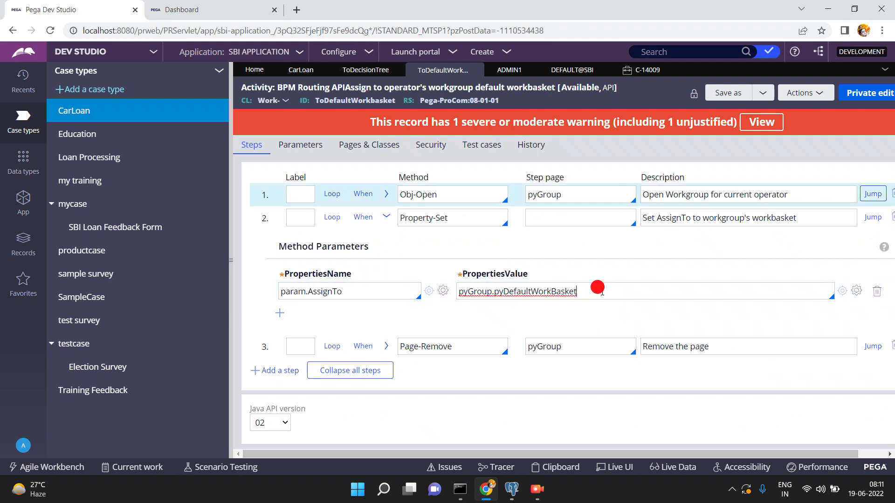
left_click(578, 70)
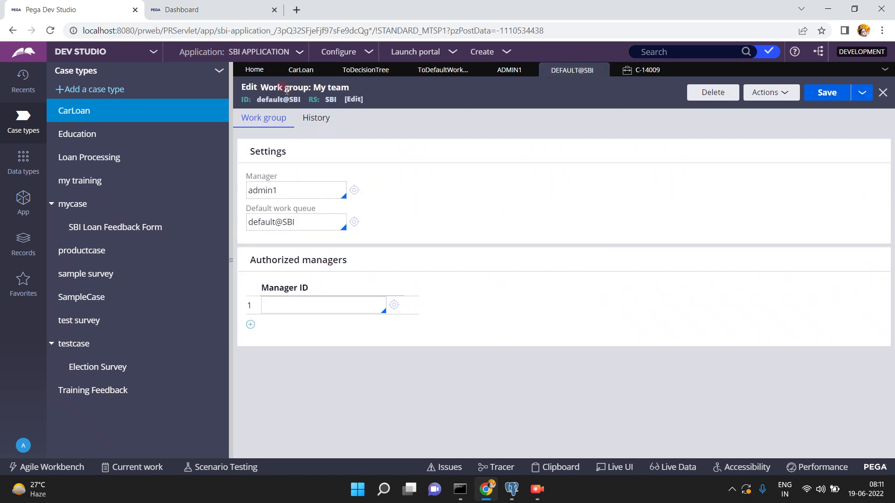
left_click(558, 468)
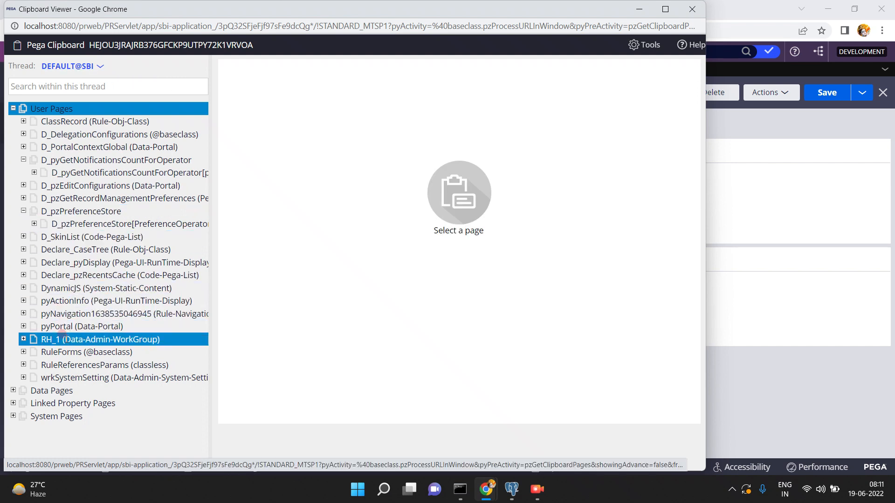
- Inspect user page RH_1 for pyDefaultWorkBasket default@SBI, close the Clipboard, and return to ToDefaultWorkbasket
left_click(65, 339)
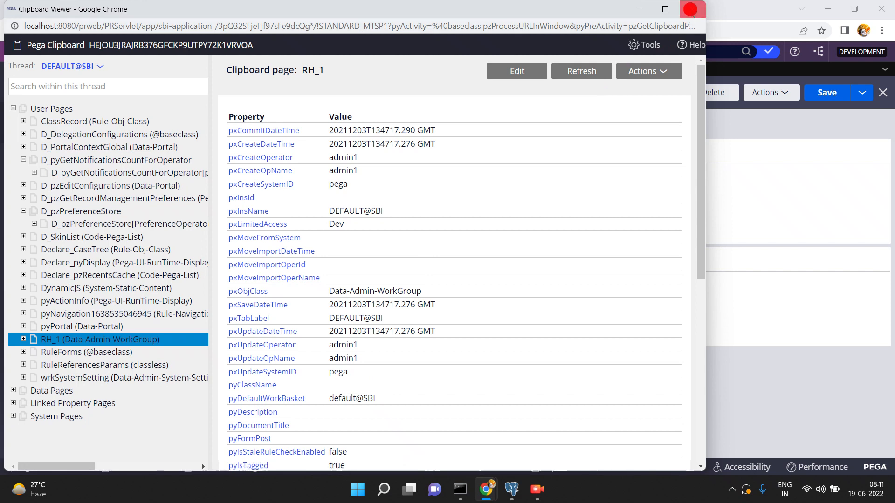
left_click(690, 9)
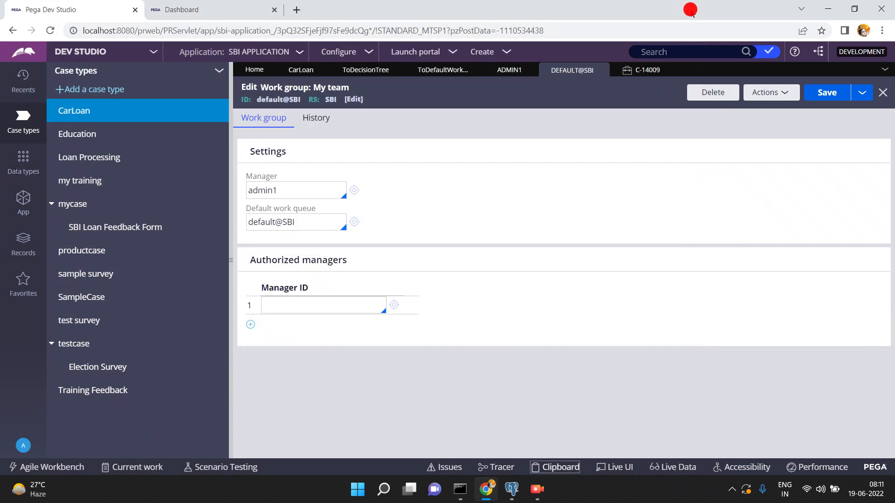
left_click(442, 71)
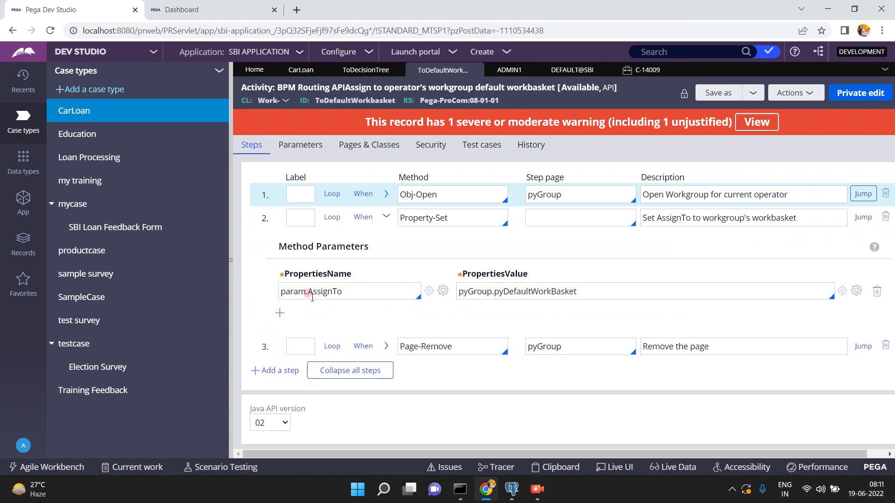
- Close the ToDefaultWorkbasket, default@SBI, C-14009 and operator record tabs, then minimize Chrome and pgAdmin 4
left_click(475, 71)
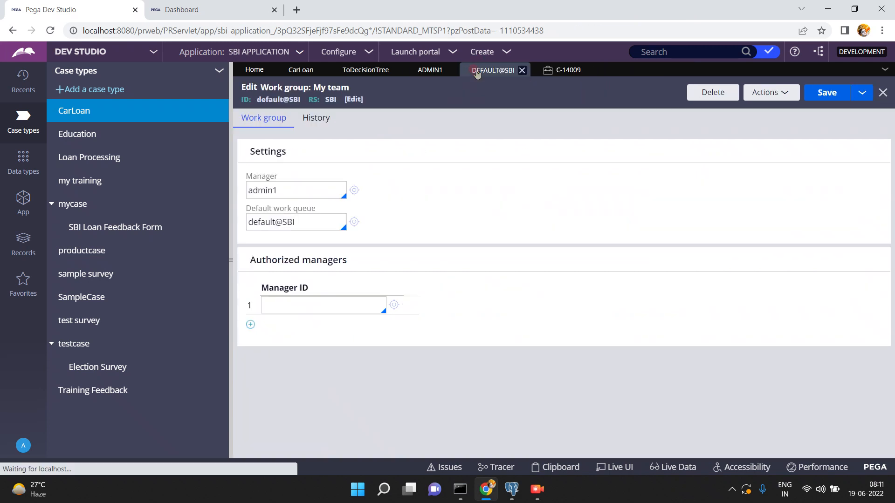
left_click(521, 70)
left_click(518, 70)
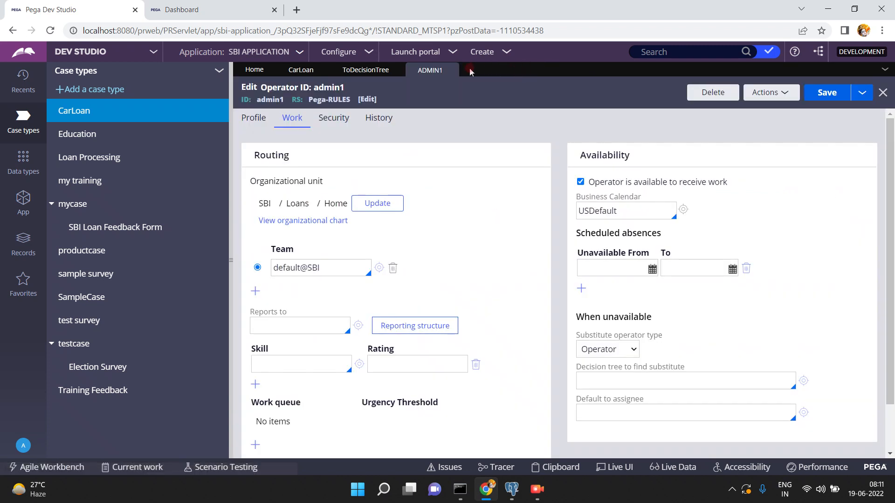
left_click(453, 71)
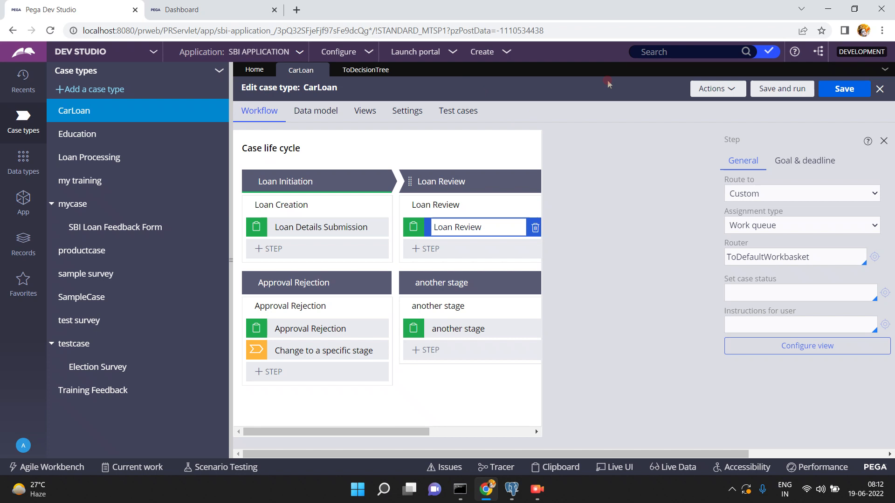
left_click(827, 10)
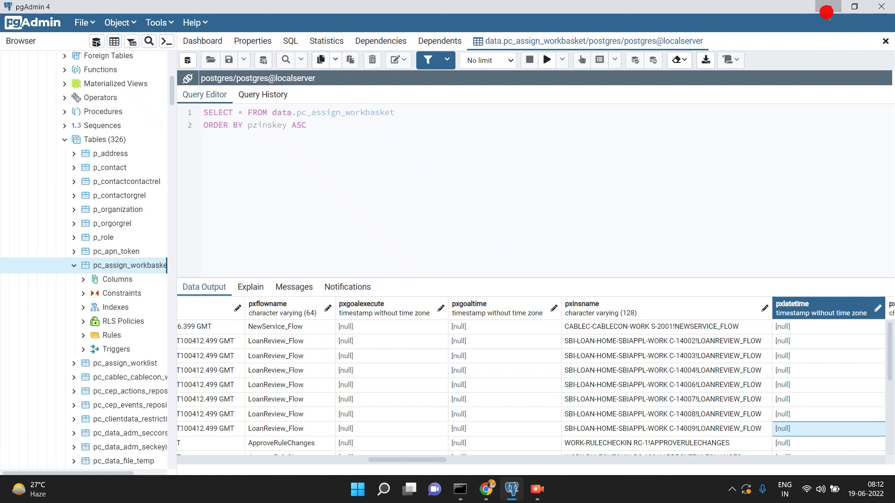
left_click(827, 11)
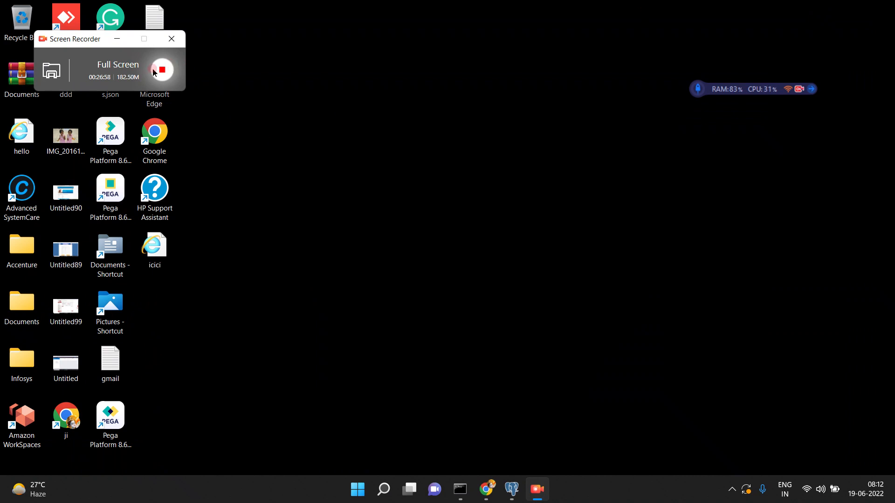